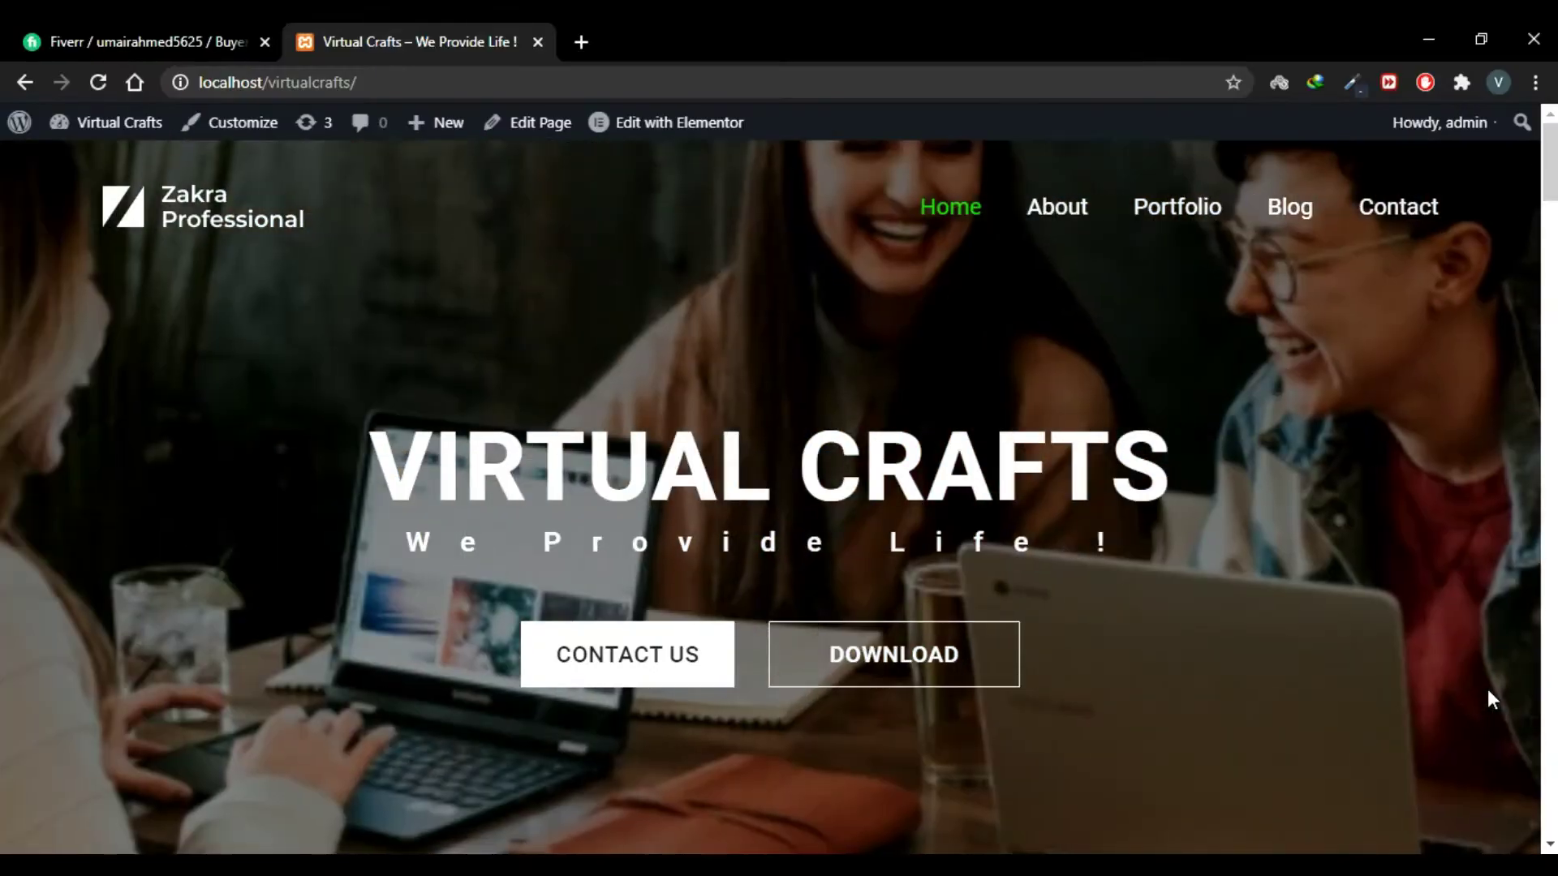
Step: Go from the homepage to the Customizer's Theme Options > Header > Header Main Area settings
scroll(1384, 600, down, 10)
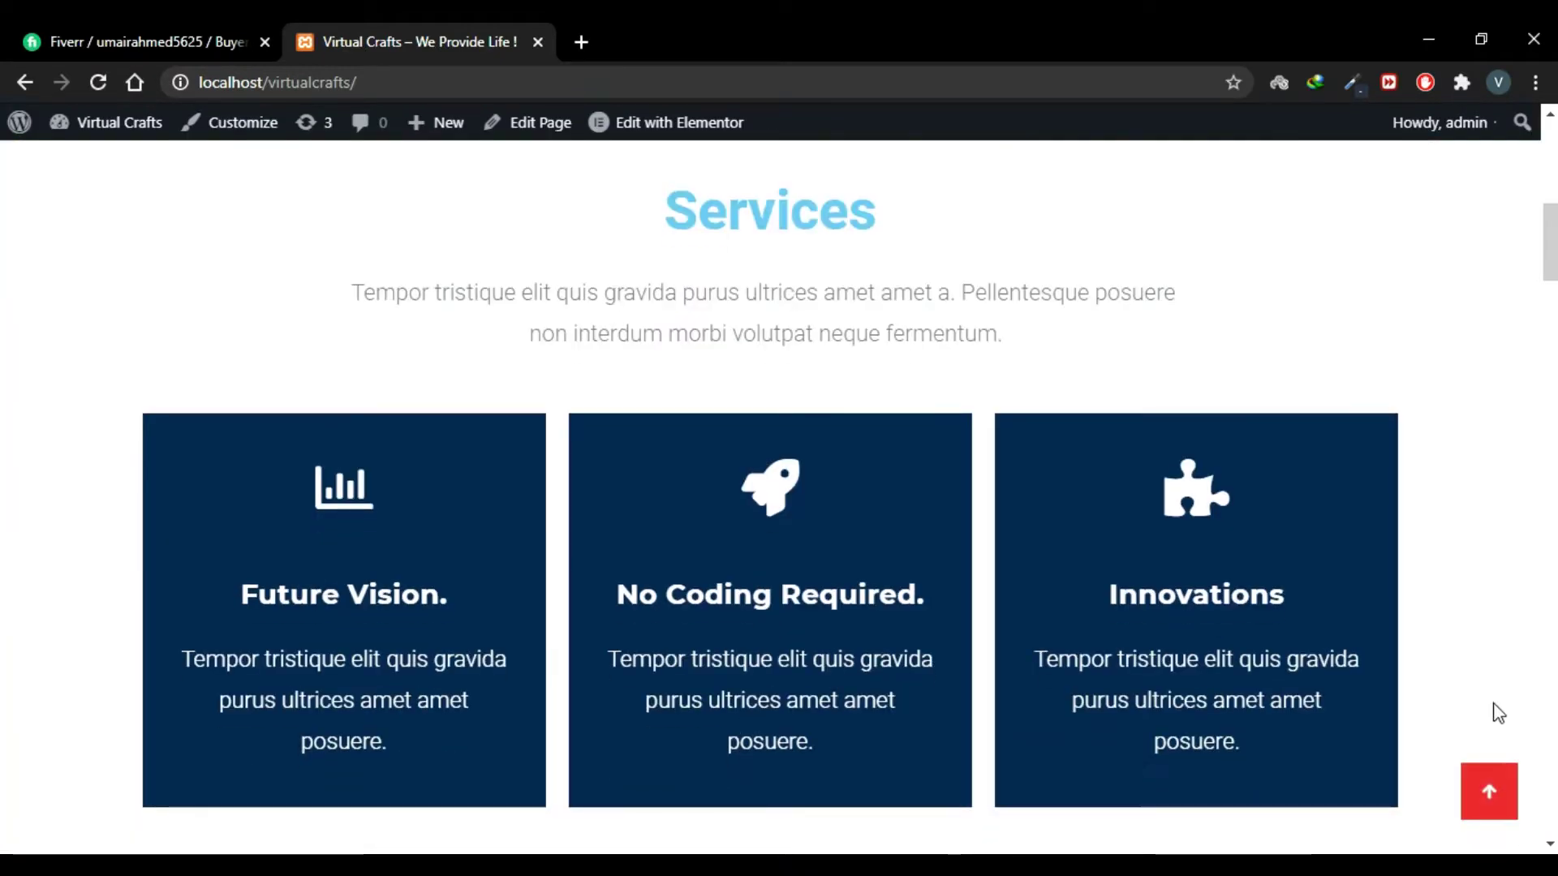
click(1490, 799)
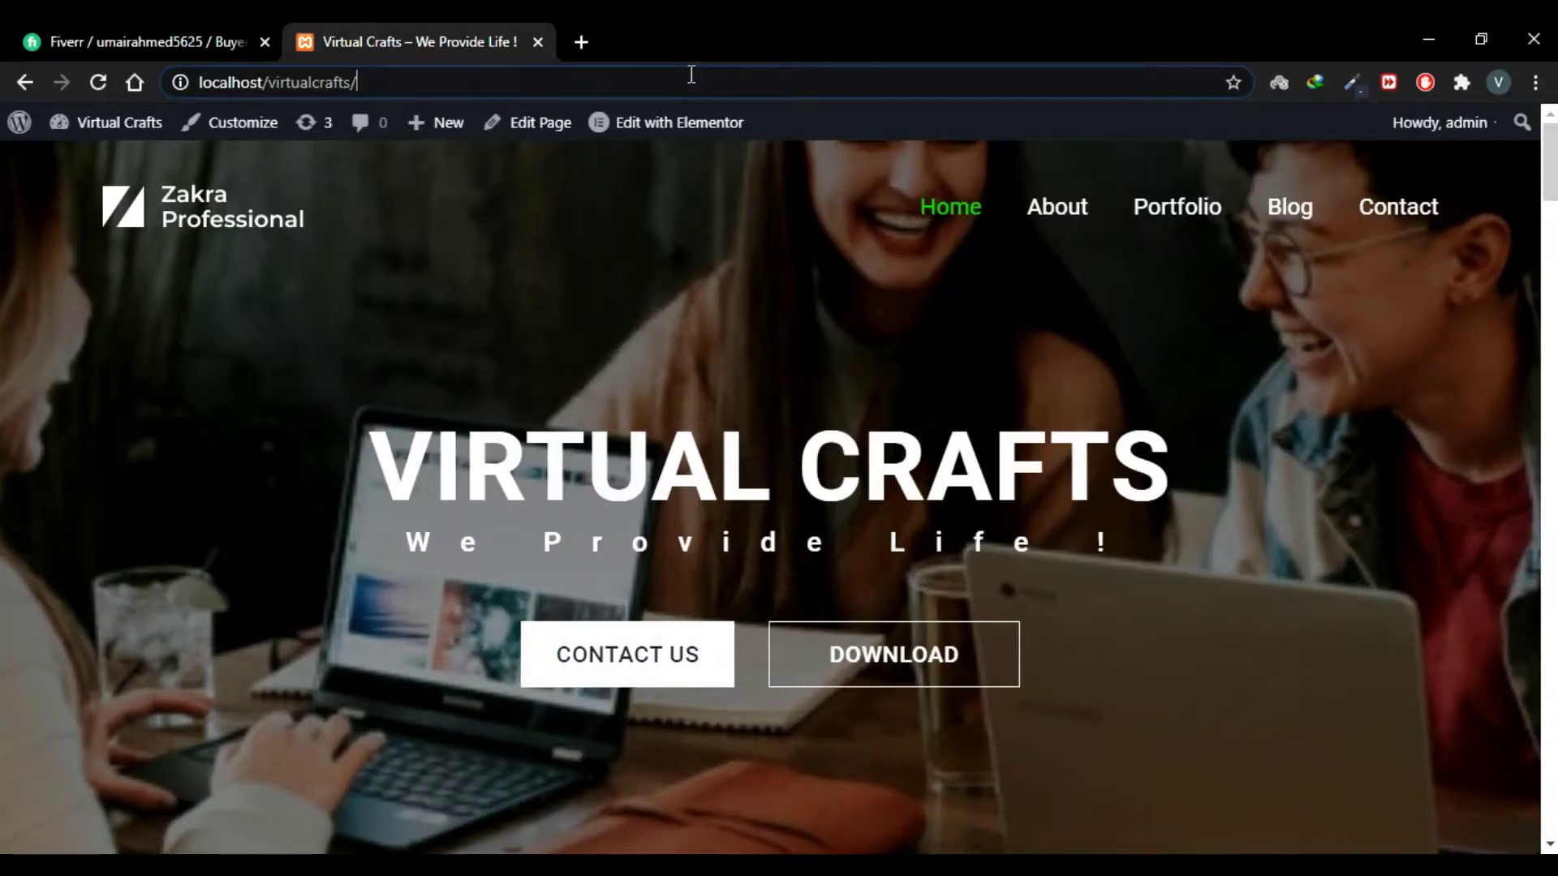
text(wp)
key(Return)
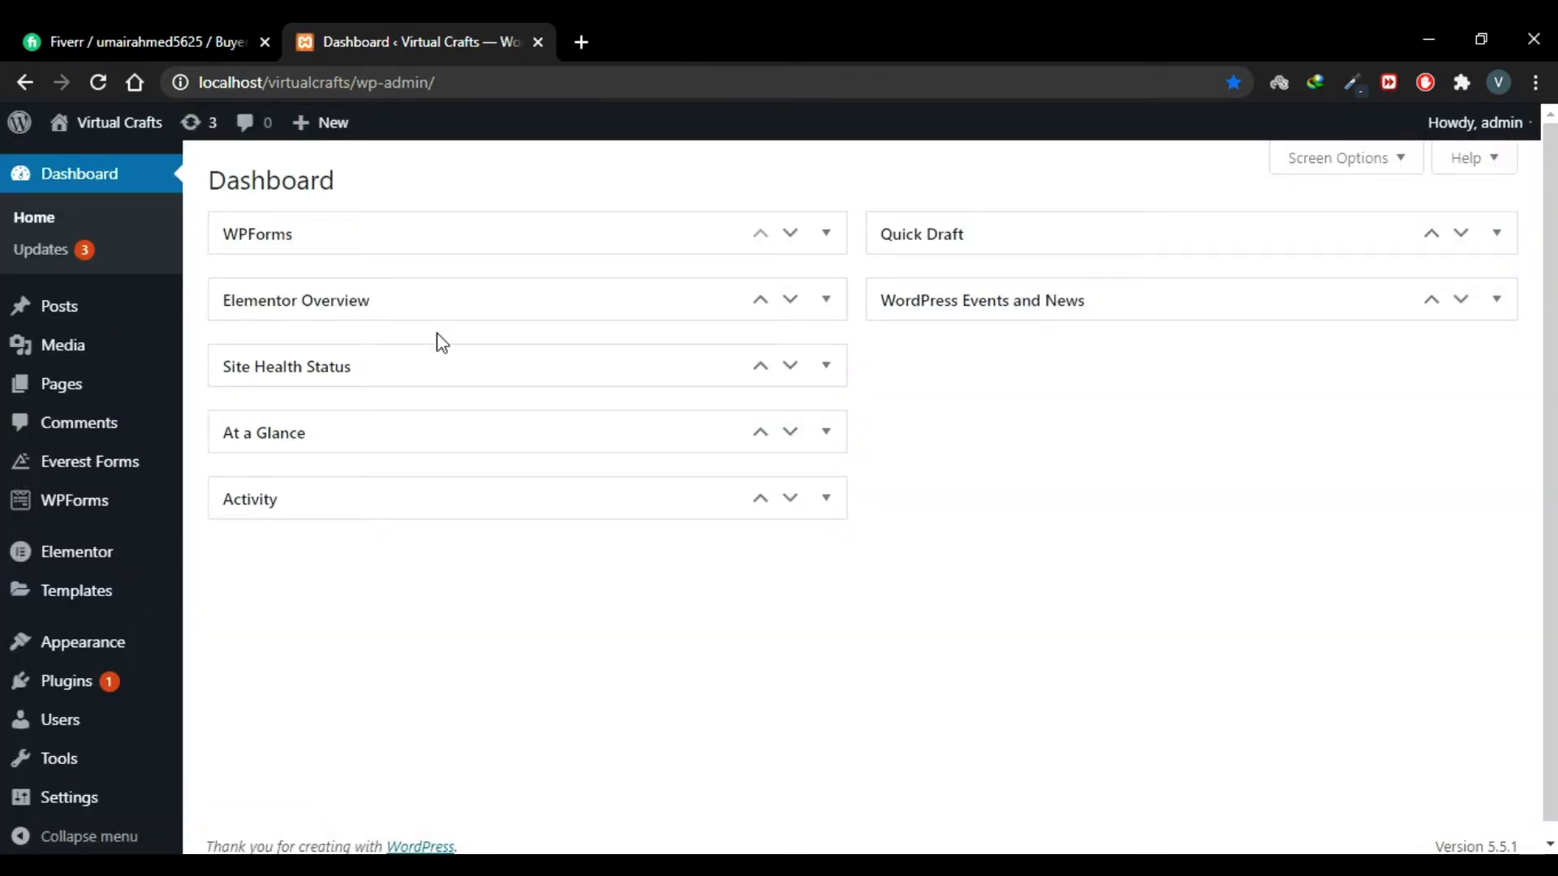
mouse_move(132, 649)
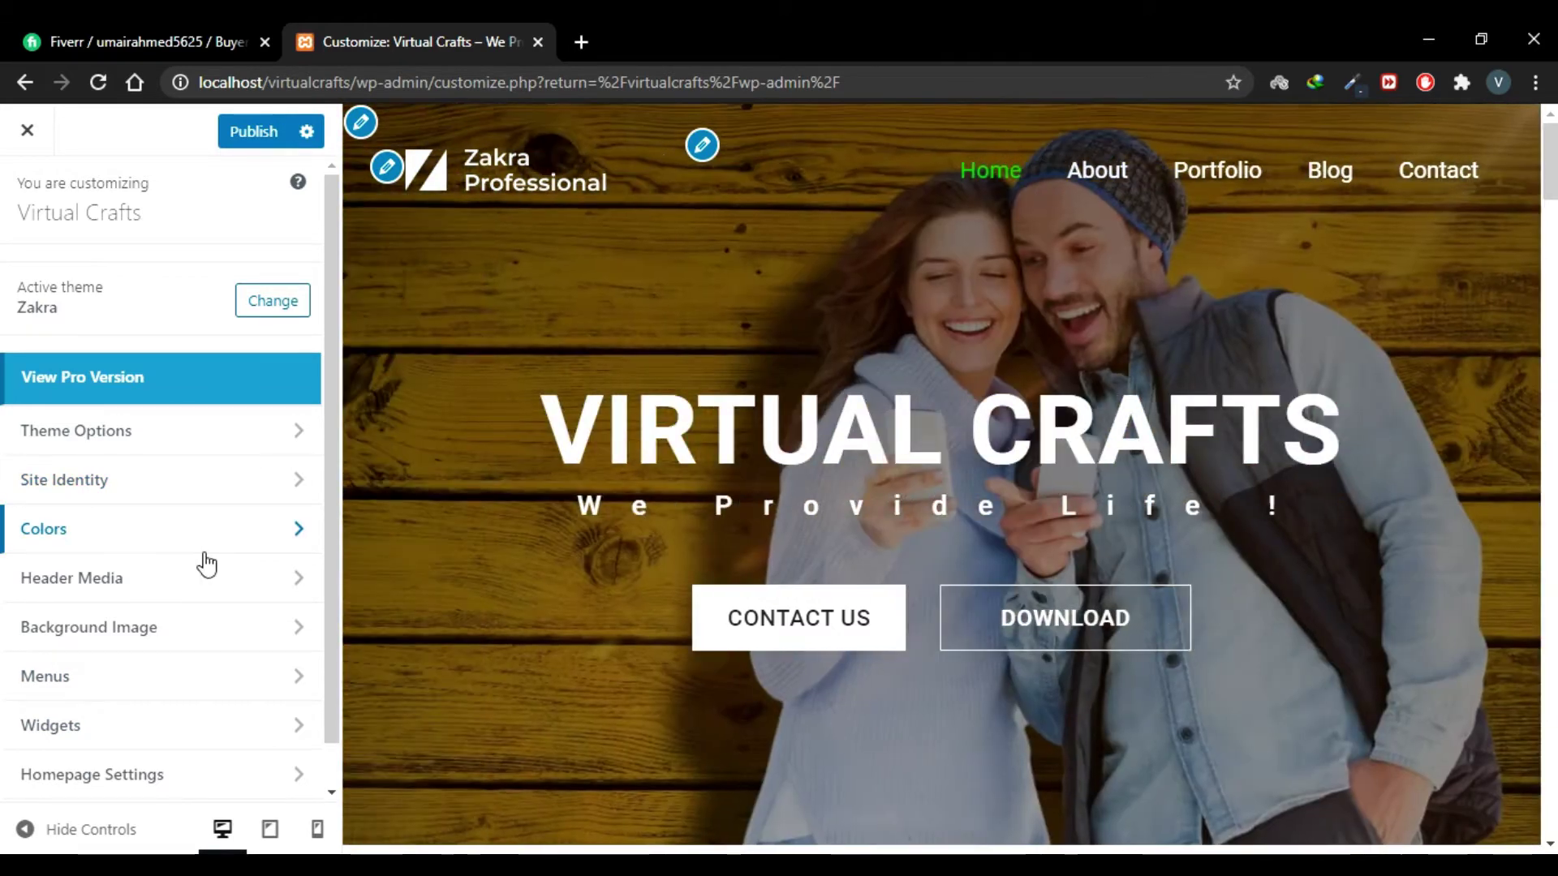
click(181, 440)
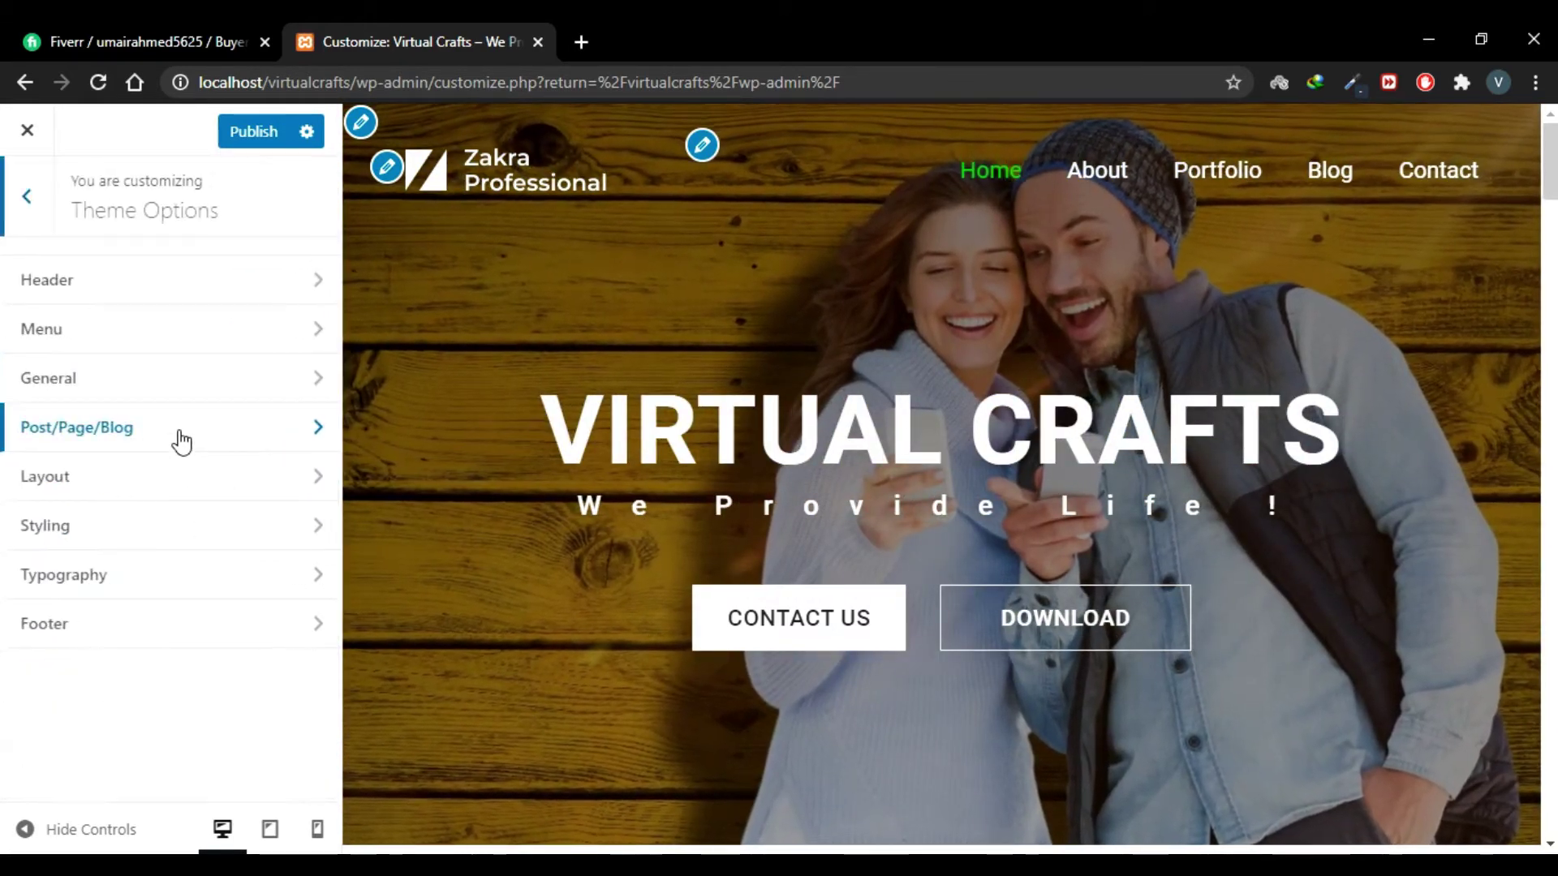
click(179, 280)
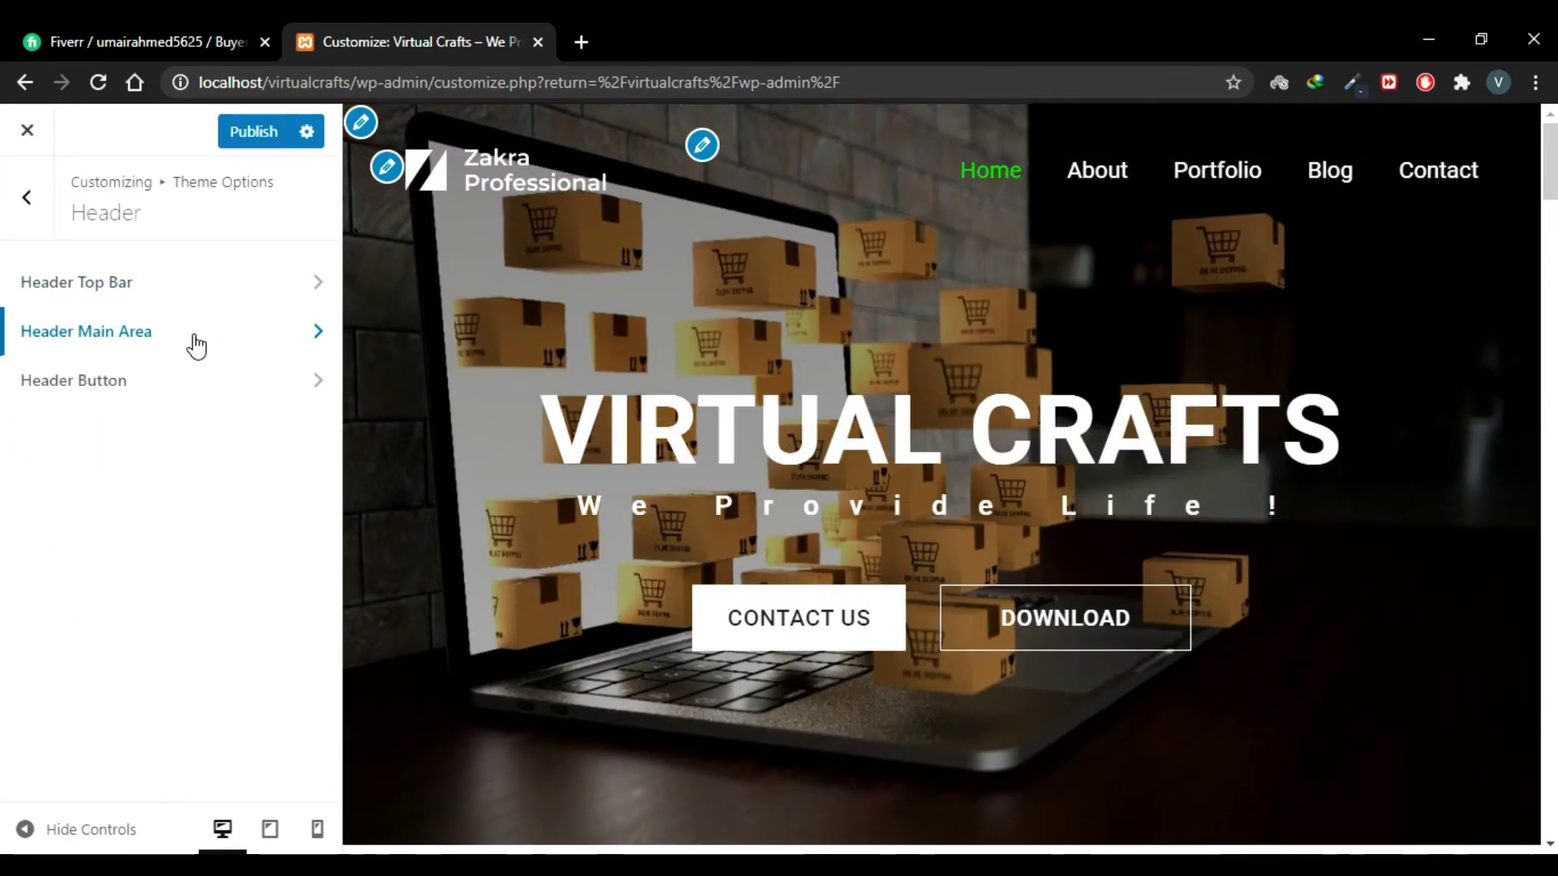
click(194, 344)
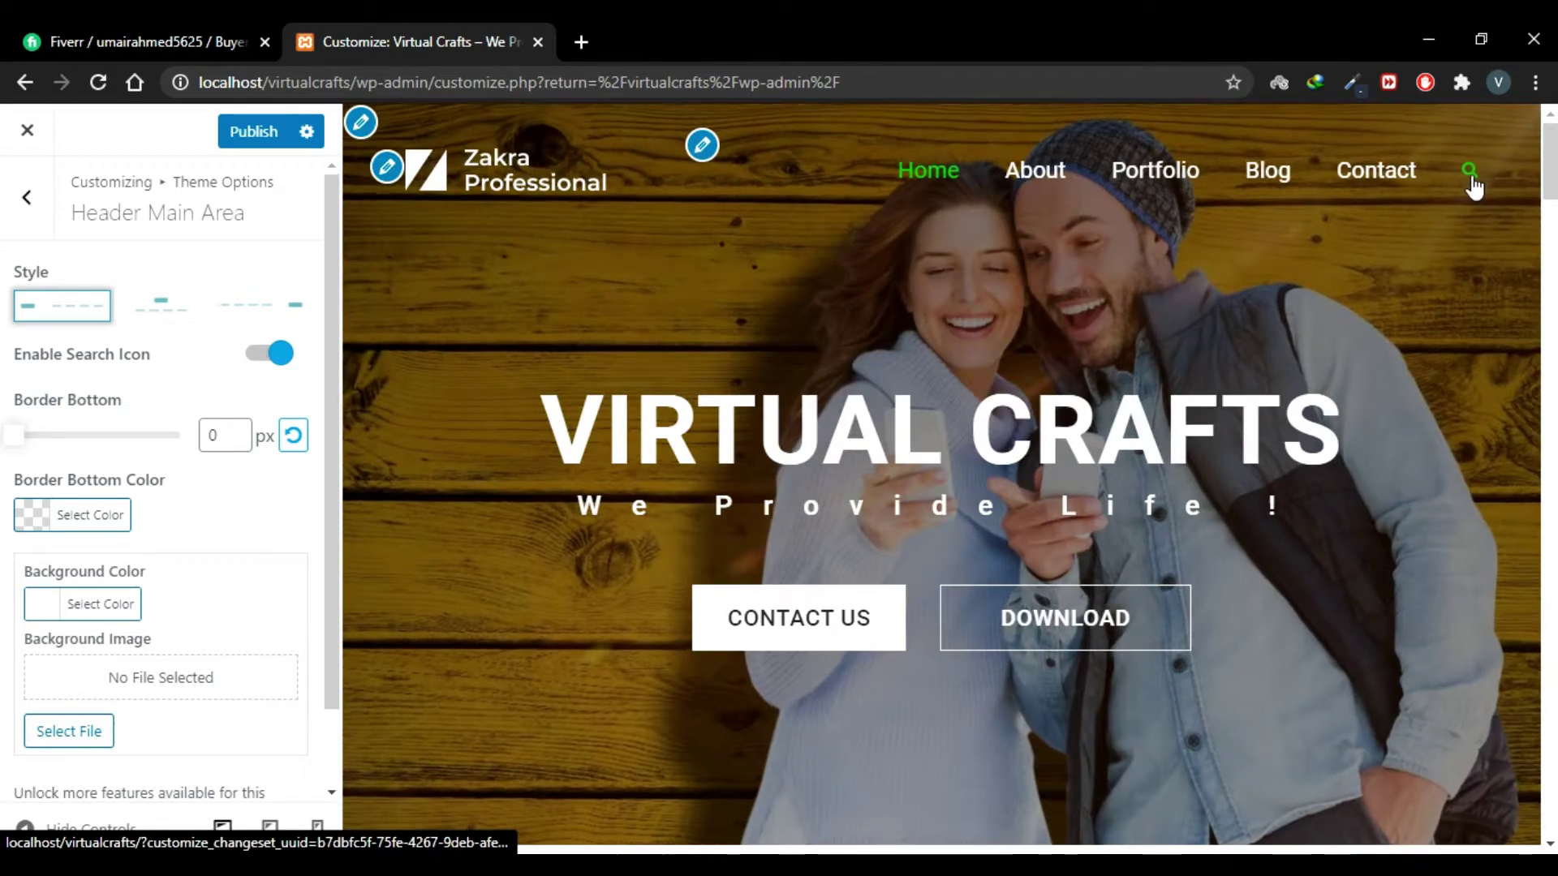
Step: Test the preview's drop-down search box, then publish the header with the search icon
click(1471, 178)
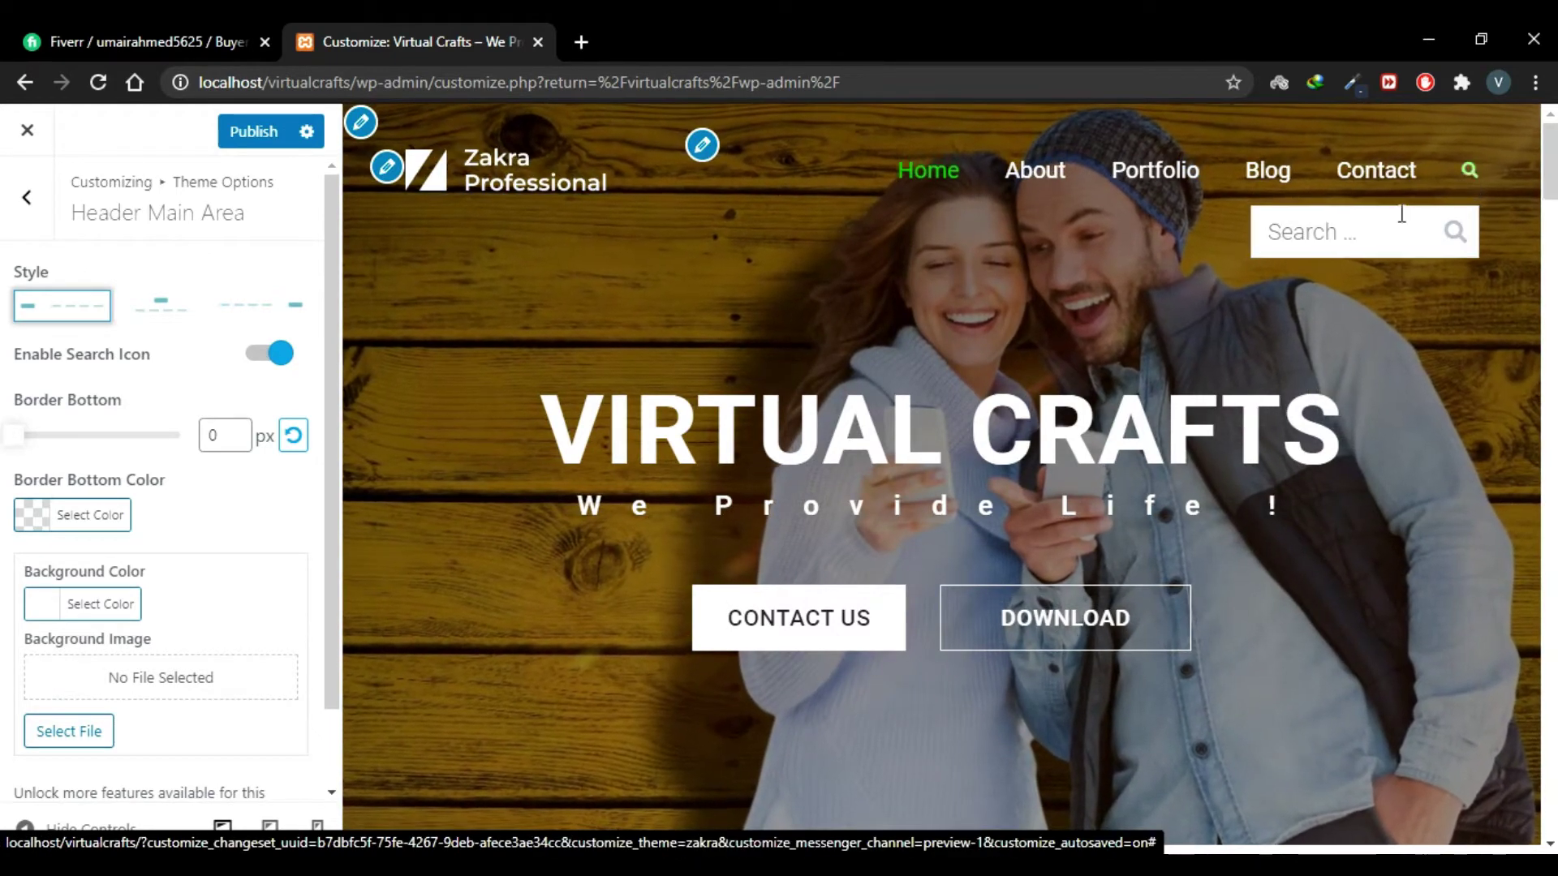
click(1374, 229)
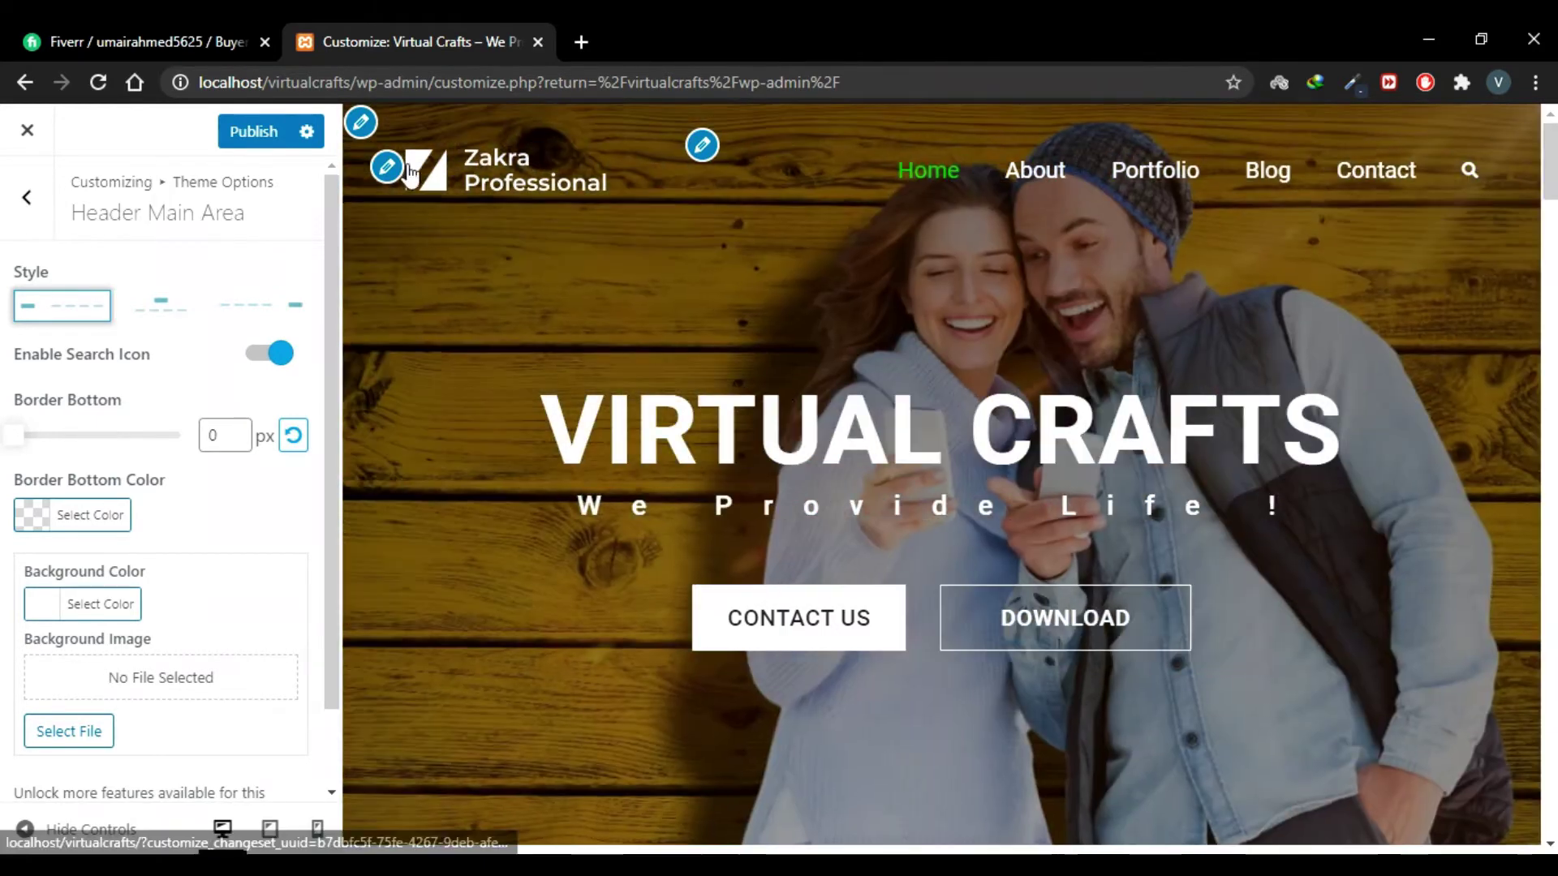
click(253, 134)
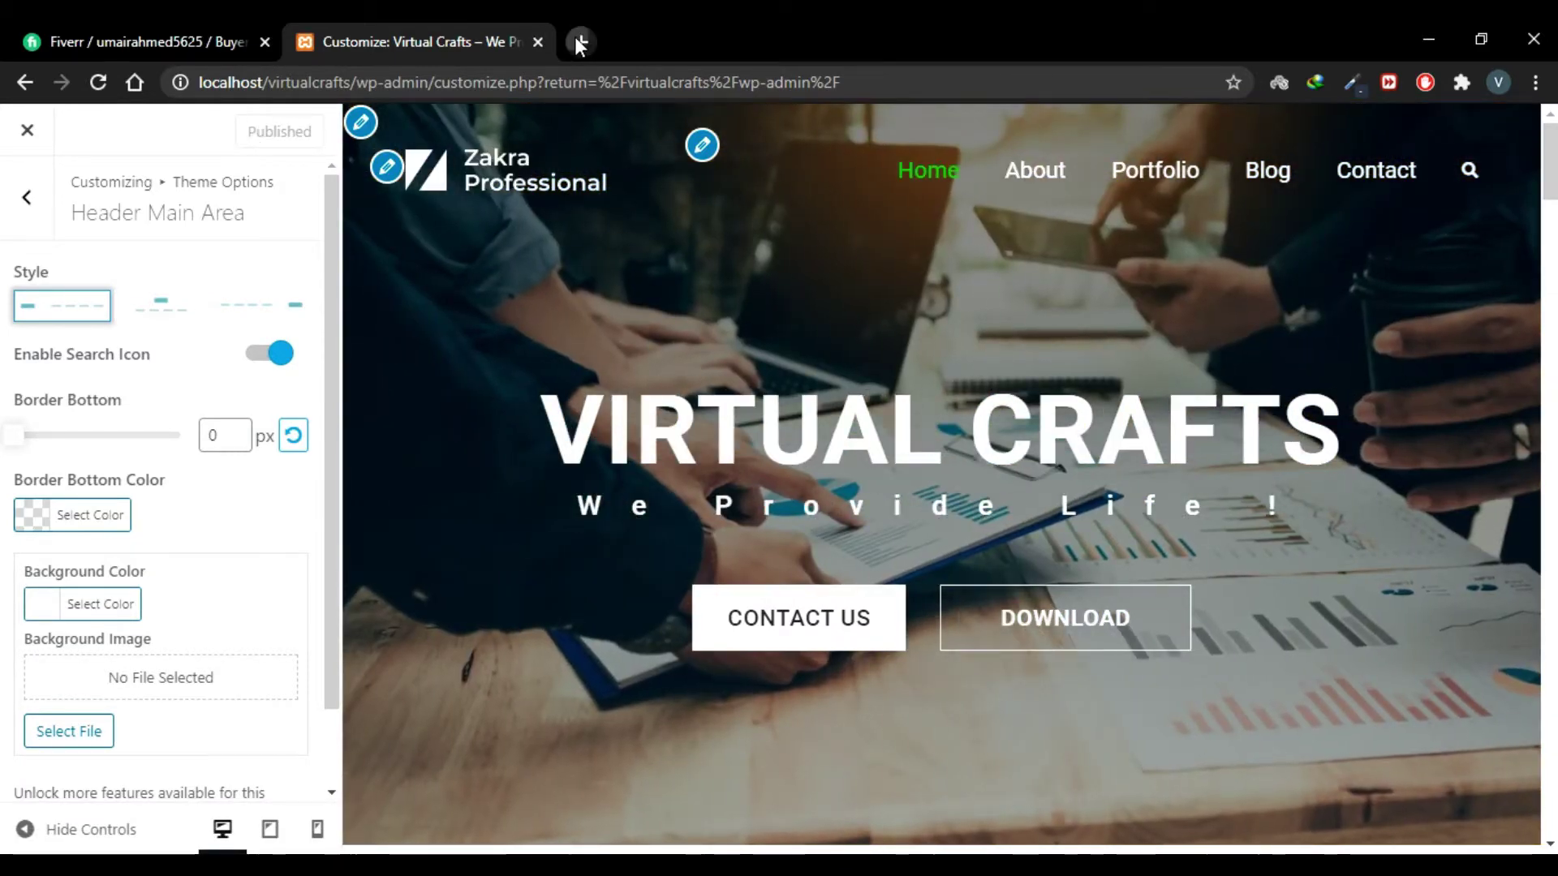
Step: Load localhost/virtualcrafts/ in a new tab and open and close its nav search box
click(578, 41)
text(localhost/virtualcrafts/)
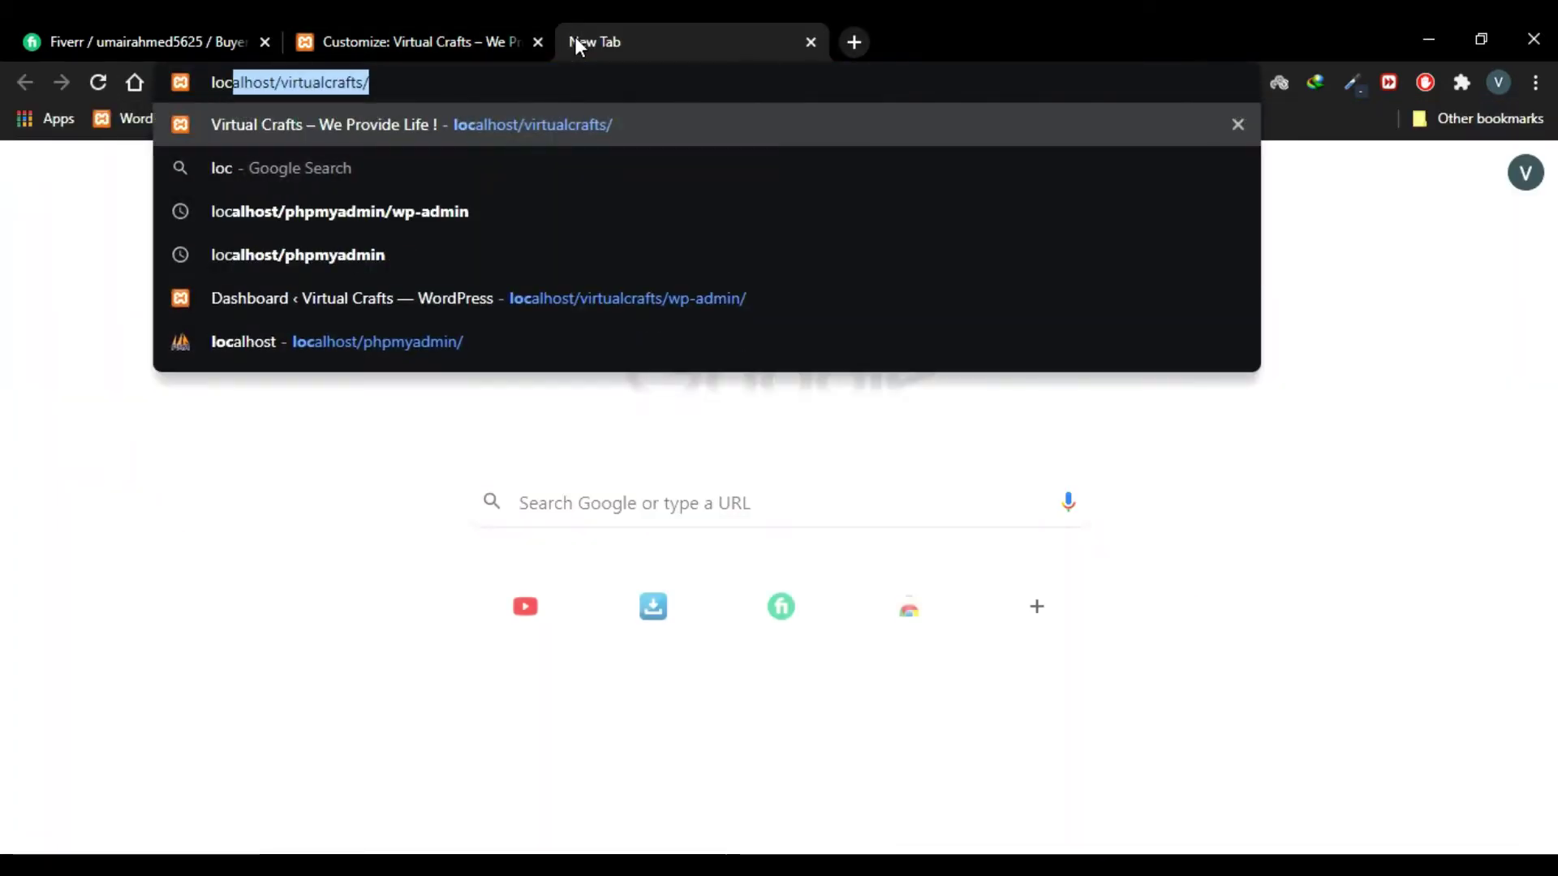
key(Right)
key(Return)
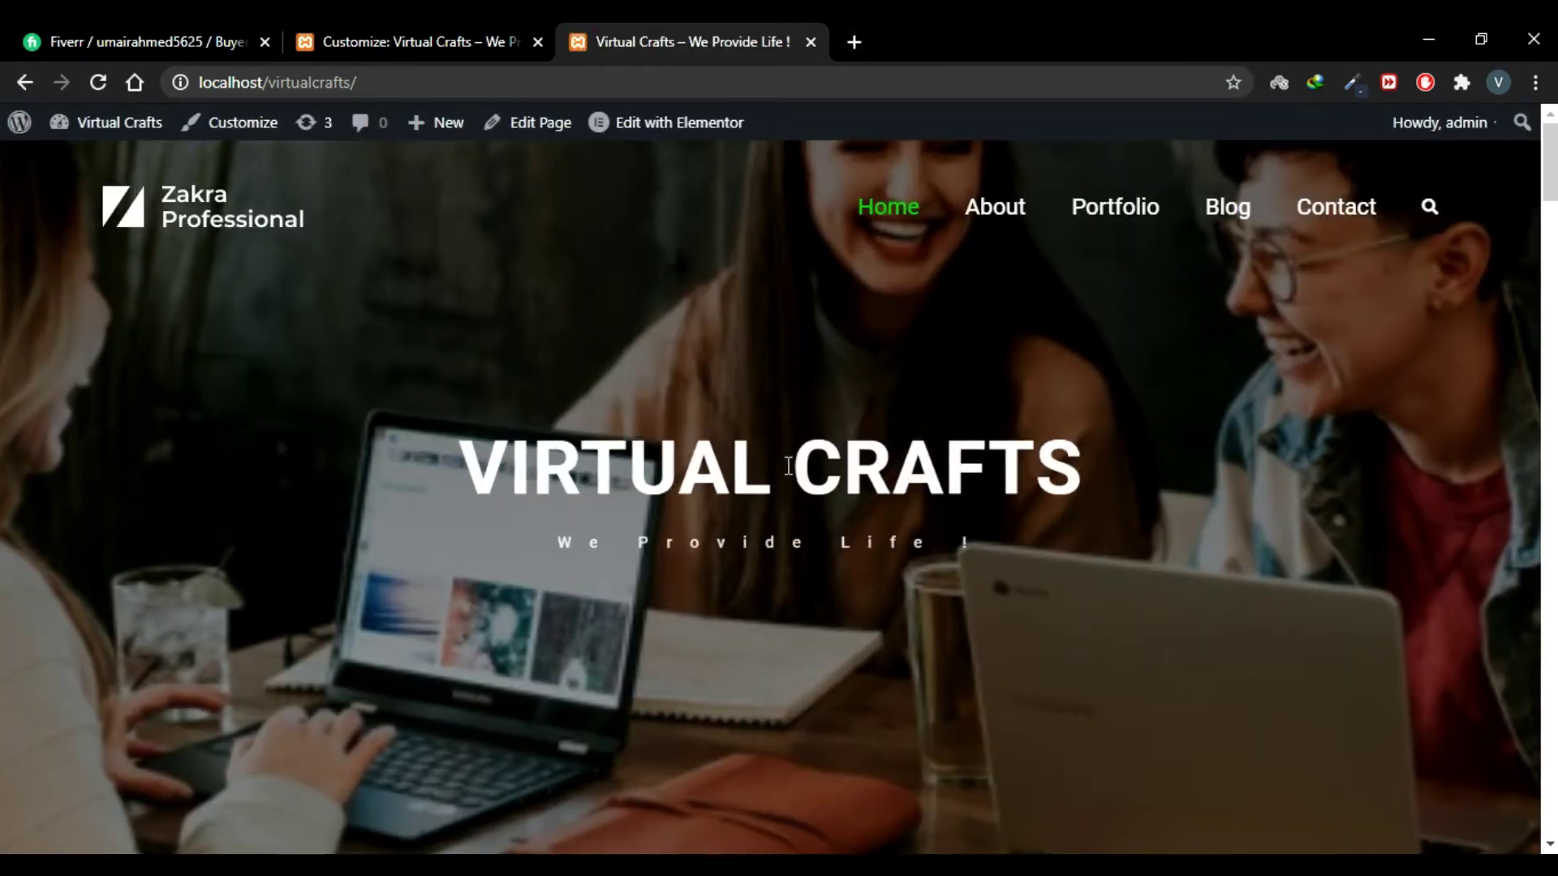
click(1429, 208)
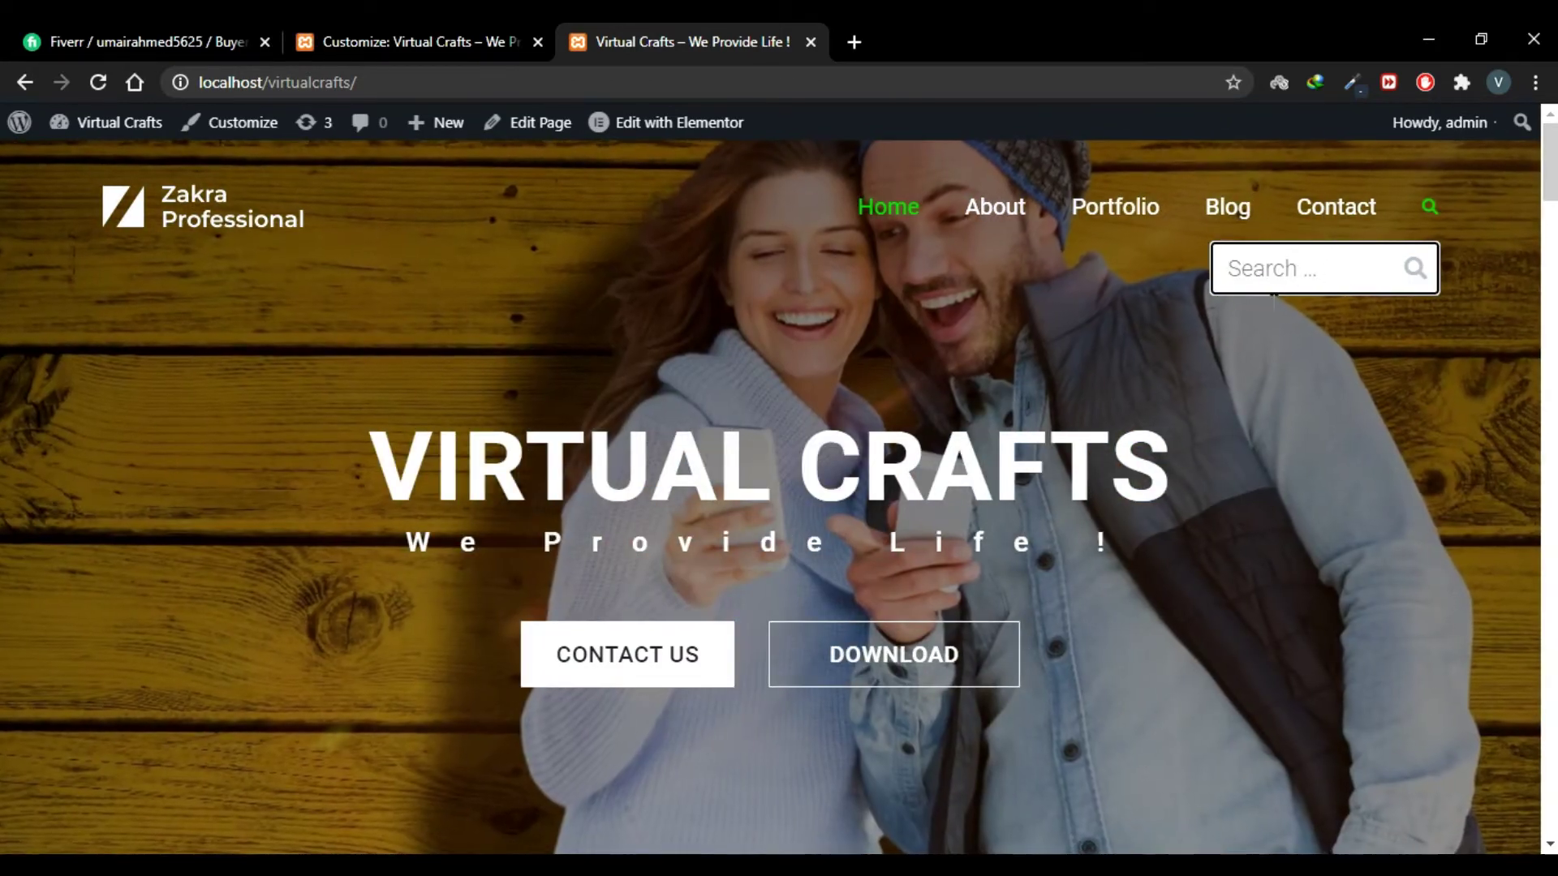
click(992, 343)
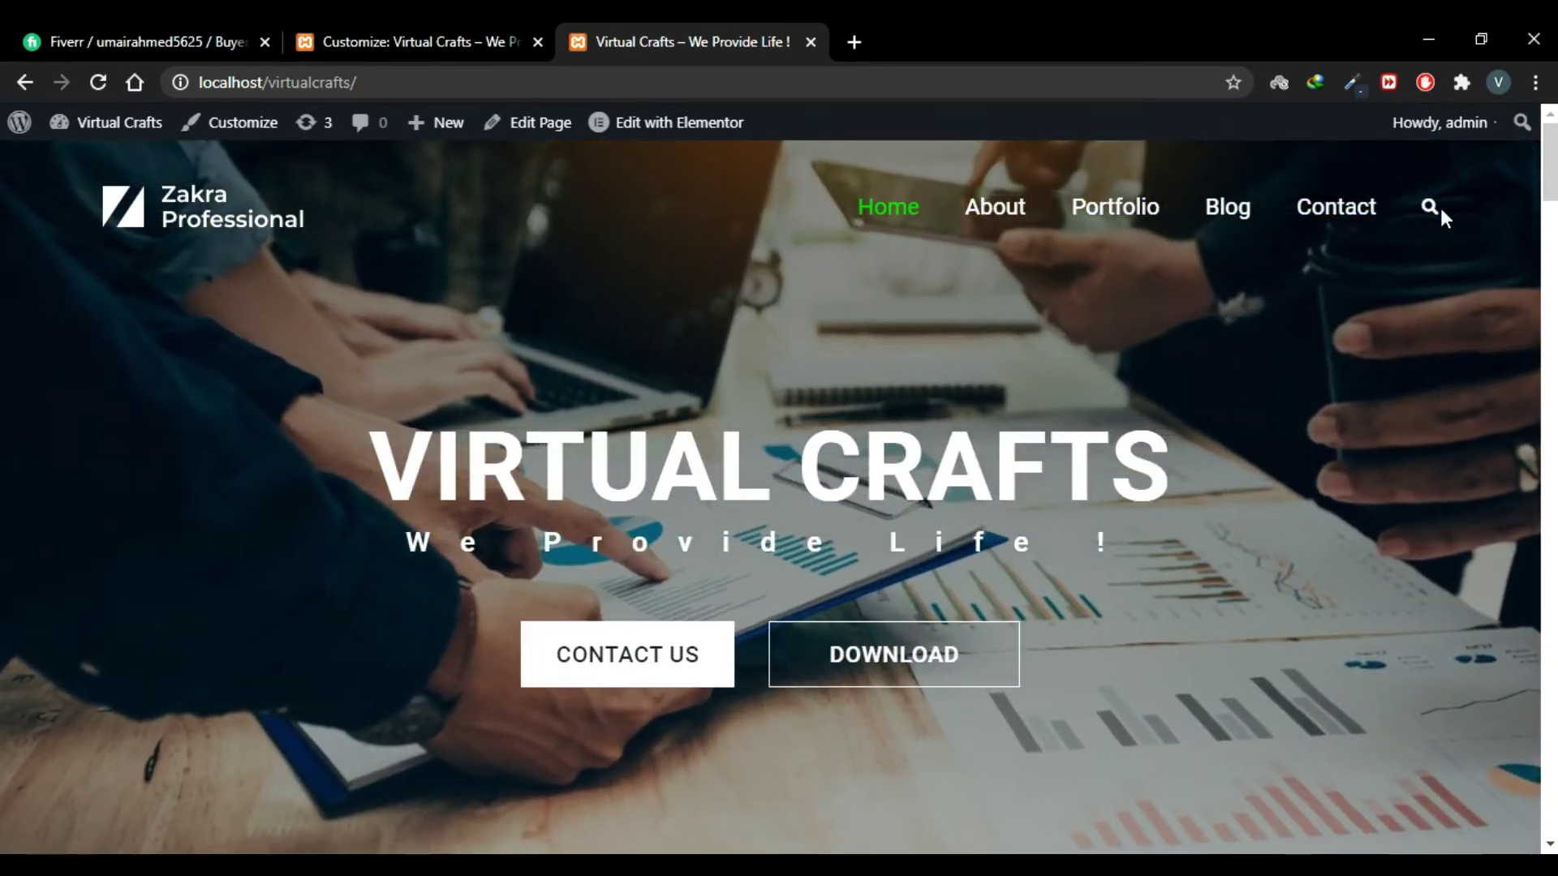
click(1431, 210)
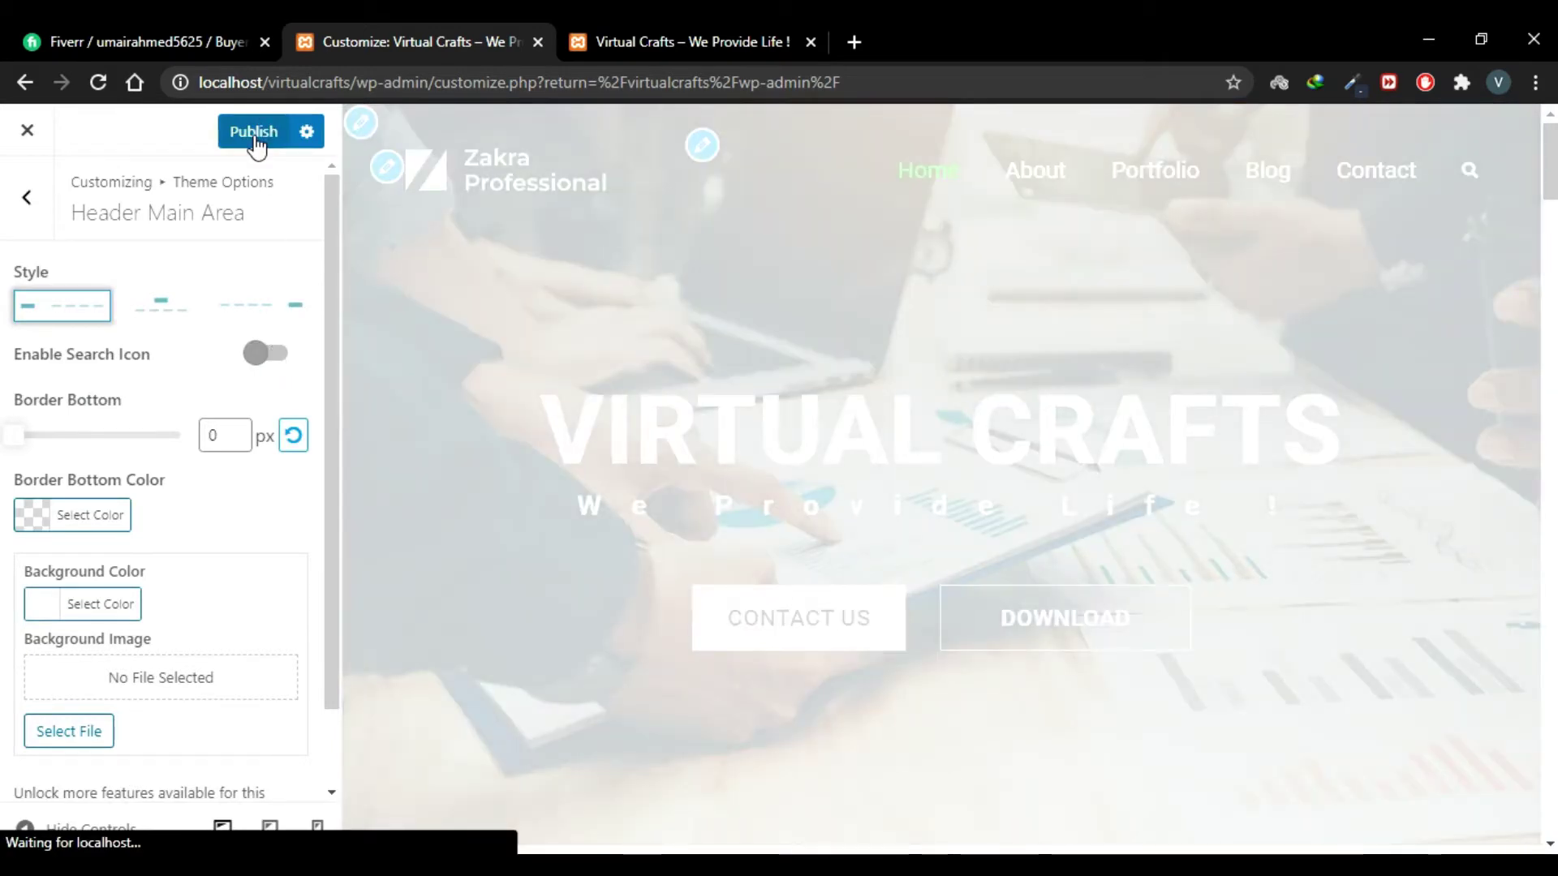
Step: Publish the header with the search icon off and reload the live site tab
click(254, 138)
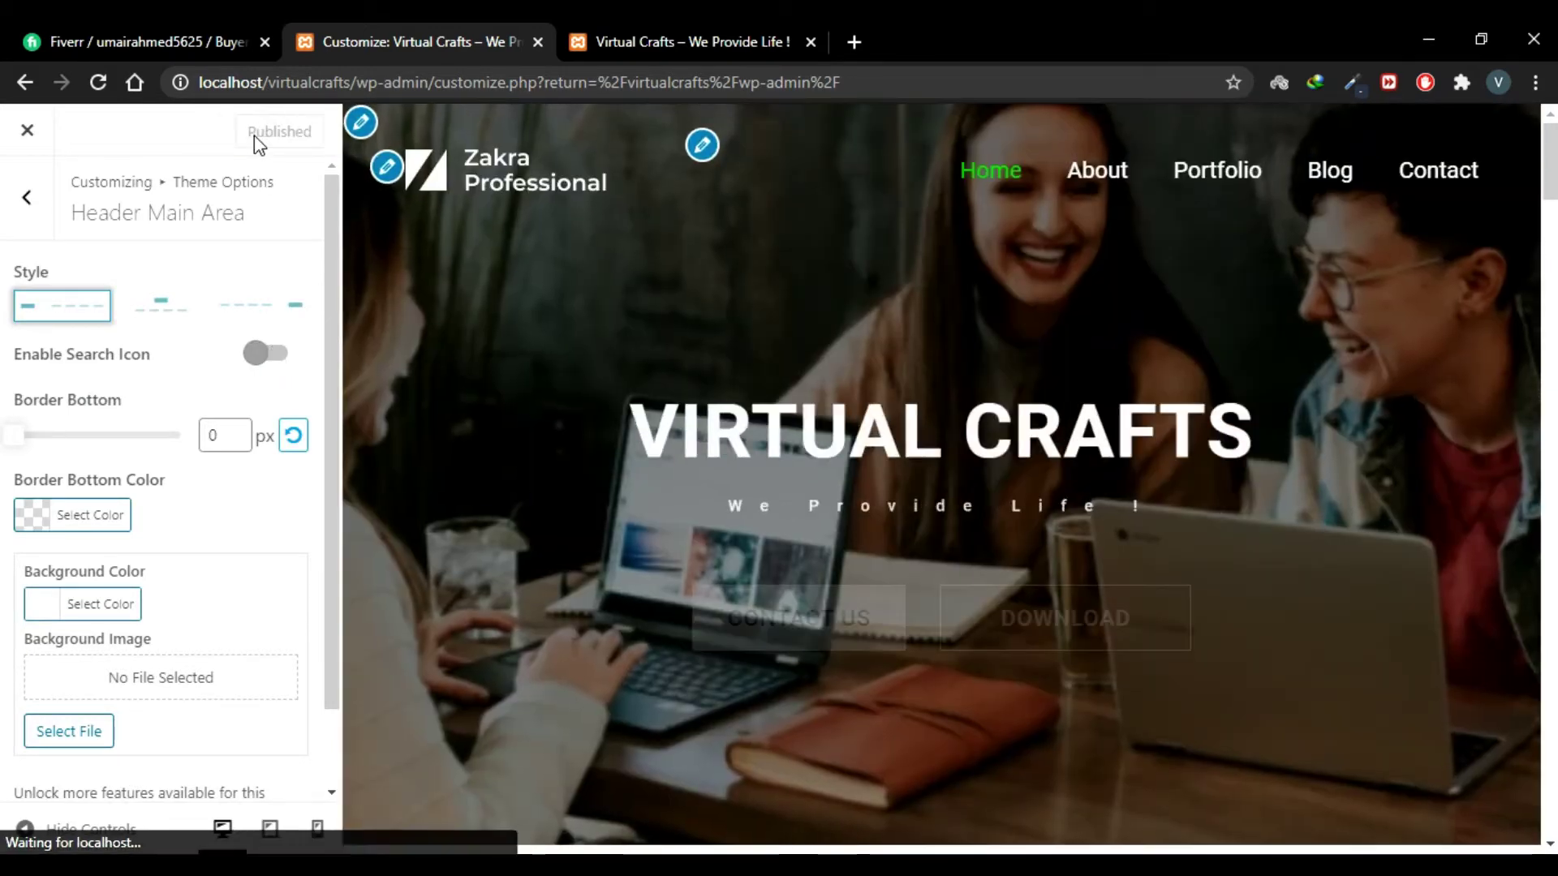
click(698, 25)
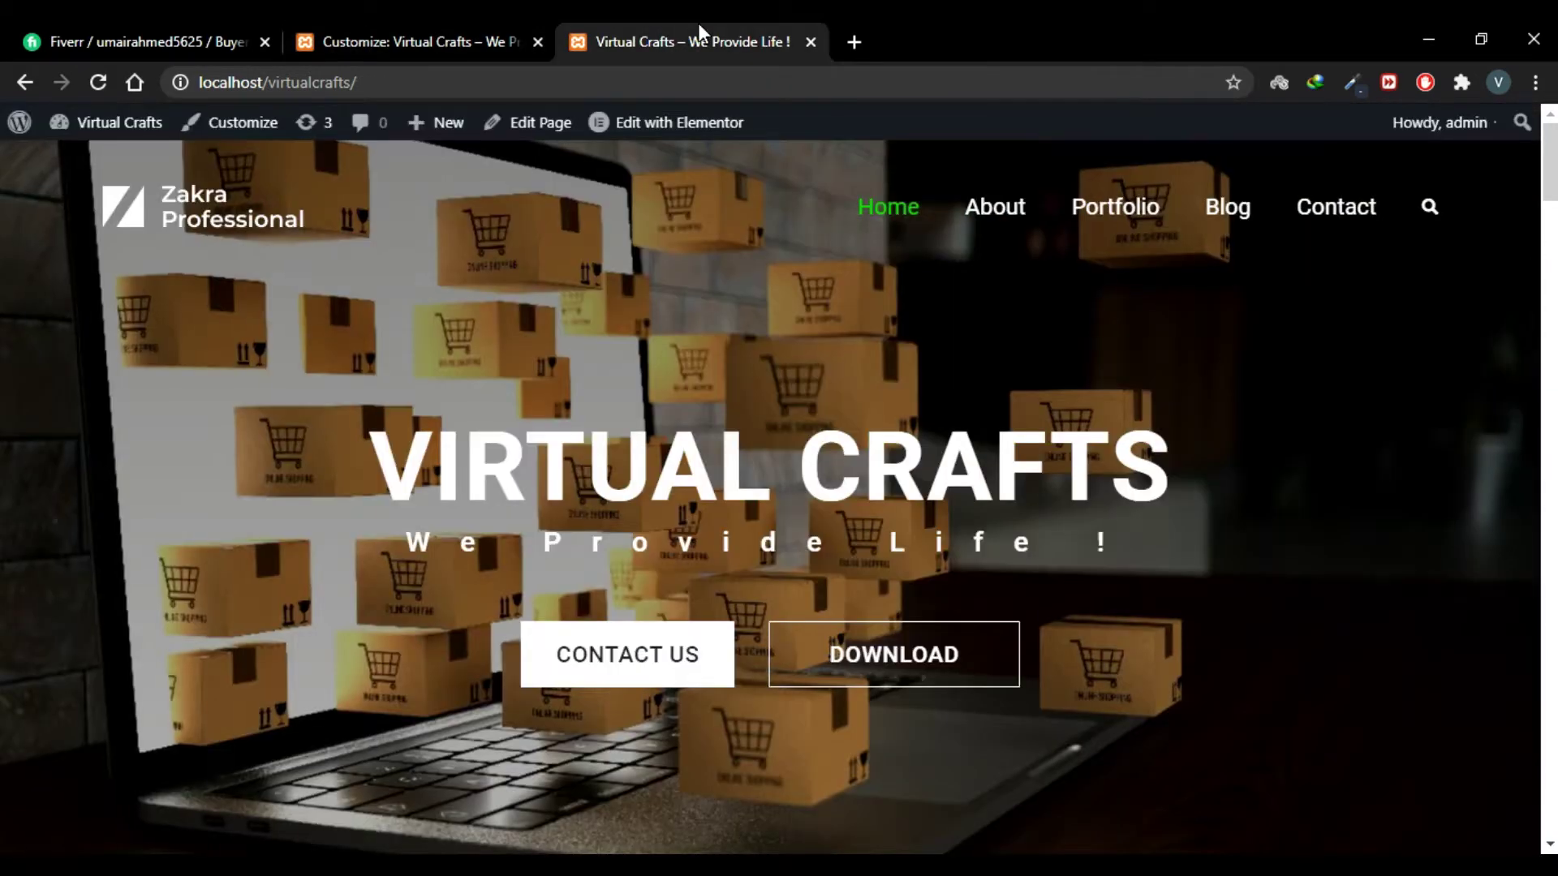
click(104, 88)
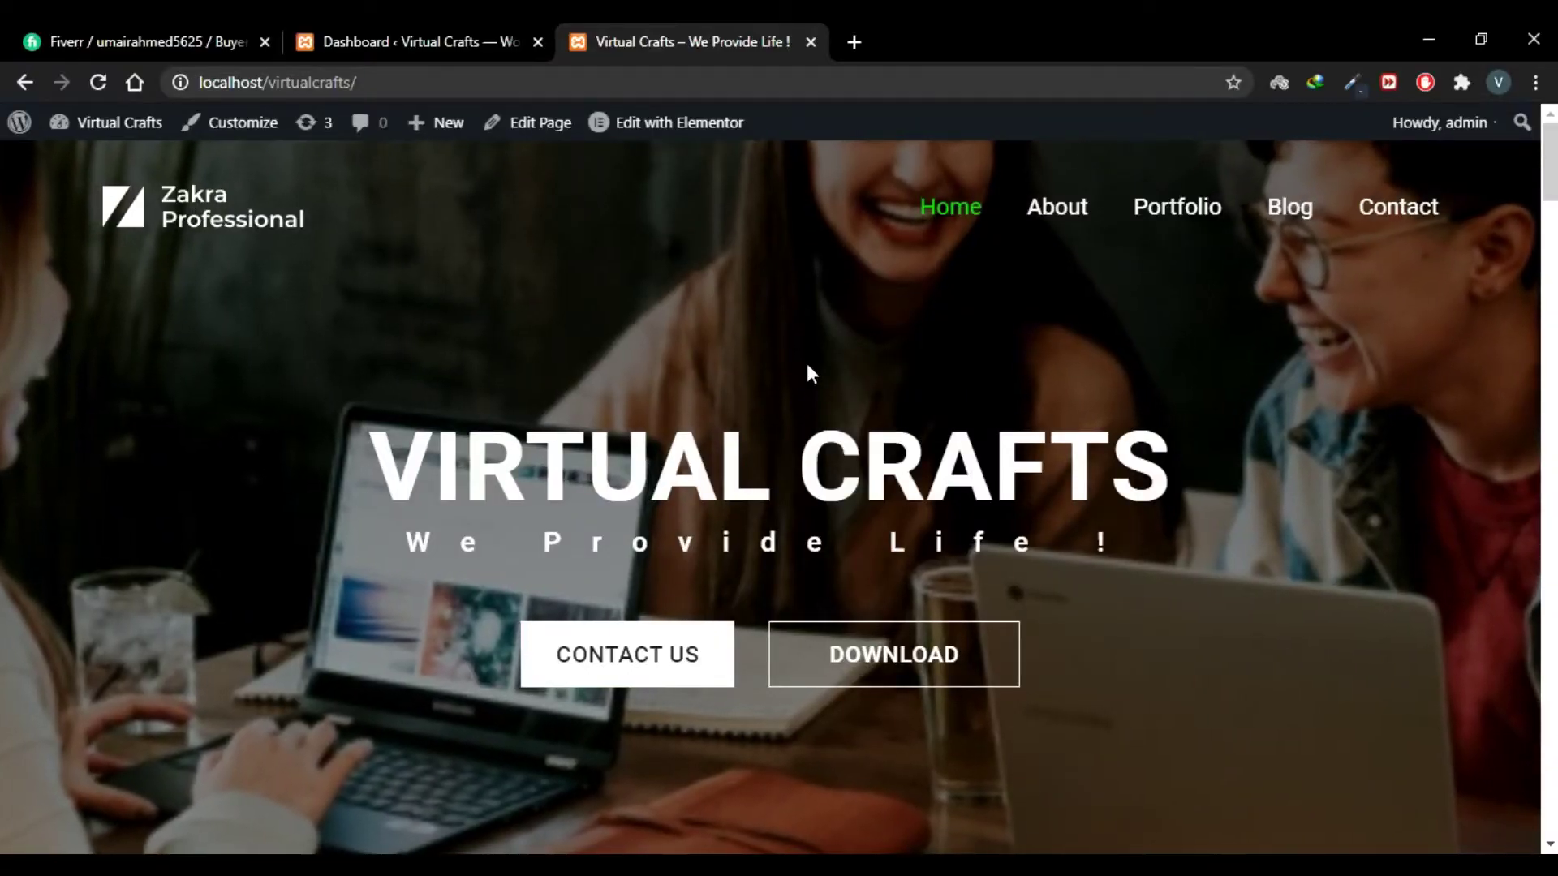
Step: Open Zakra's functions.php in the Theme Editor, save it, and select all its code
click(481, 32)
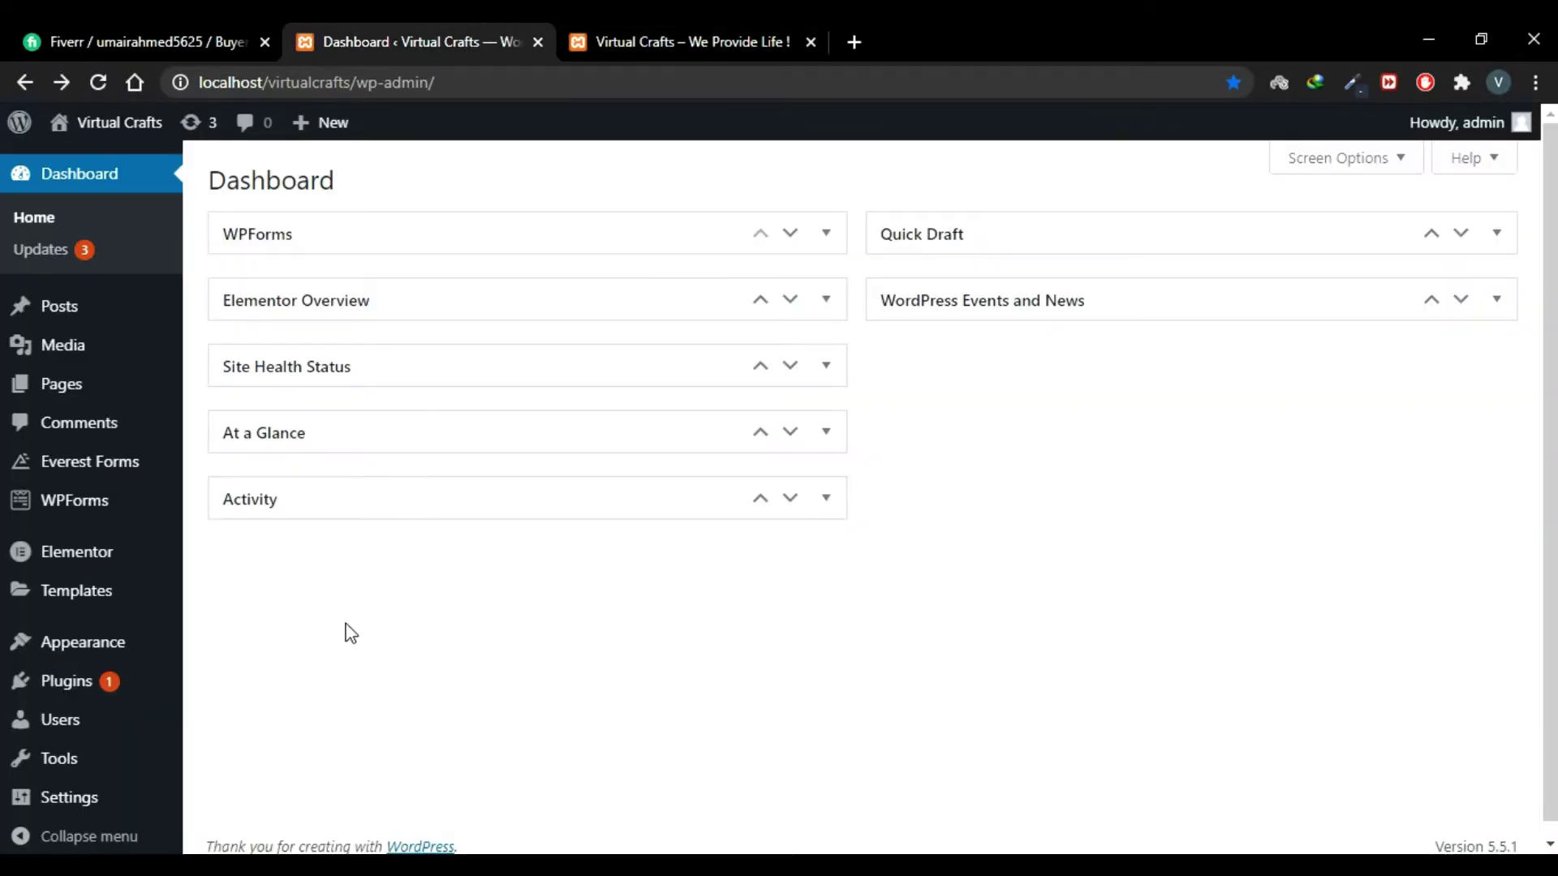
mouse_move(99, 649)
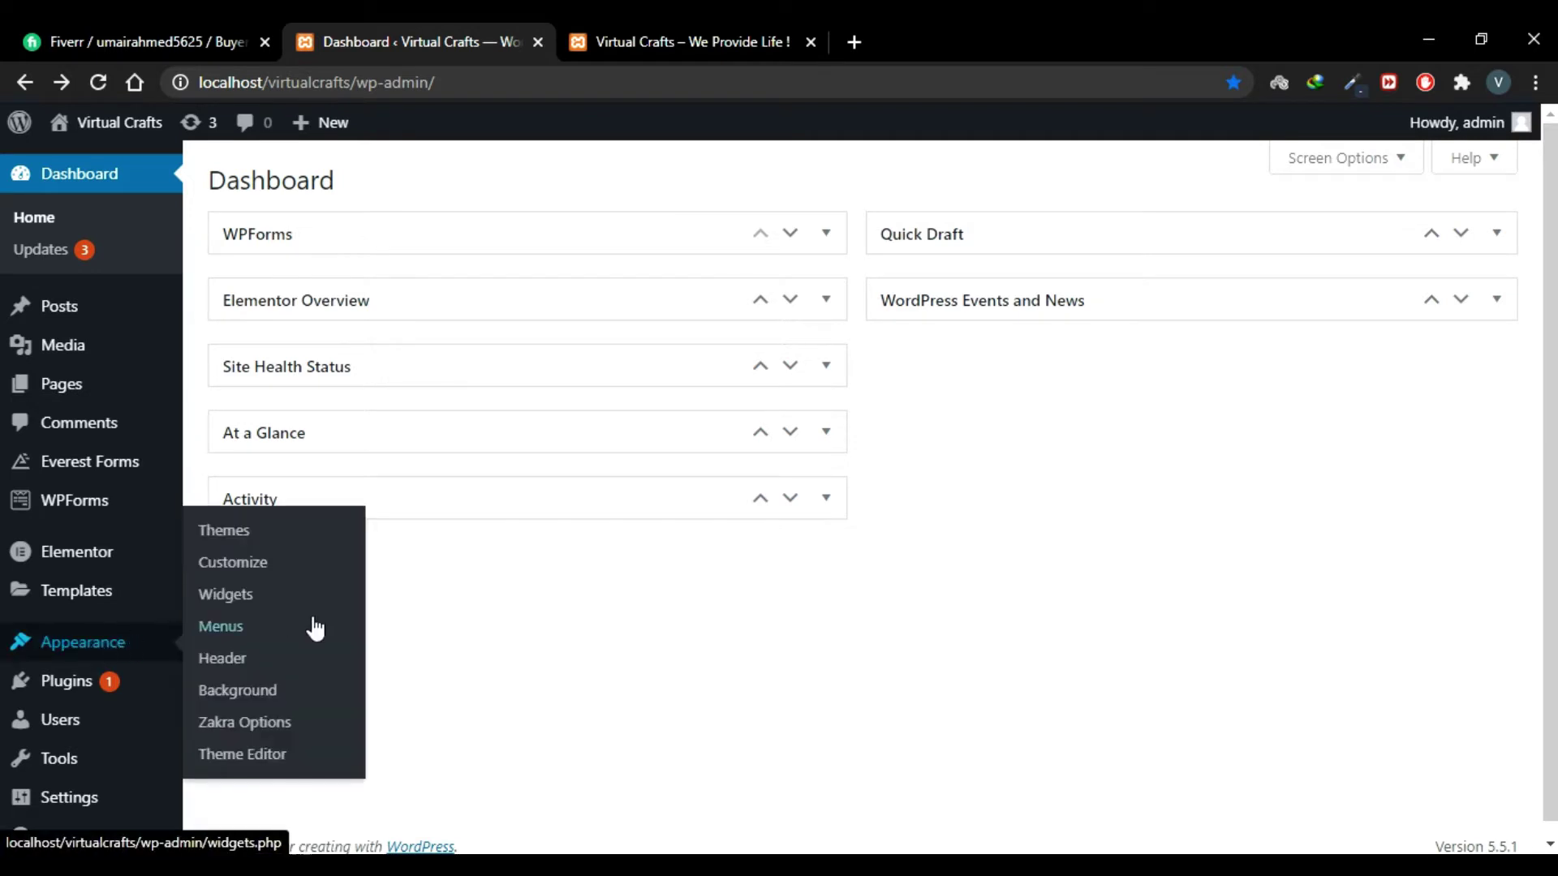
click(263, 762)
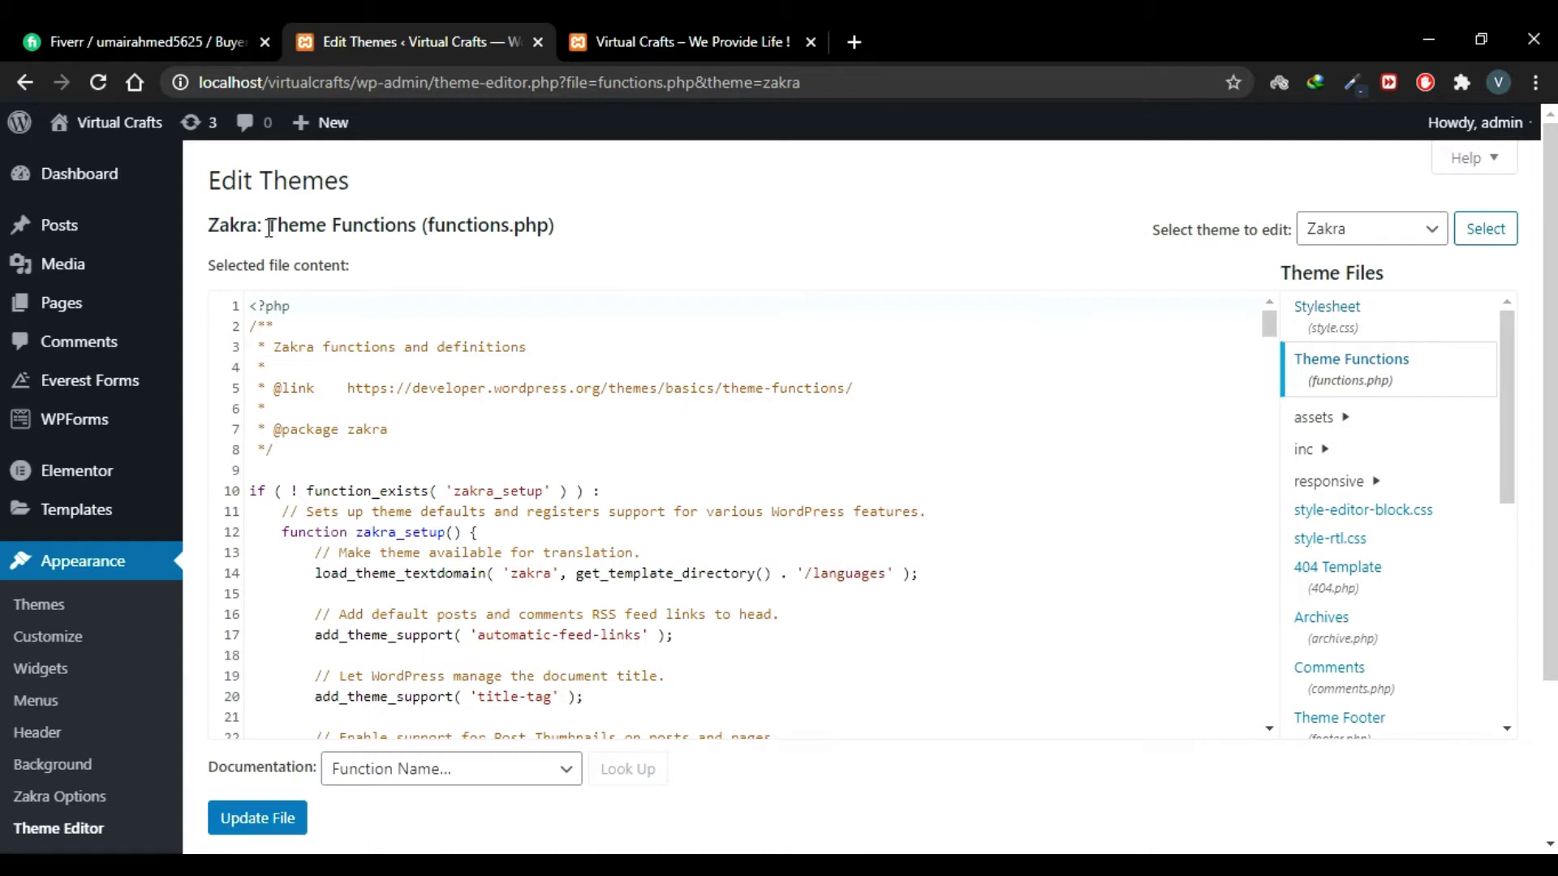
click(549, 227)
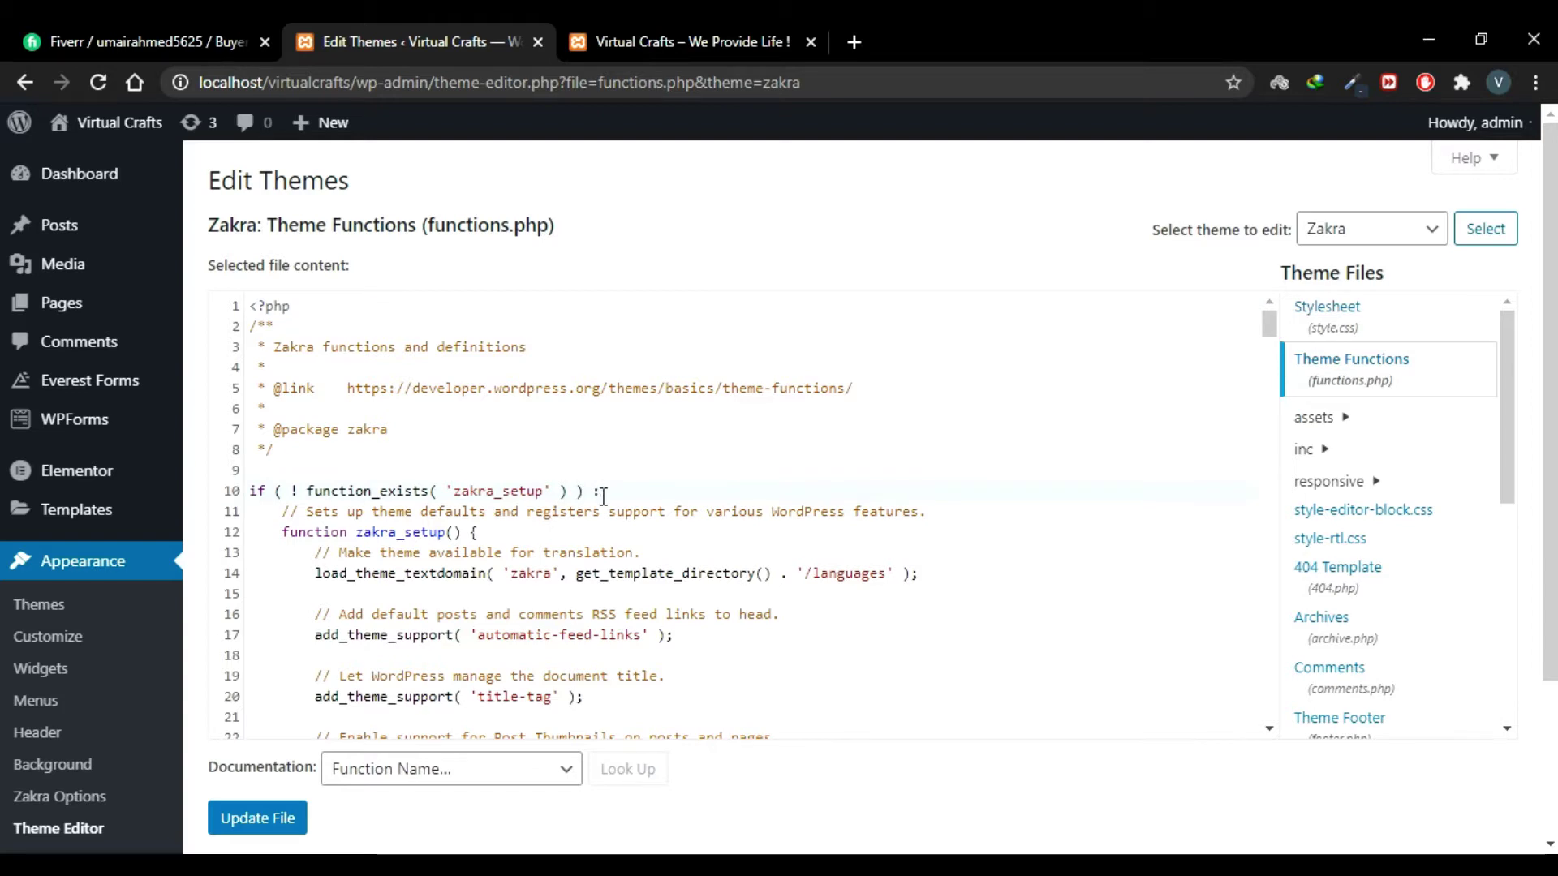
key(ctrl+s)
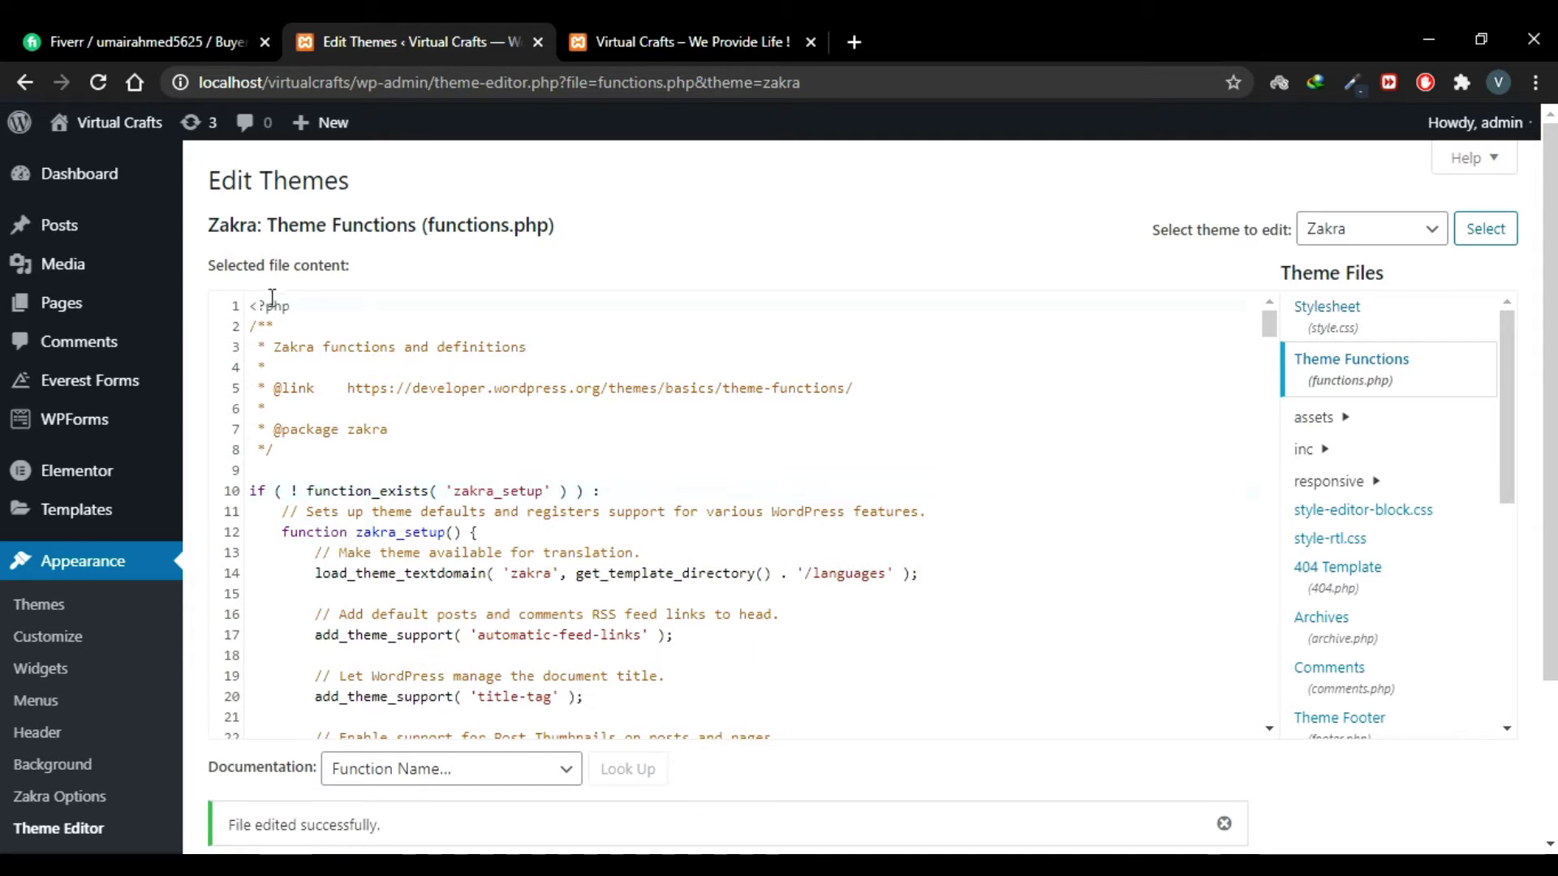
key(ctrl+a)
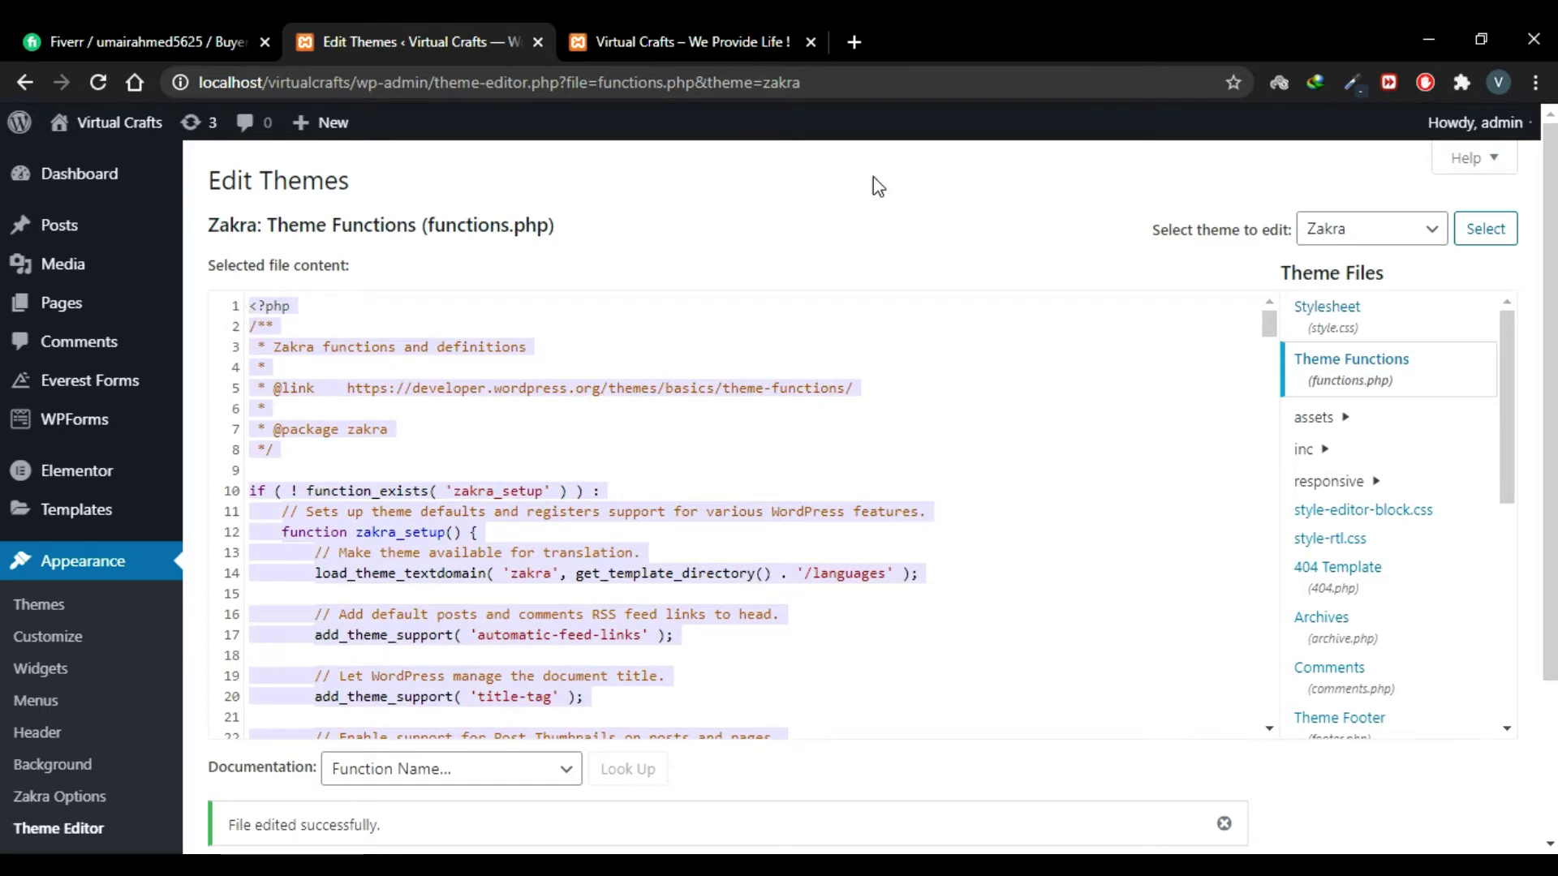
key(super)
Step: Launch WordPad and paste the copied functions.php code into a new document
text(text)
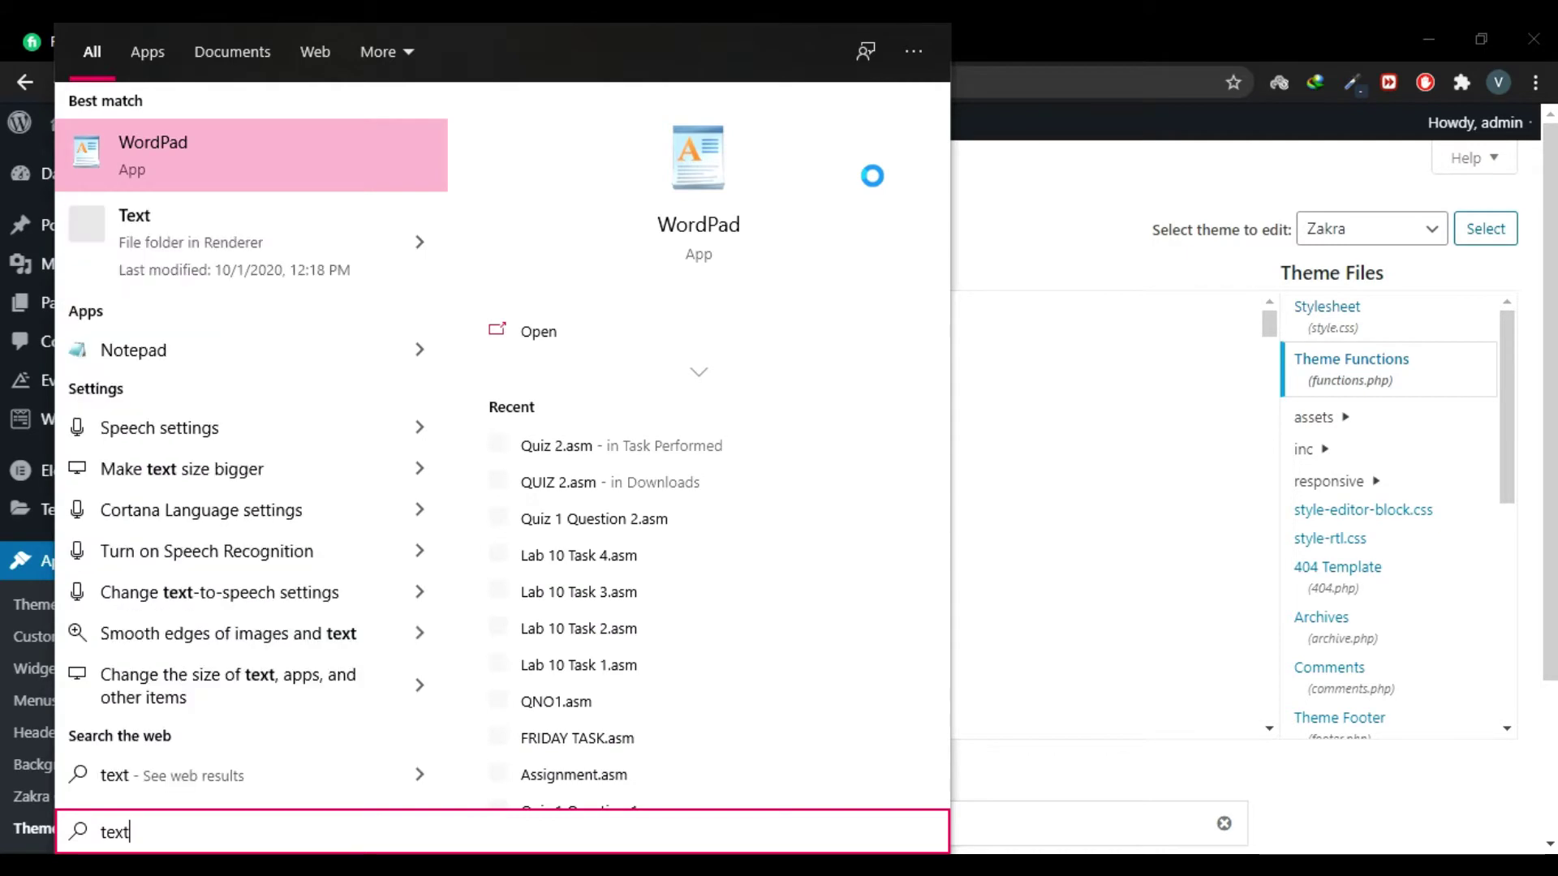
key(Return)
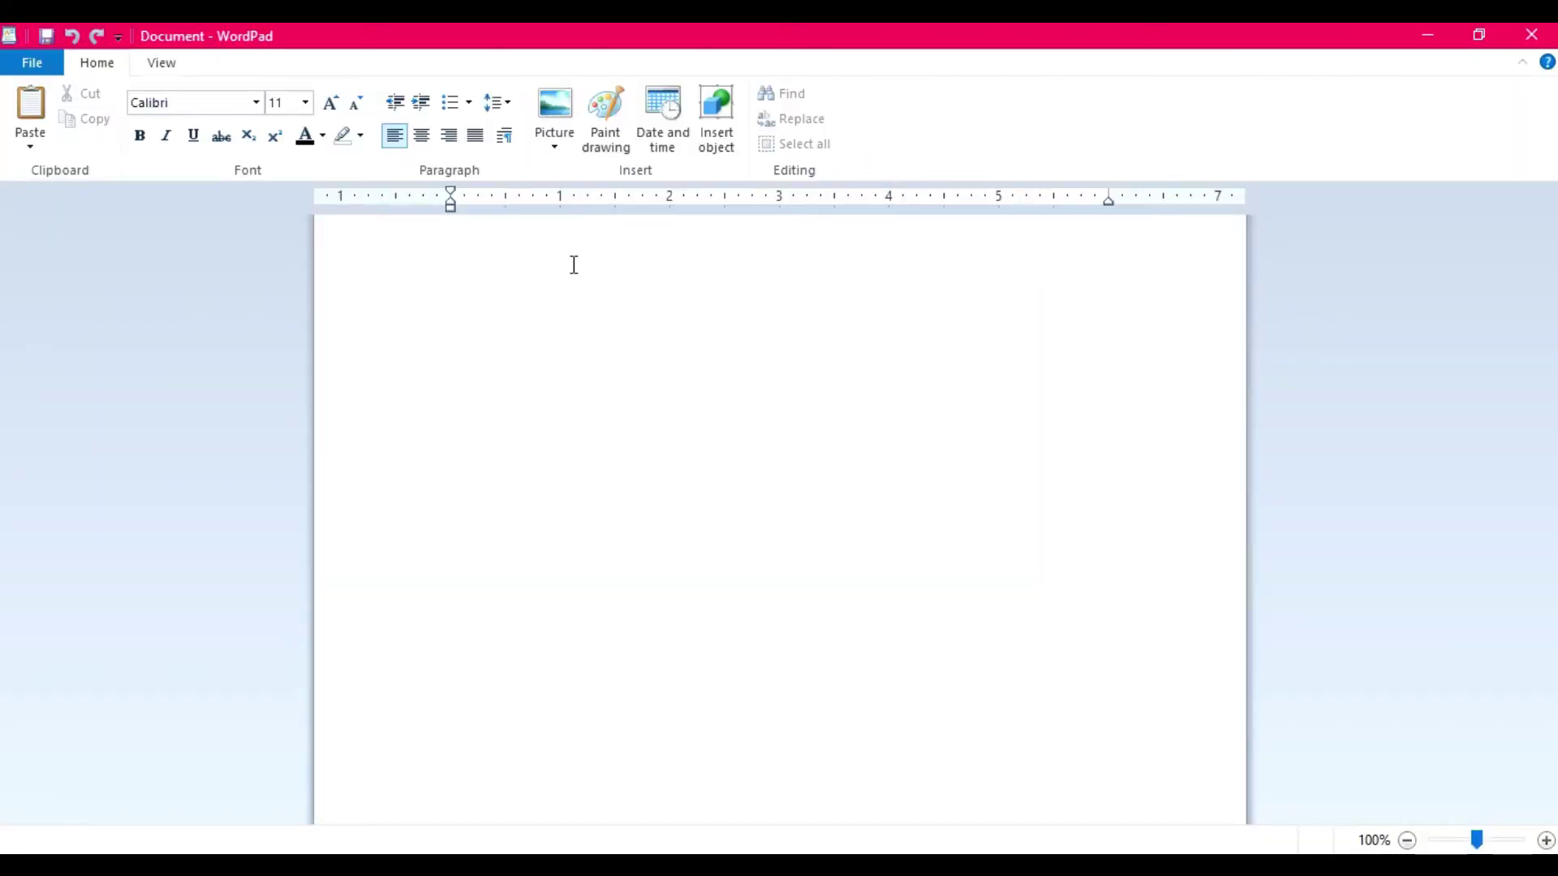
key(ctrl+v)
scroll(1014, 404, up, 20)
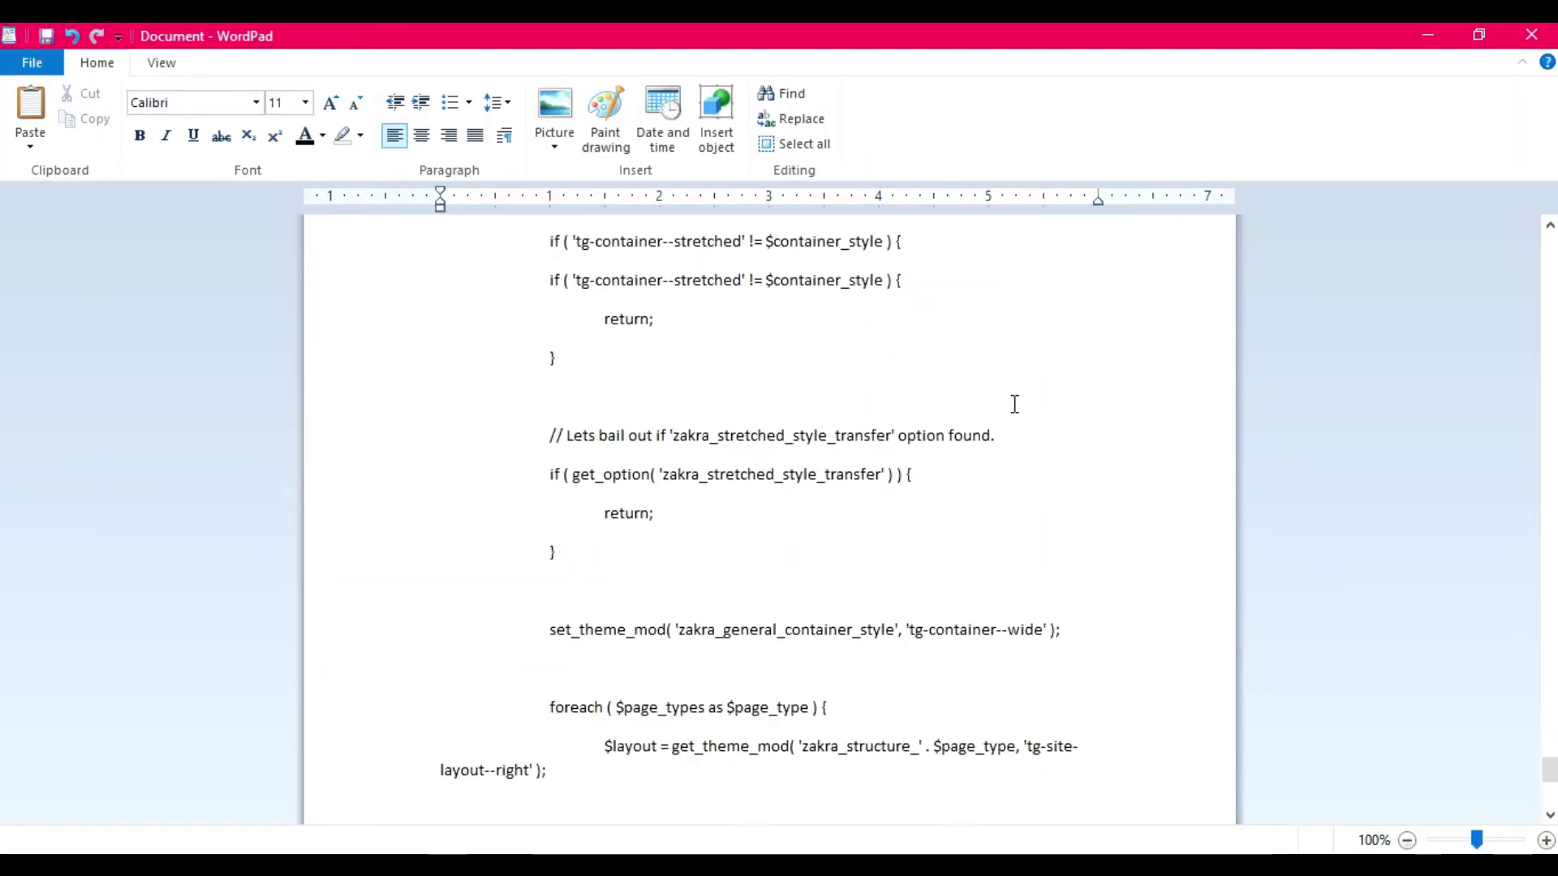
scroll(1014, 404, up, 5)
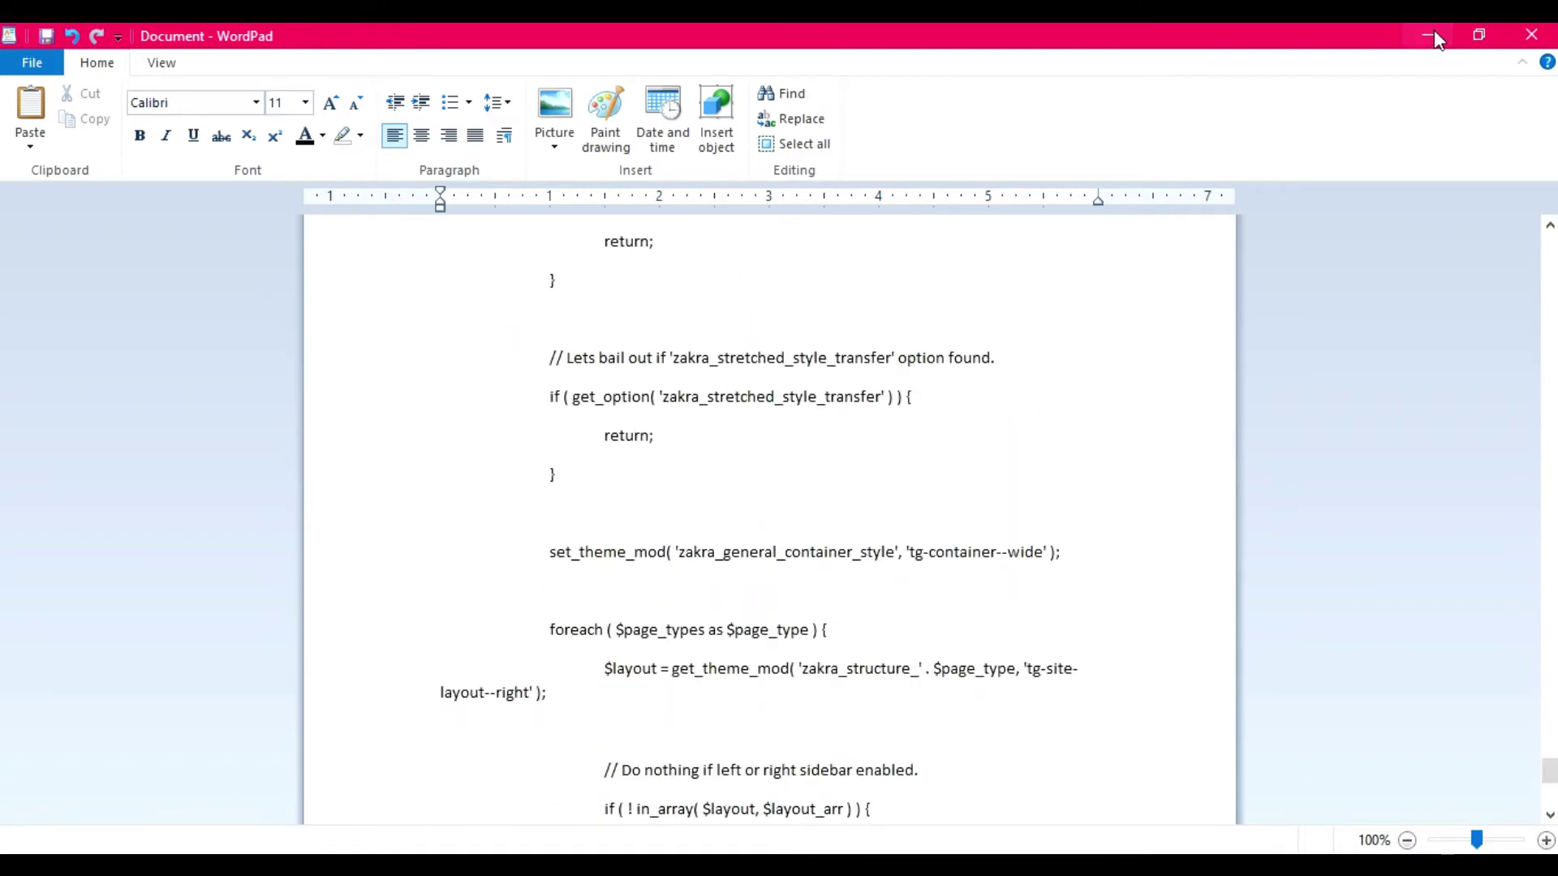
Step: Check the code in WordPad, then return to functions.php in the Theme Editor
click(1430, 35)
click(1014, 573)
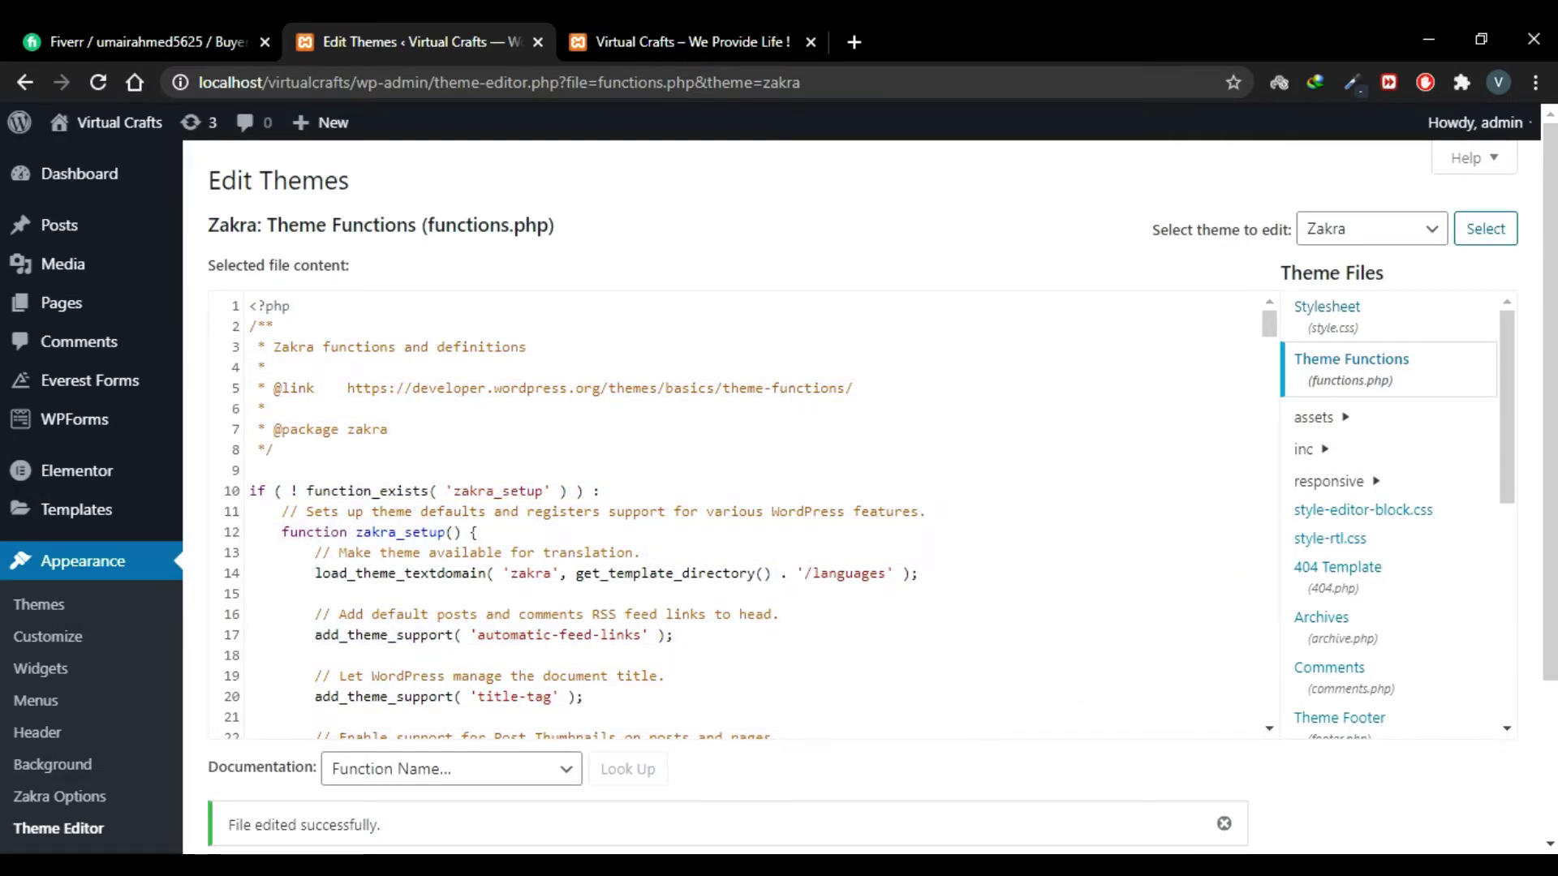
click(203, 865)
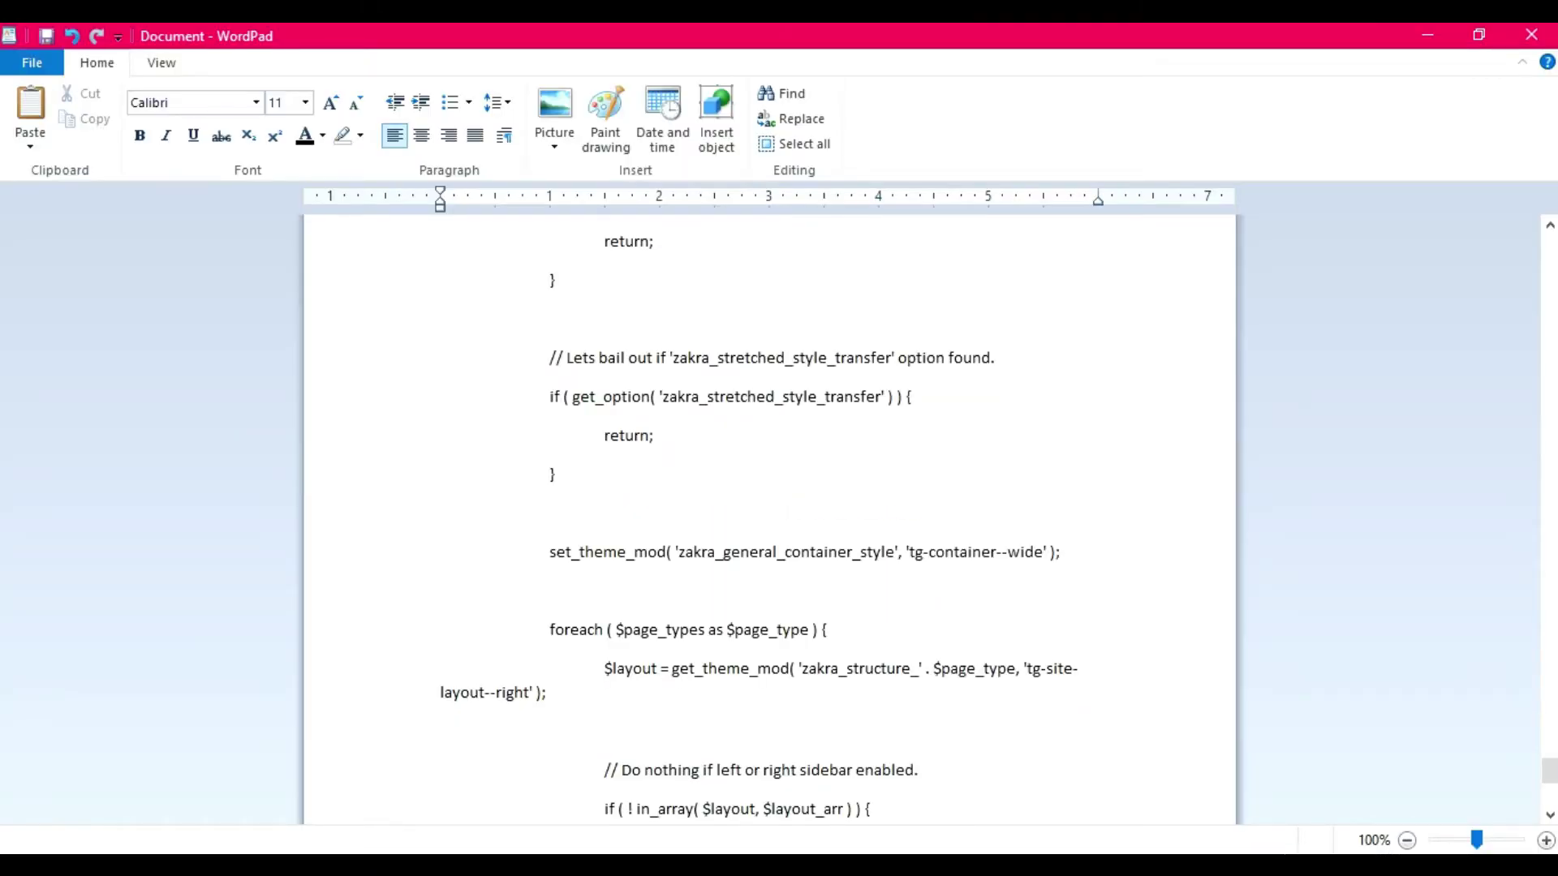
click(203, 864)
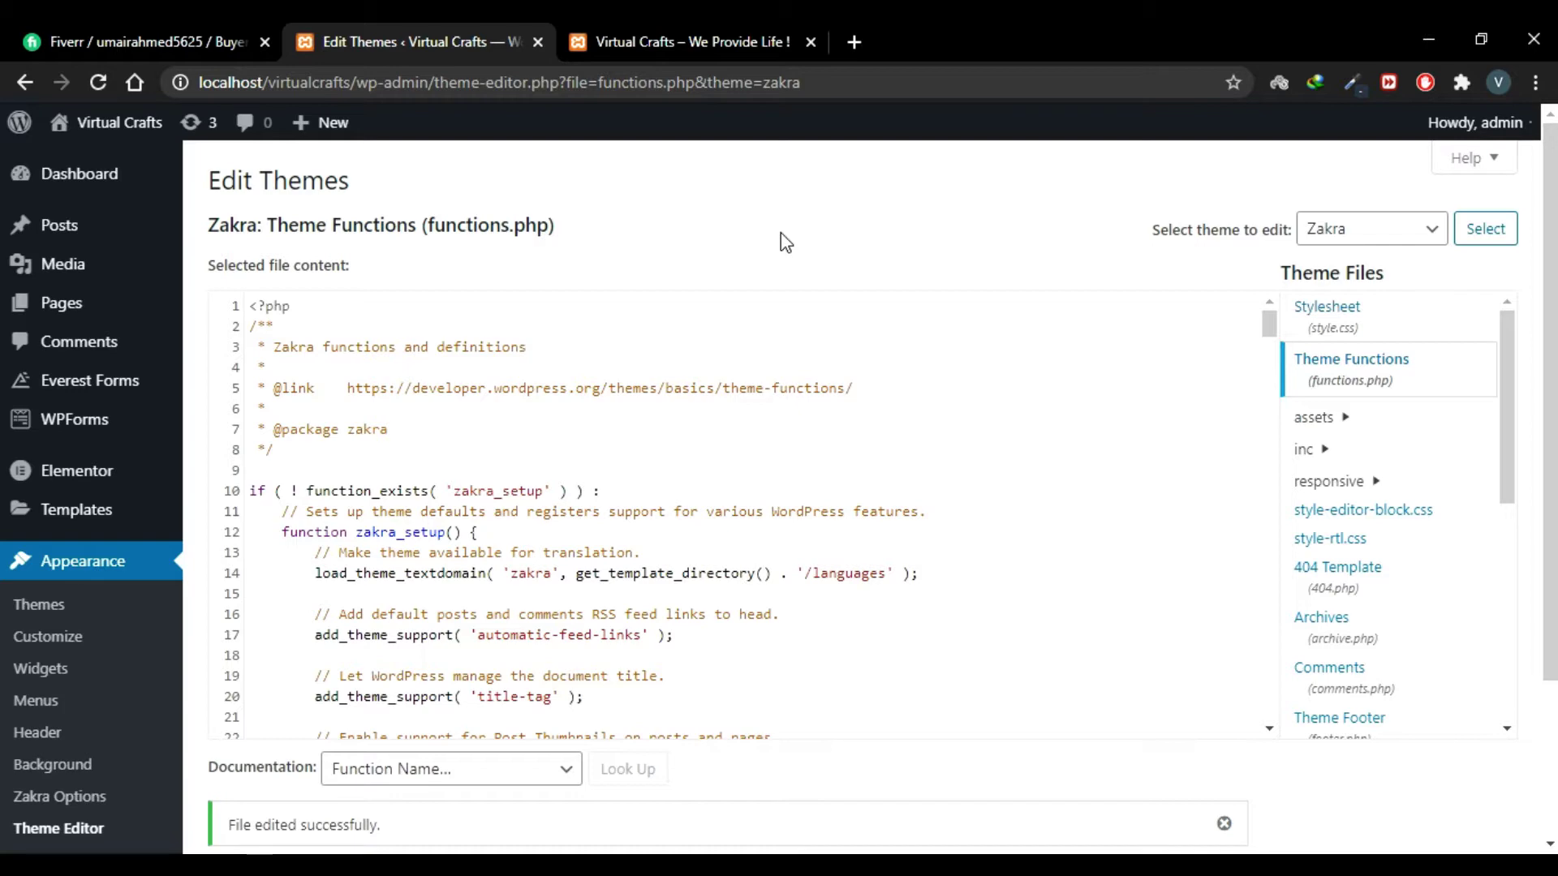
drag(1269, 325, 1272, 728)
Step: Add the comment '// Adding a search box in nav menu' after the last line of functions.php
scroll(1268, 723, down, 1)
click(821, 640)
key(Return)
key(Return)
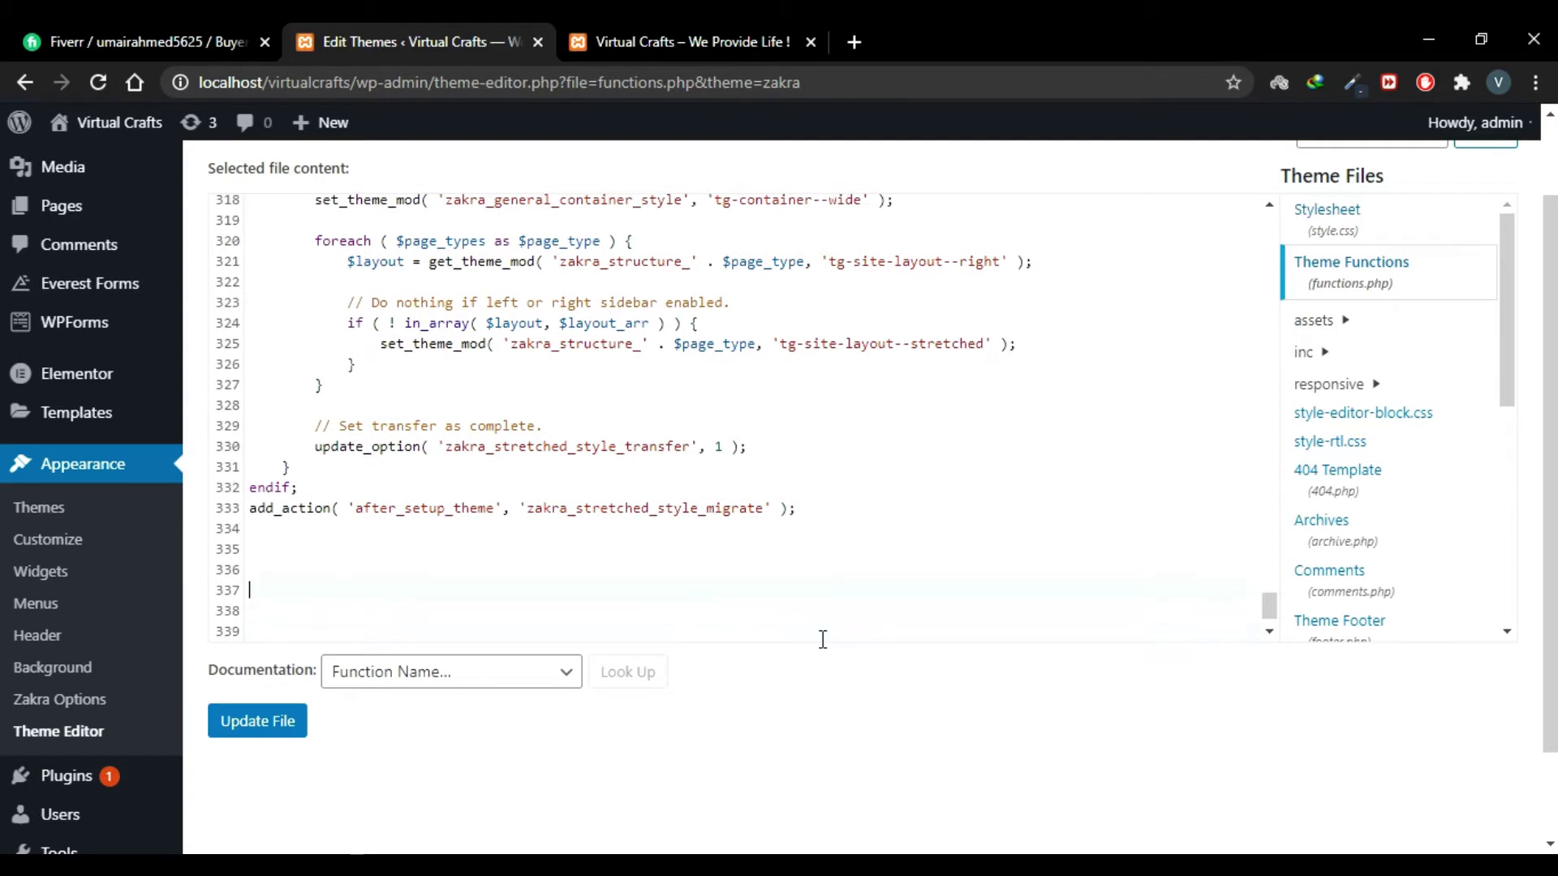
text(<--!          -->)
text(Adding a )
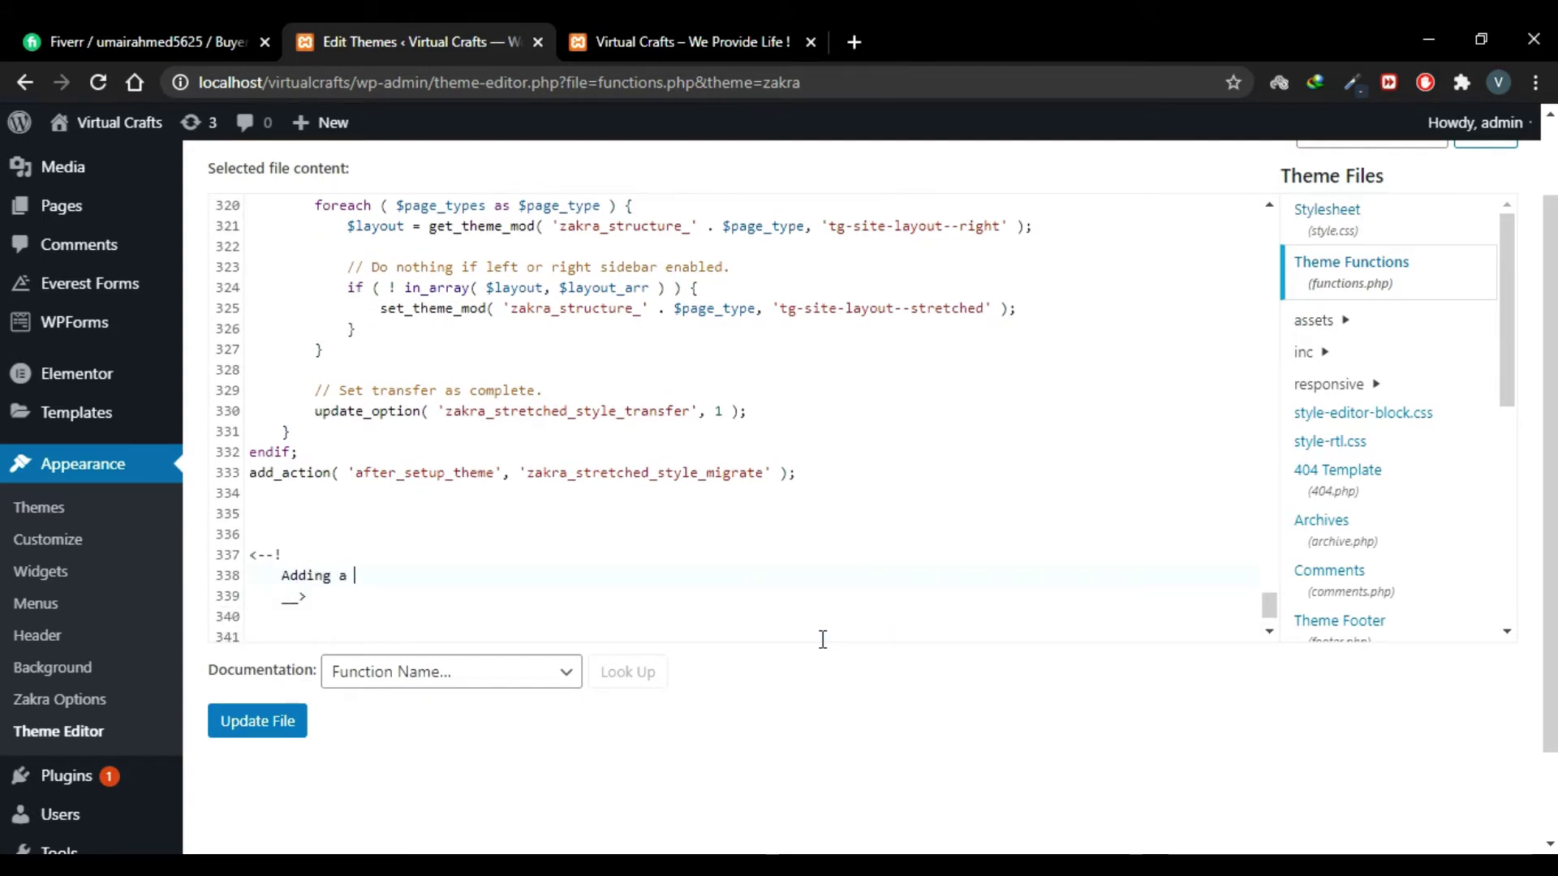
text(search box in nav menu)
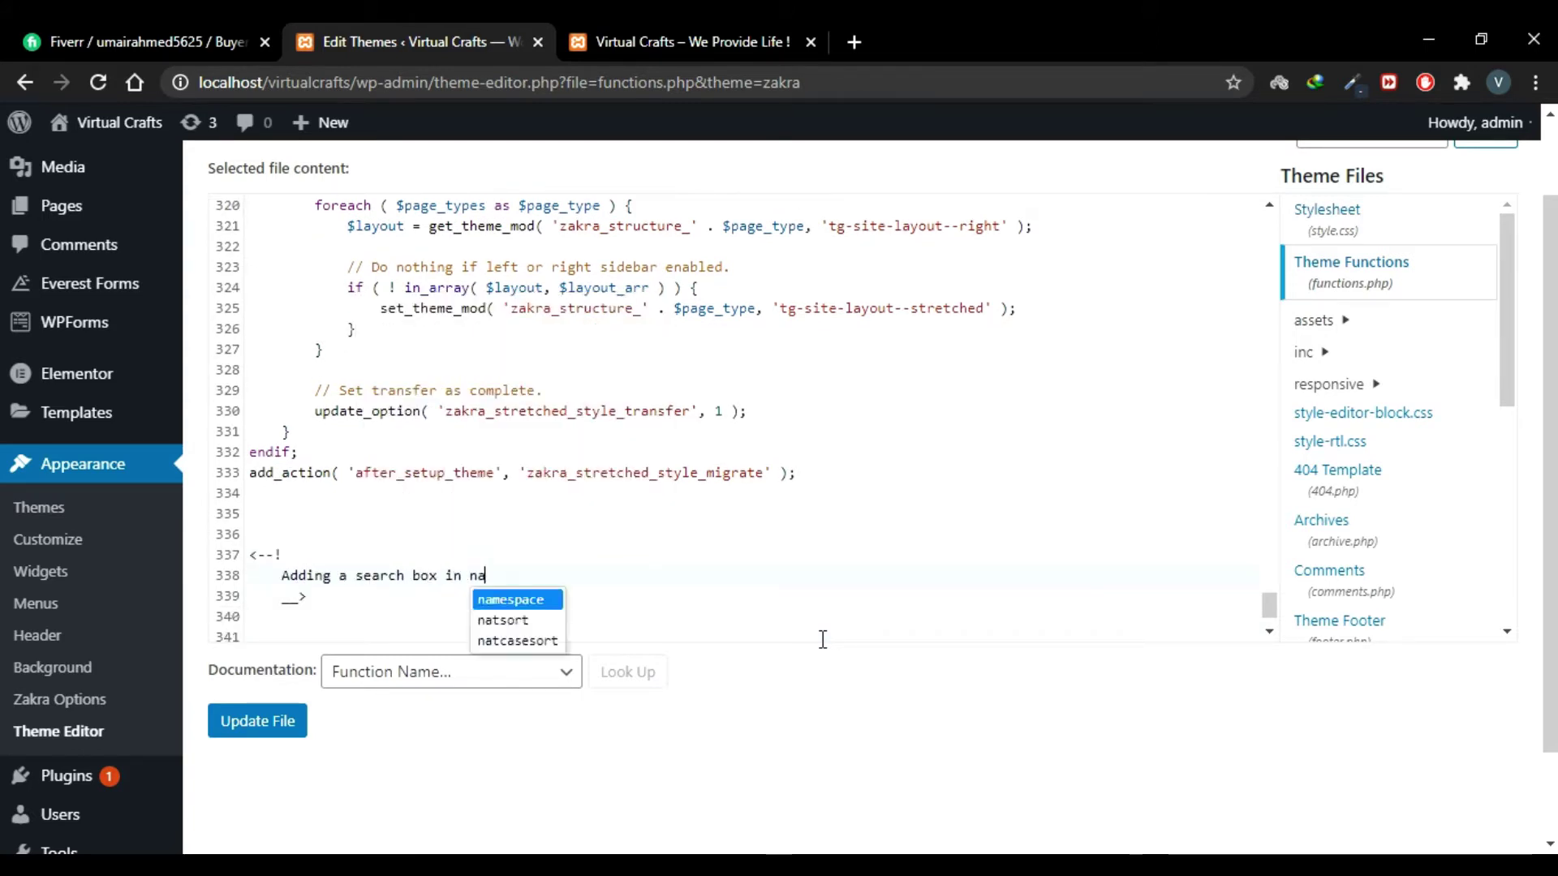
scroll(487, 568, down, 1)
click(280, 523)
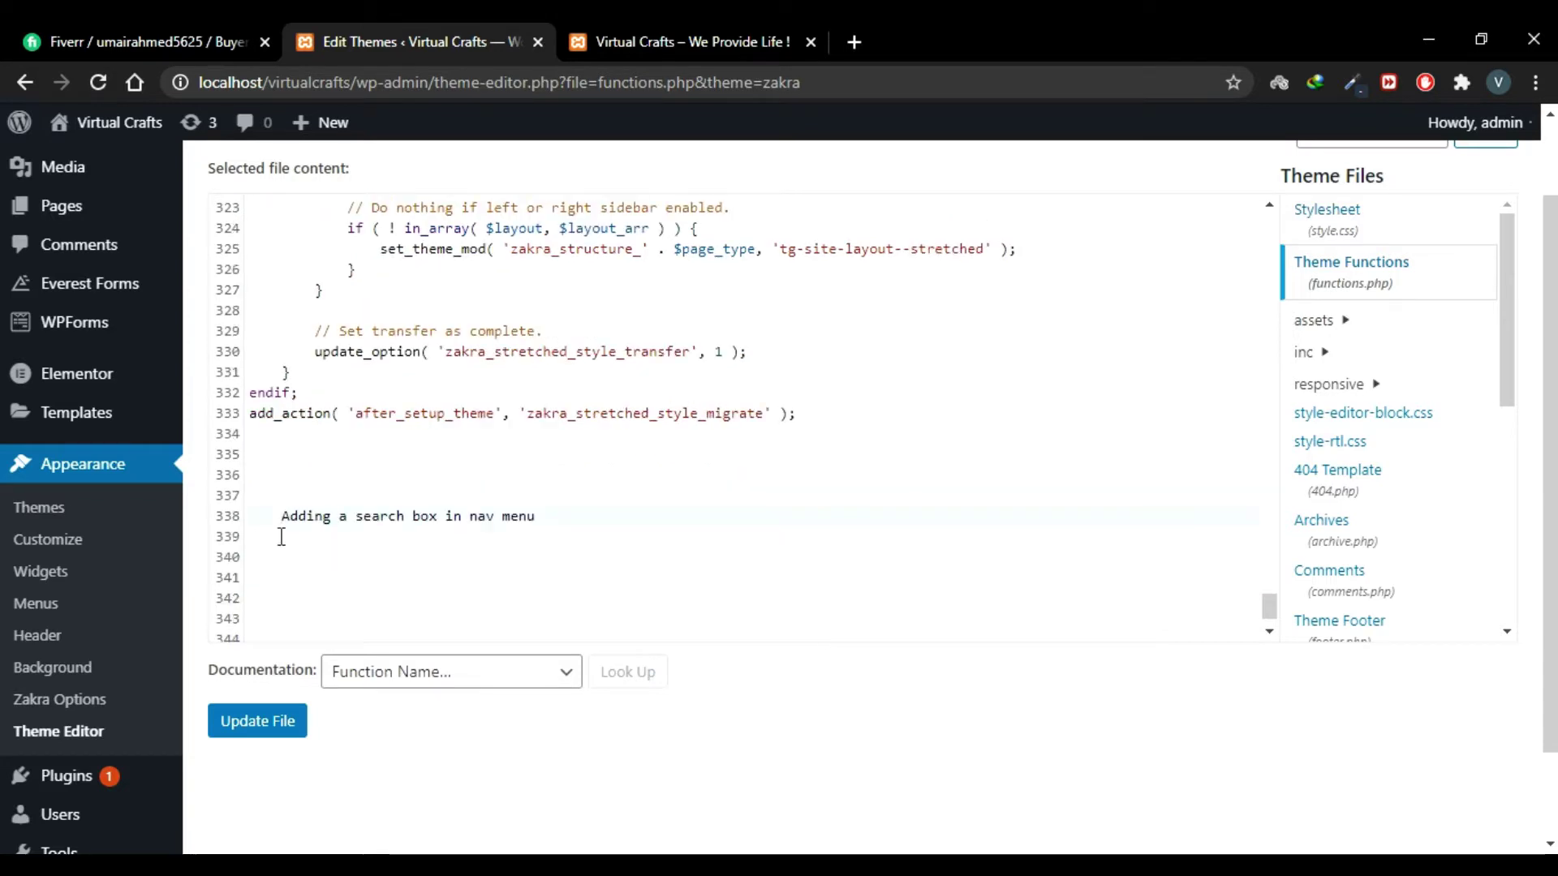
text(//)
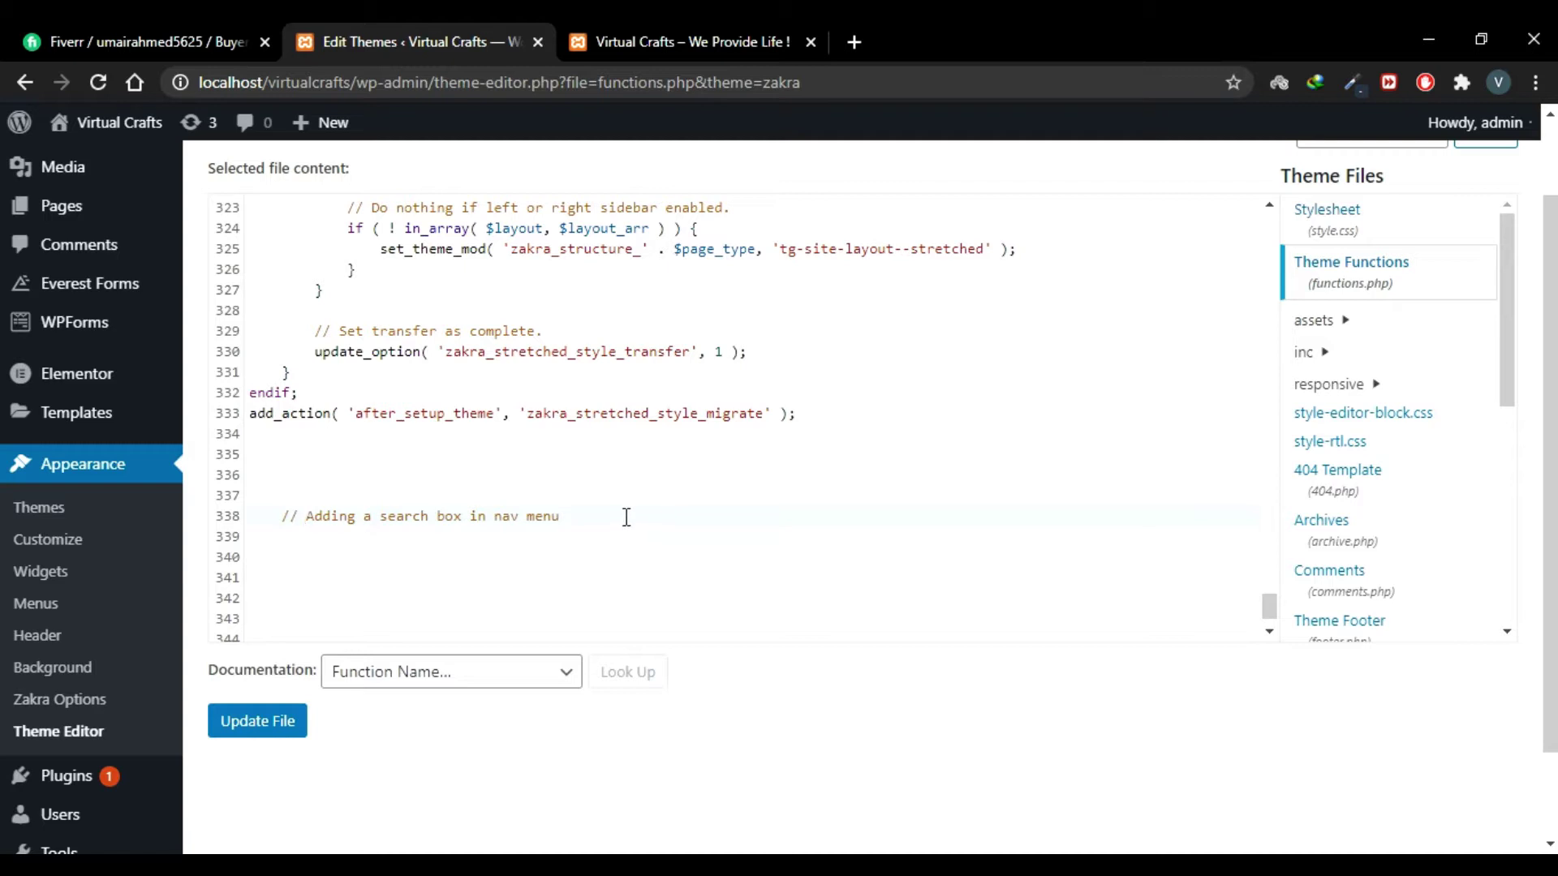
key(Return)
key(Return)
scroll(627, 517, down, 2)
Step: Add add_filter('wp_nav_menu_items','add_search_box',10,2); and start add_search_box($items,$args) with ob_start();
key(Return)
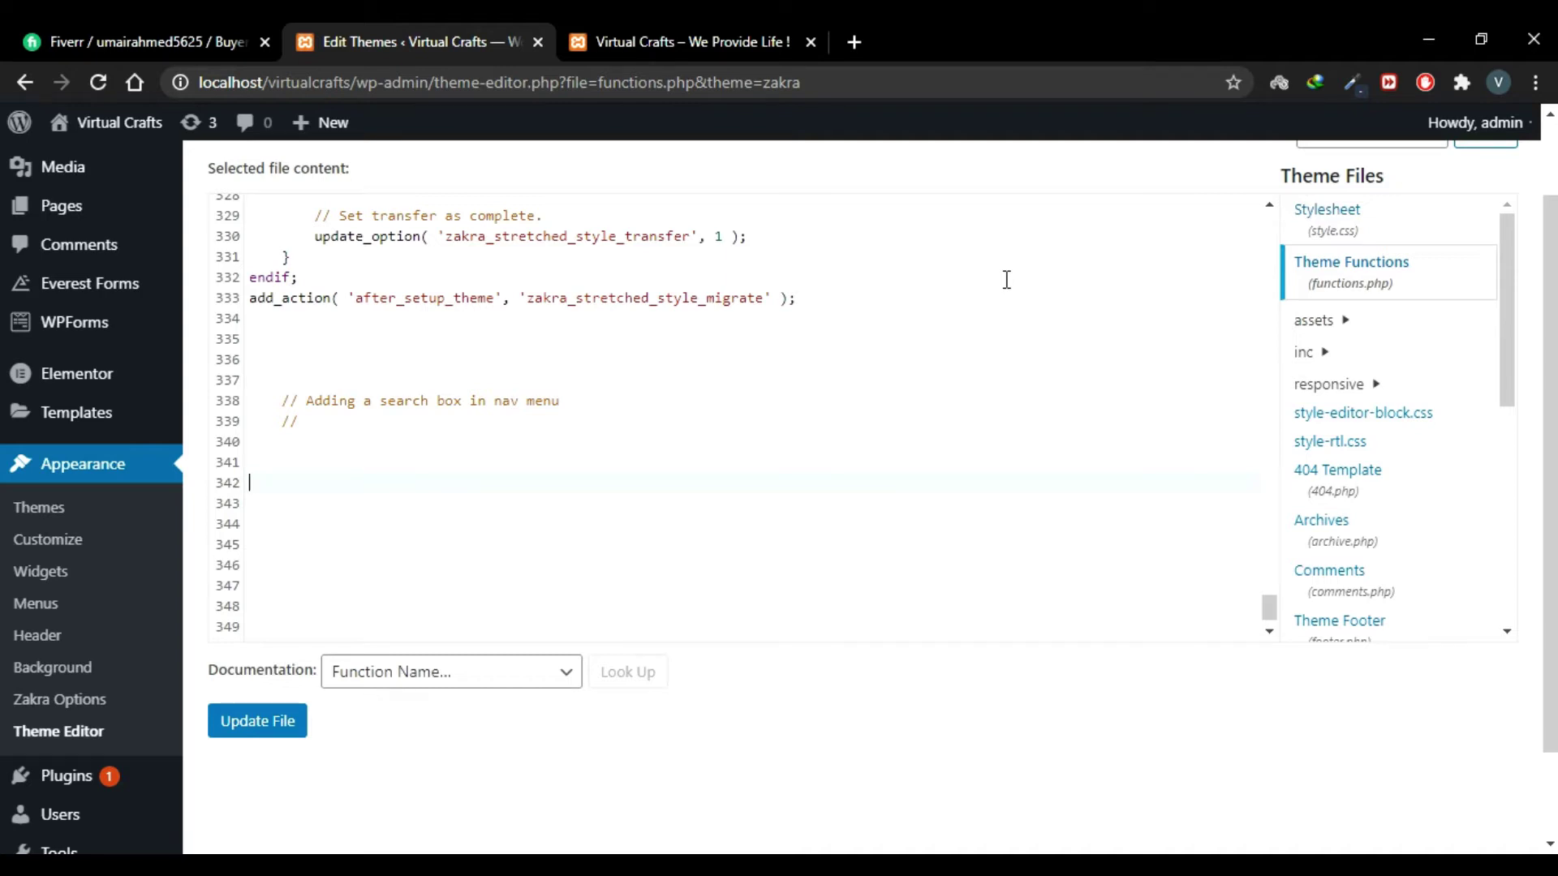
text(add_filter ()
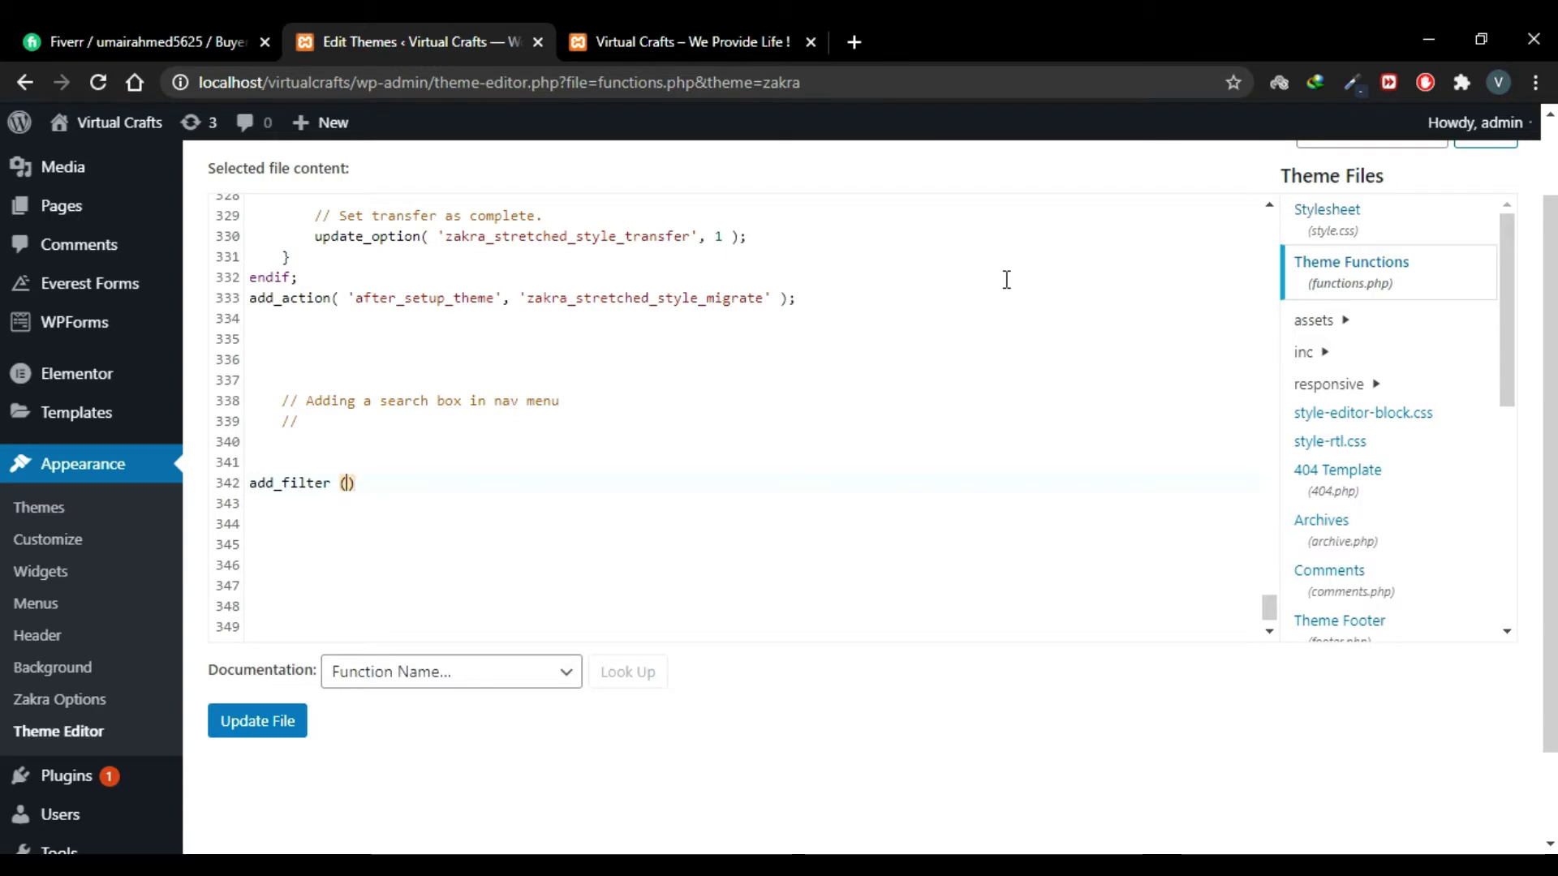
text('wp_nav_menu_items)
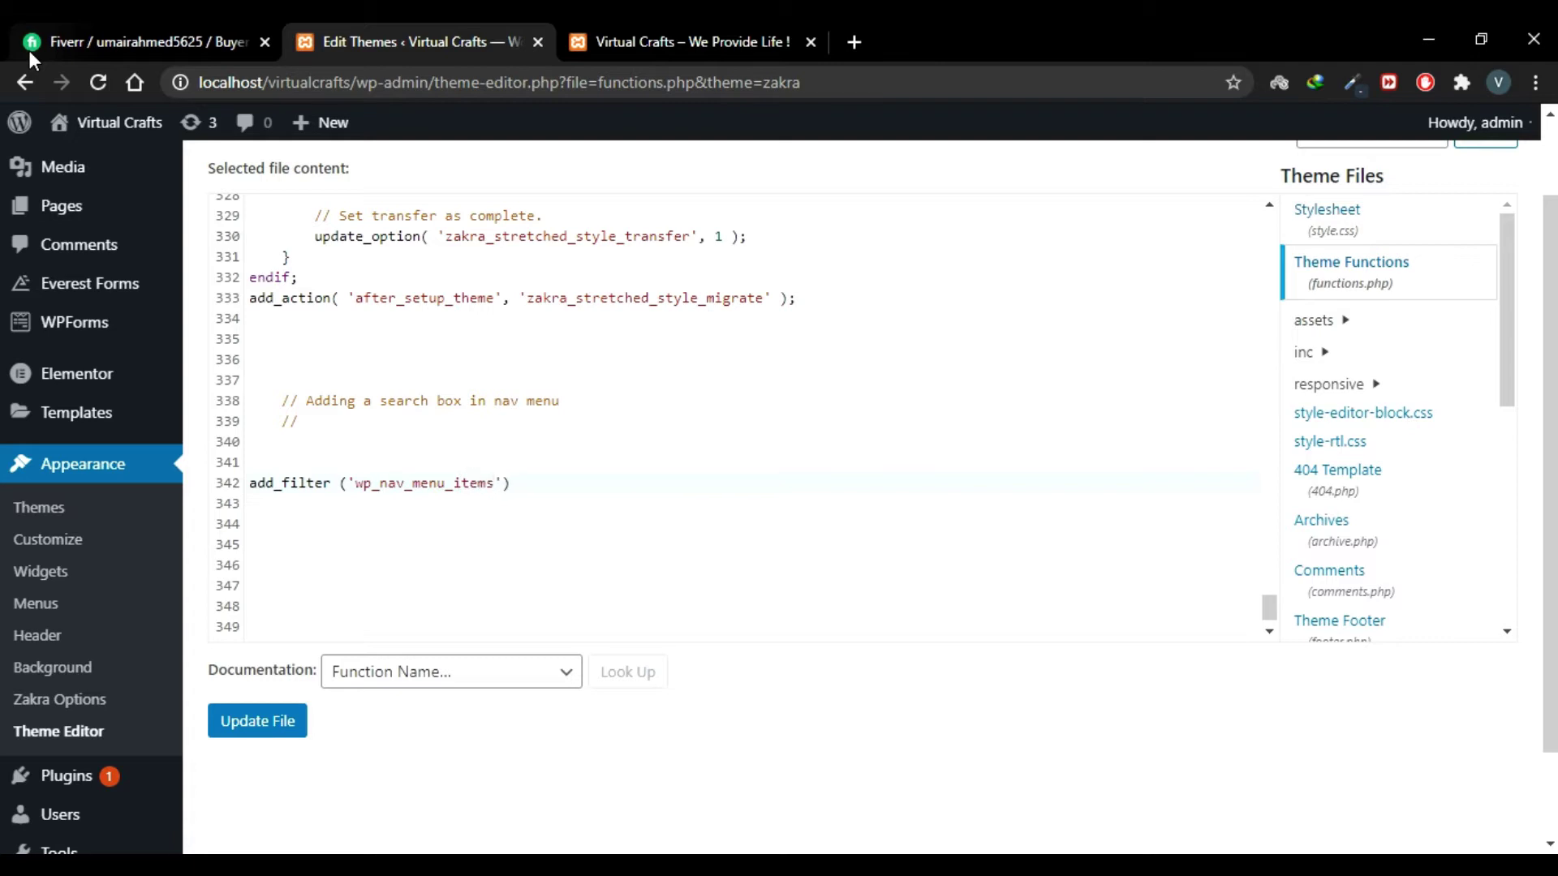
key(Right)
text(,'add_search_box)
key(Right)
text(,10,2)
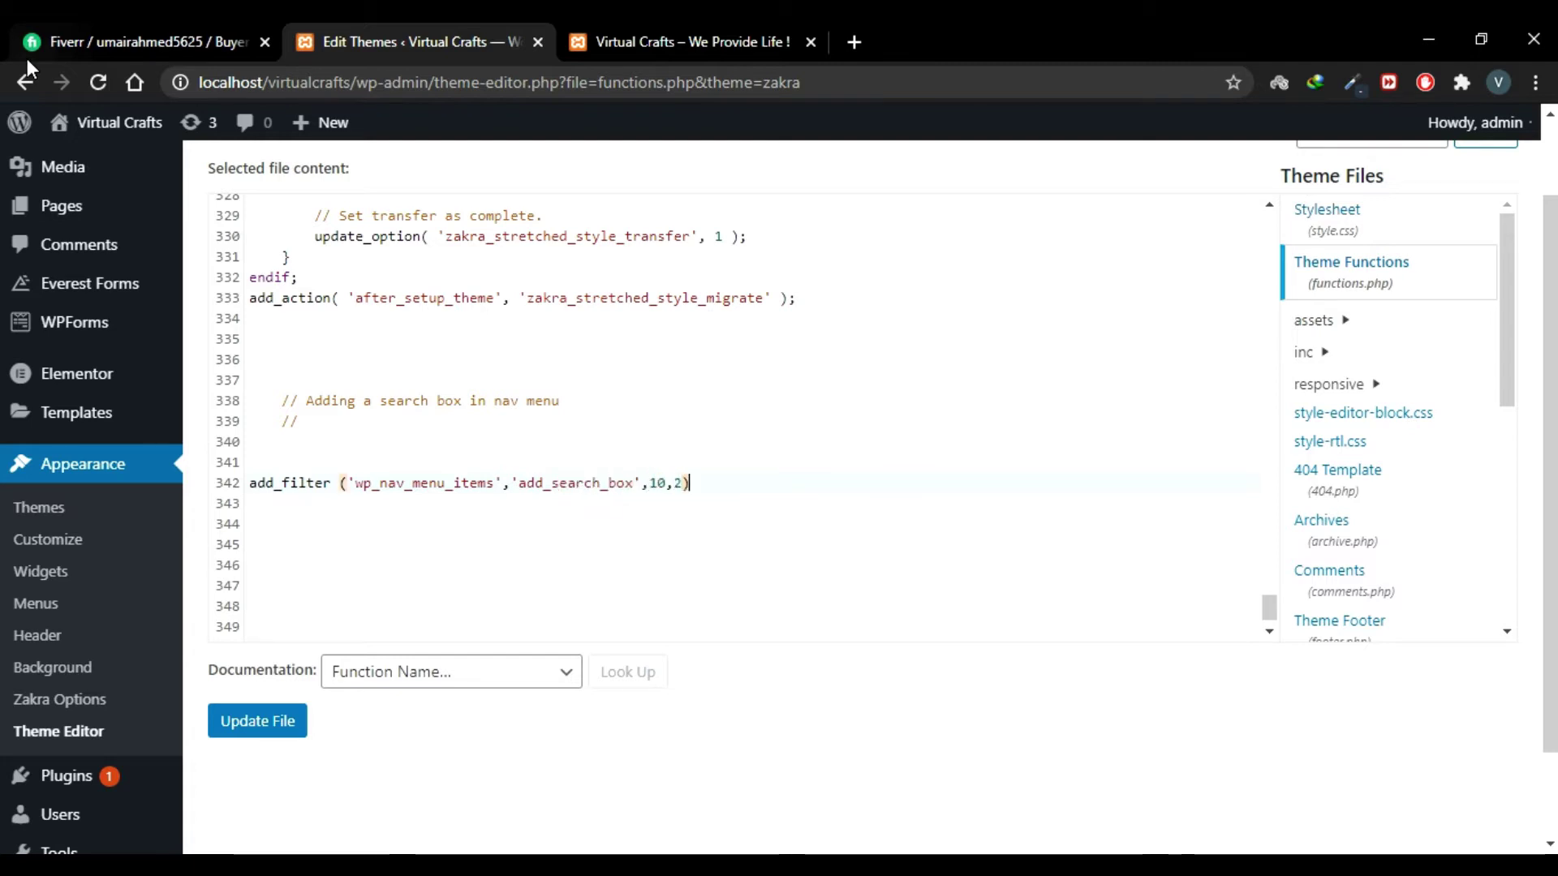
key(Right)
text(;)
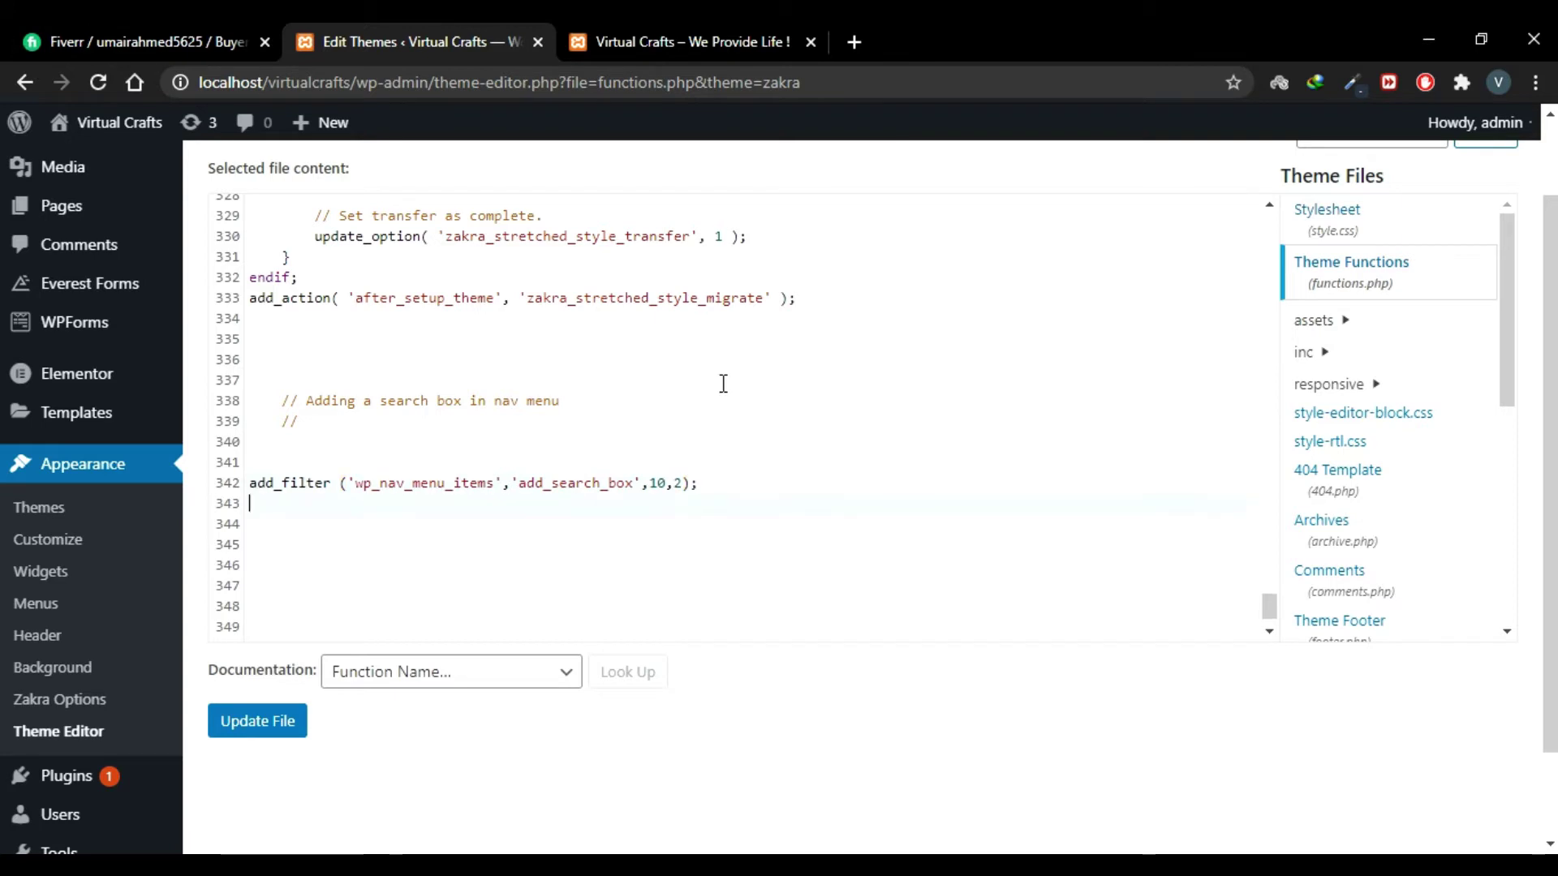
text(function )
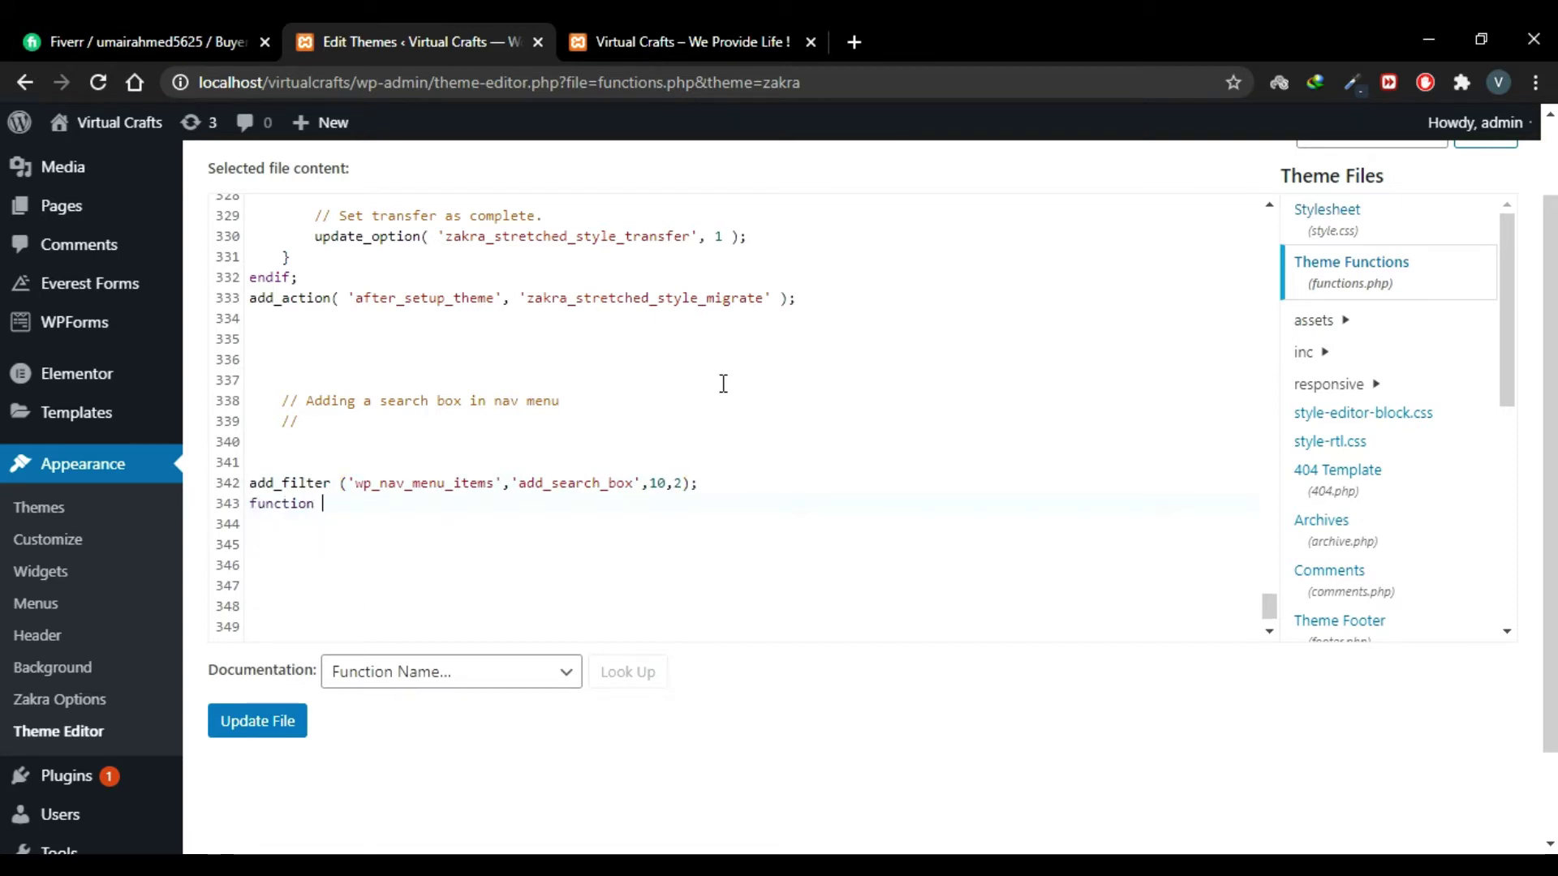
text(add_search_box)
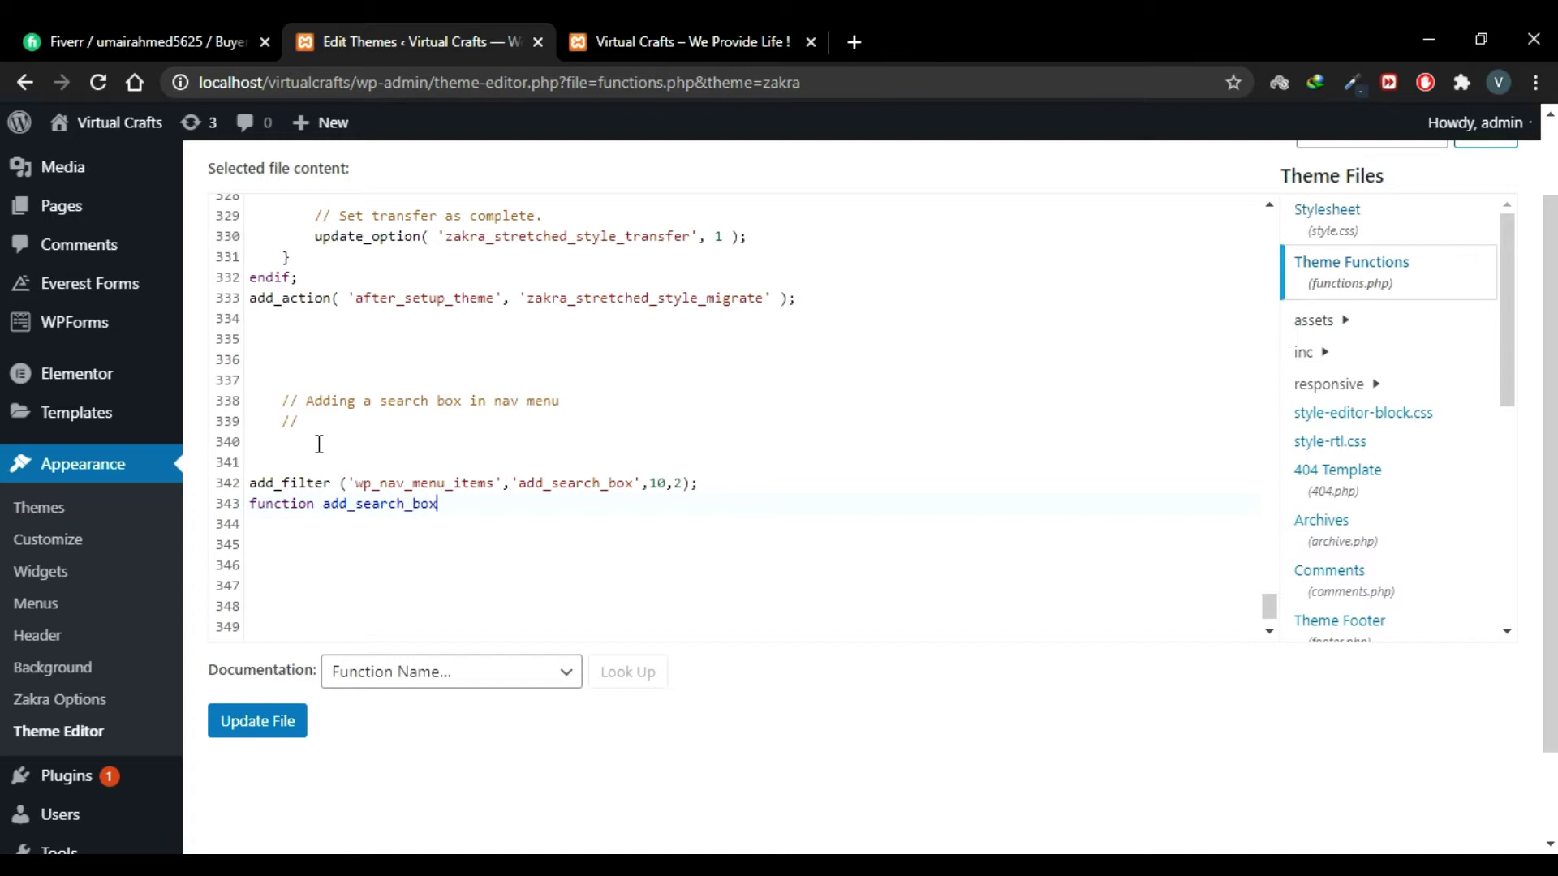
text(($items,$args)
text({)
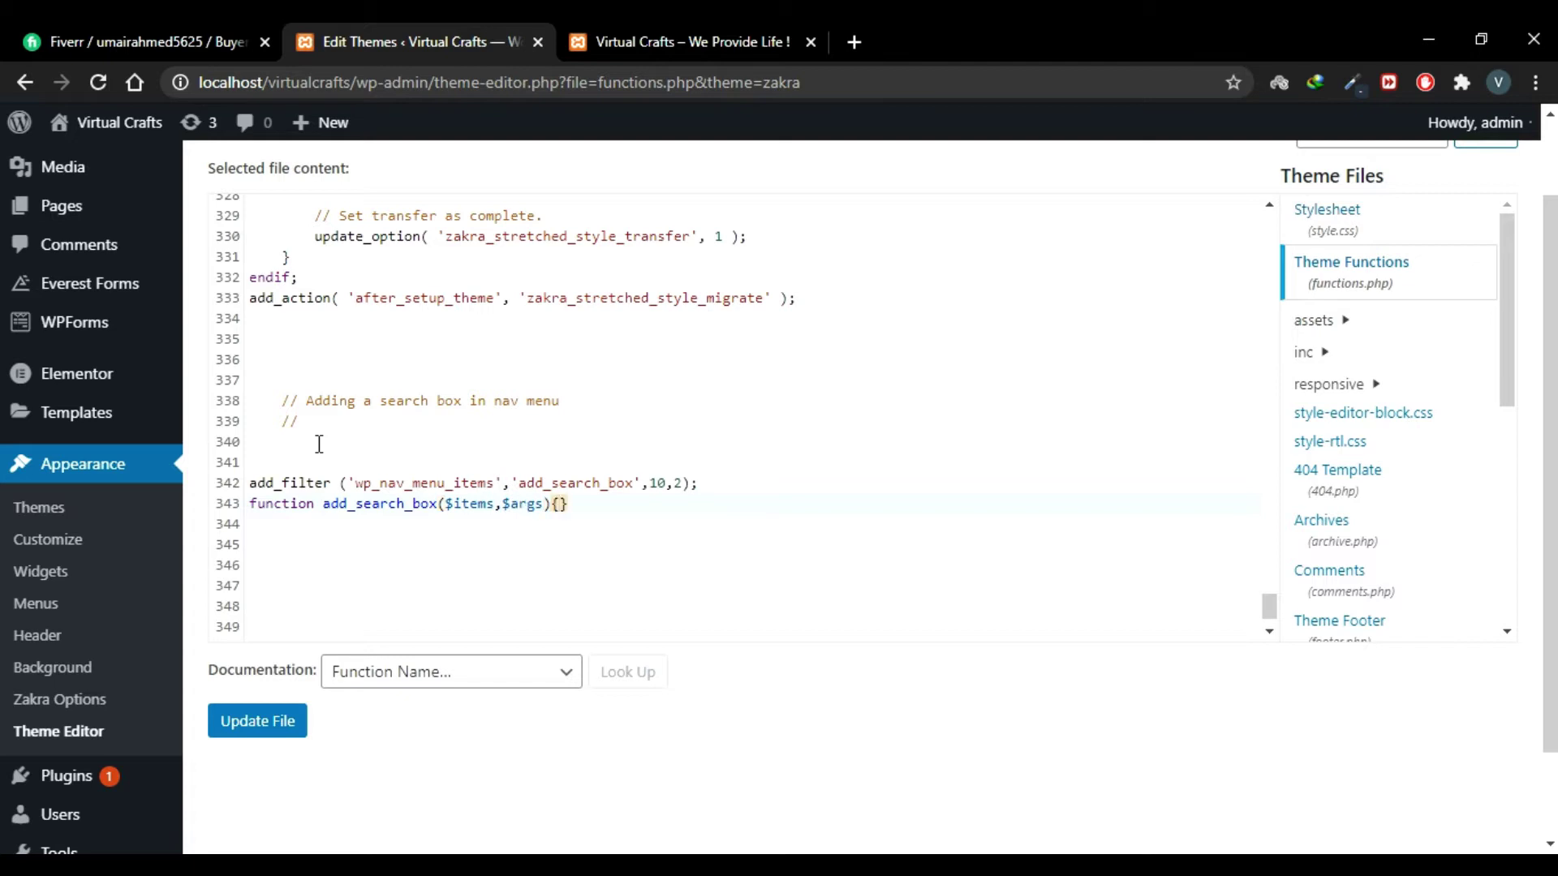
key(Return)
key(Return)
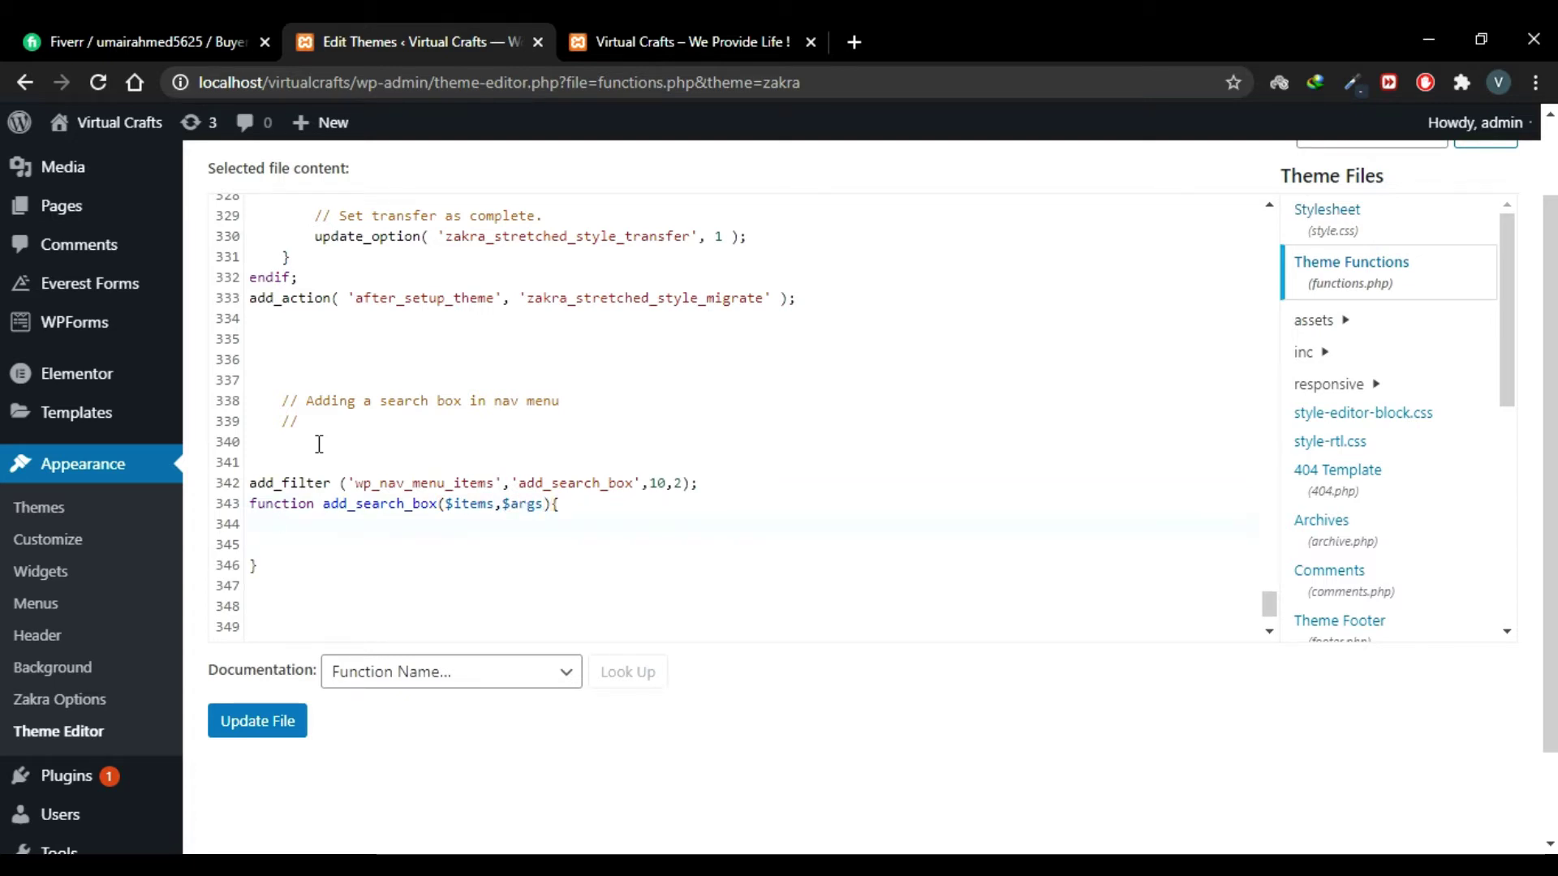
text(ob_start)
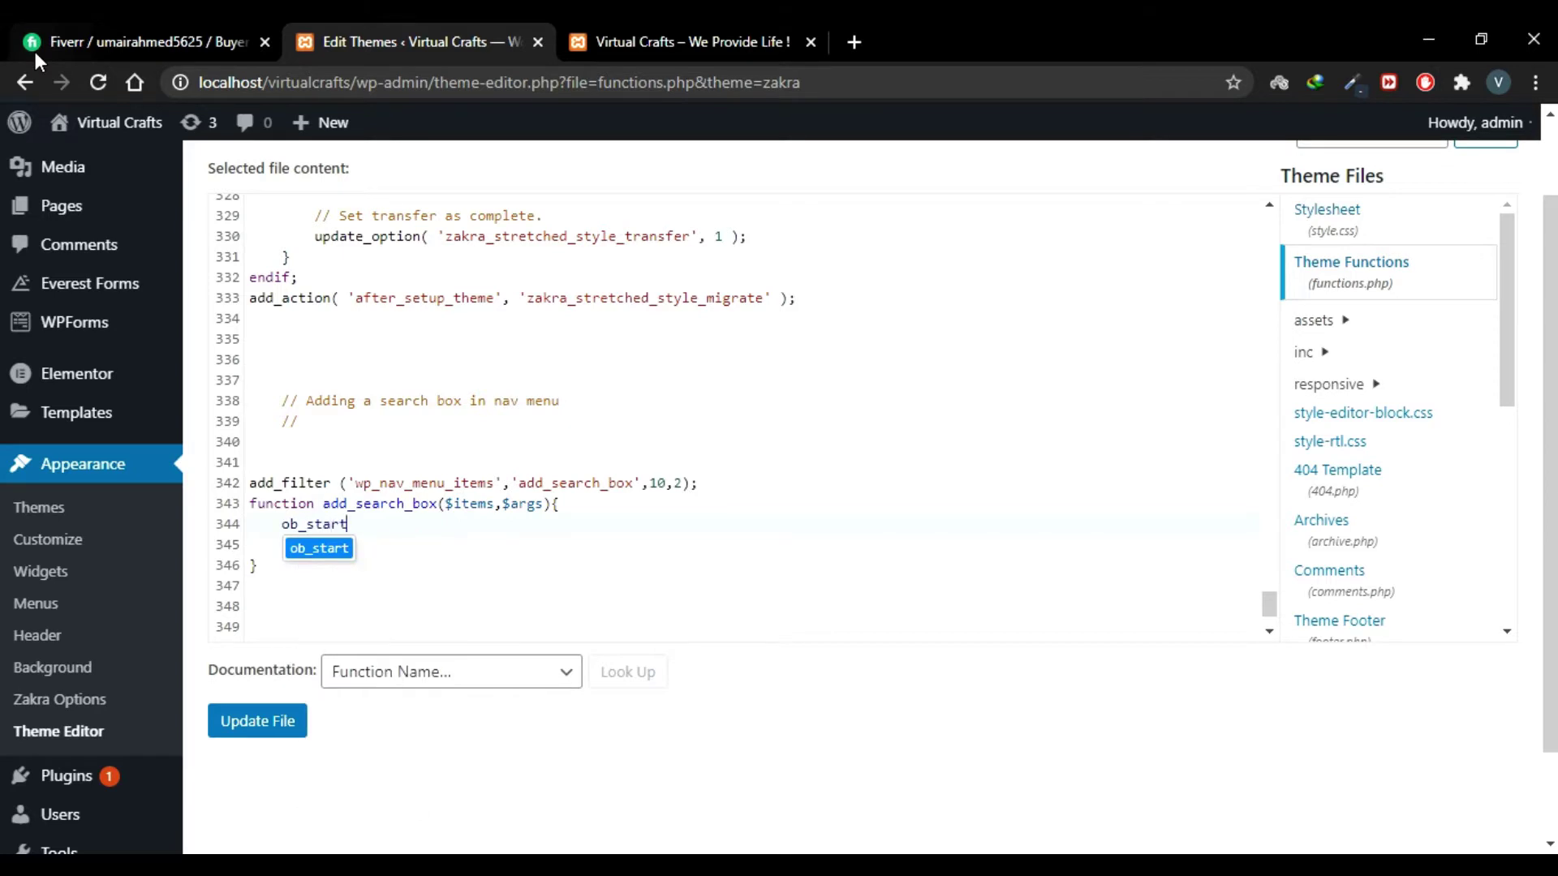
text(();)
Step: Add get_search_form();, $searchform = ob_get_contents(); and ob_end_clean(); to the function
key(Return)
text(g)
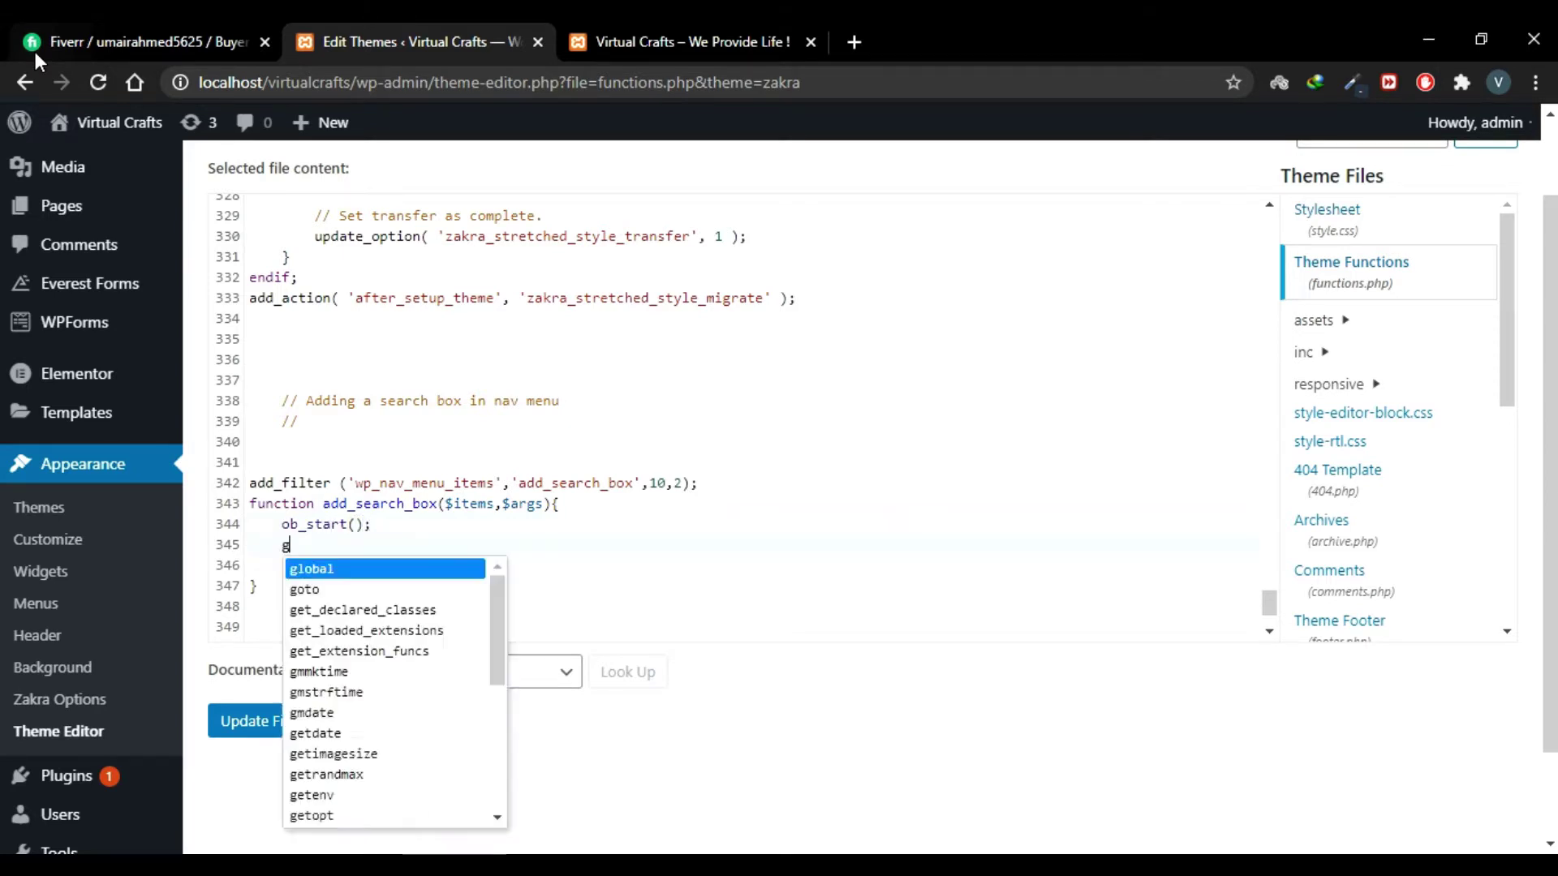
text(et_sea)
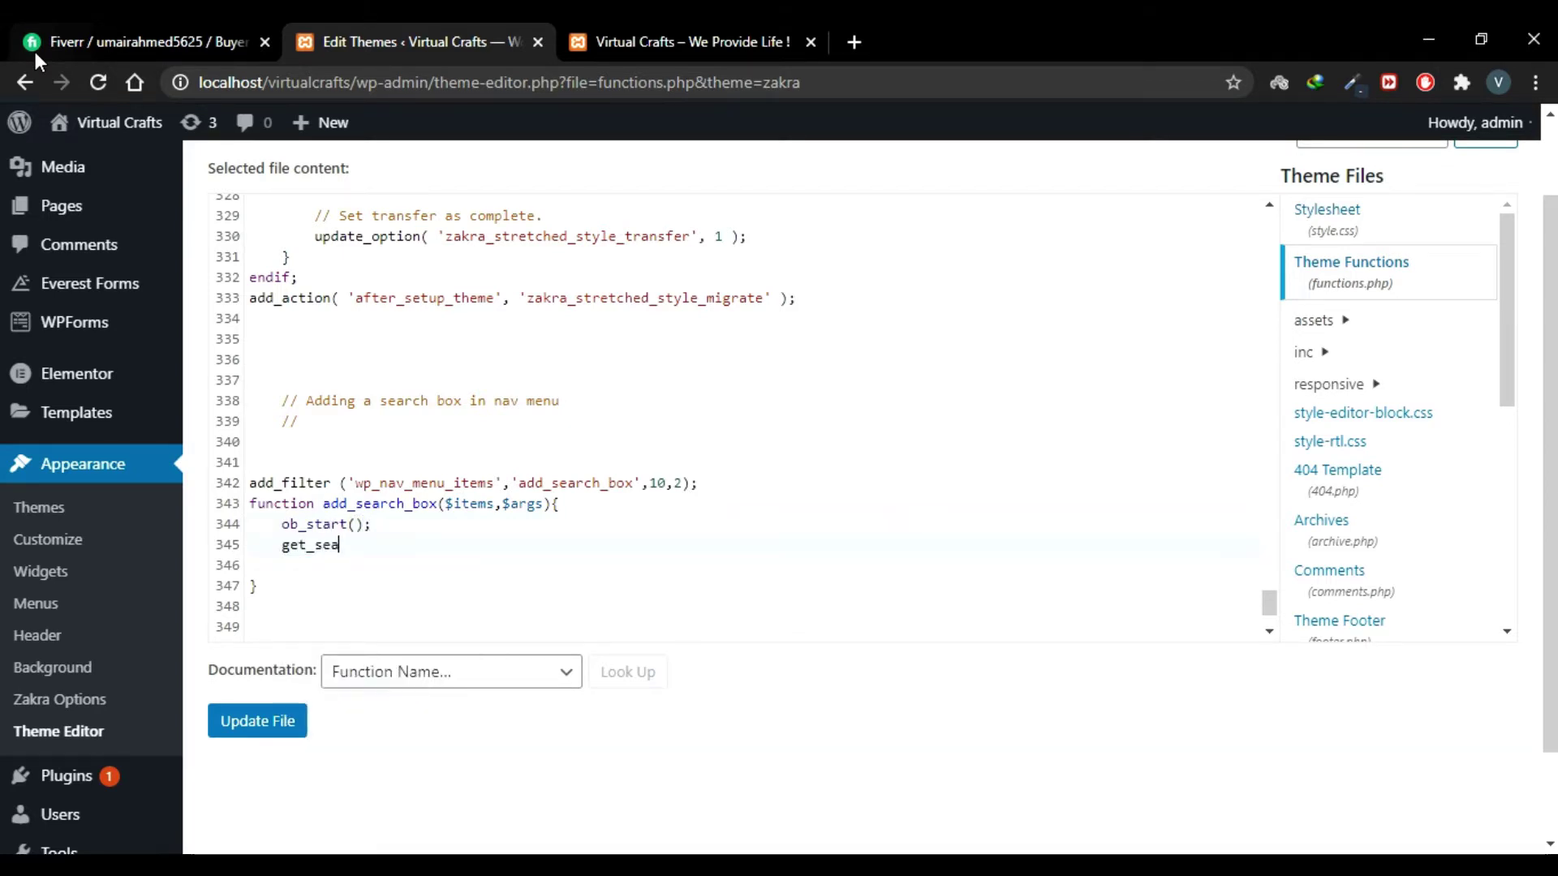
text(rch_form())
key(End)
text(;)
key(Return)
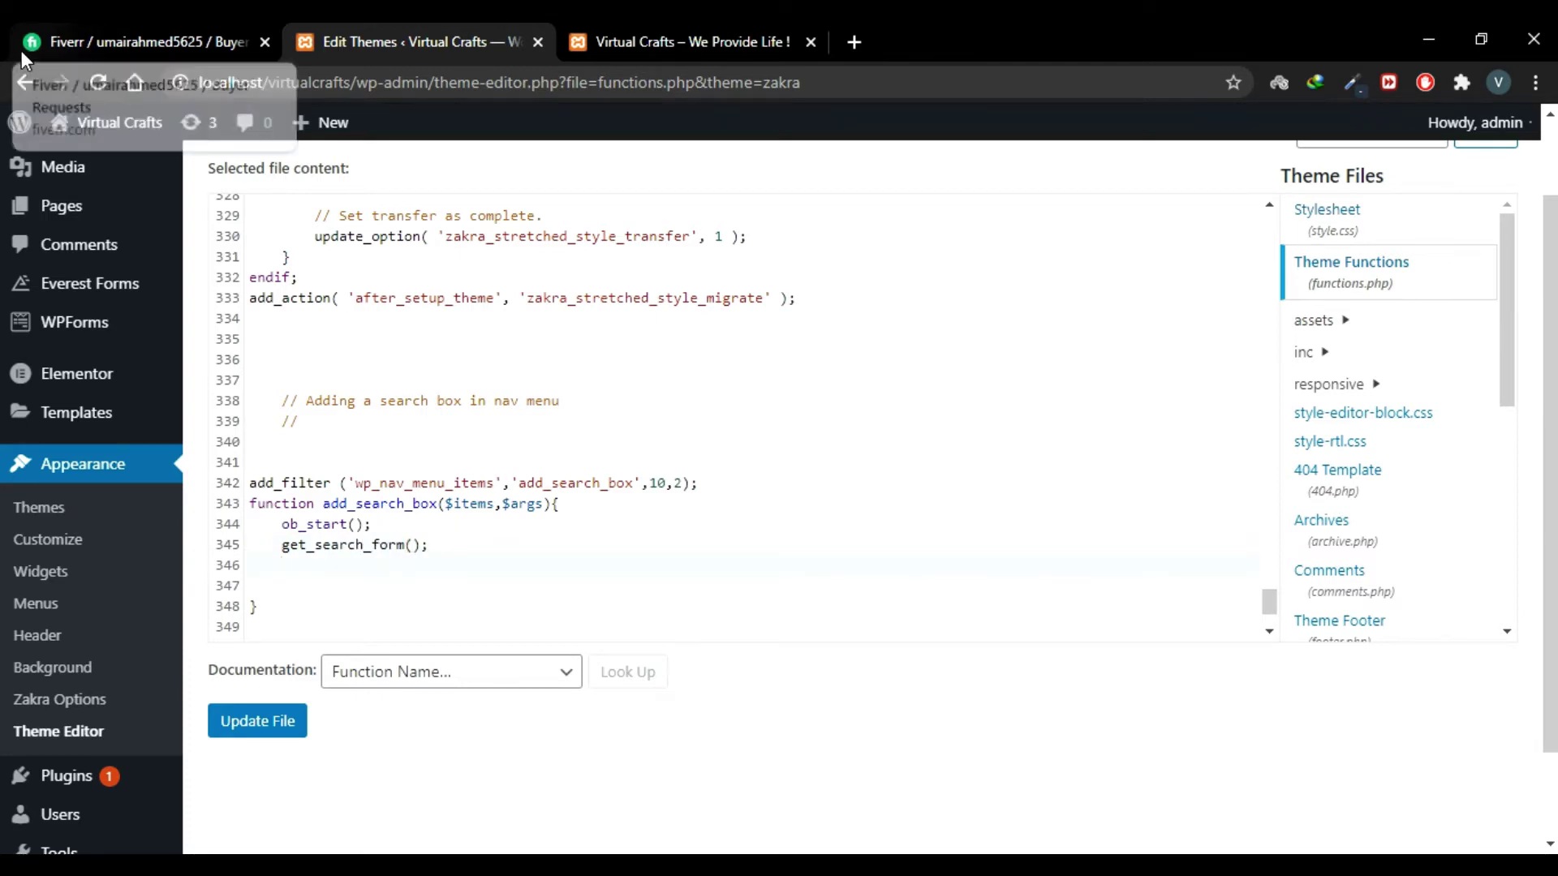
text($se)
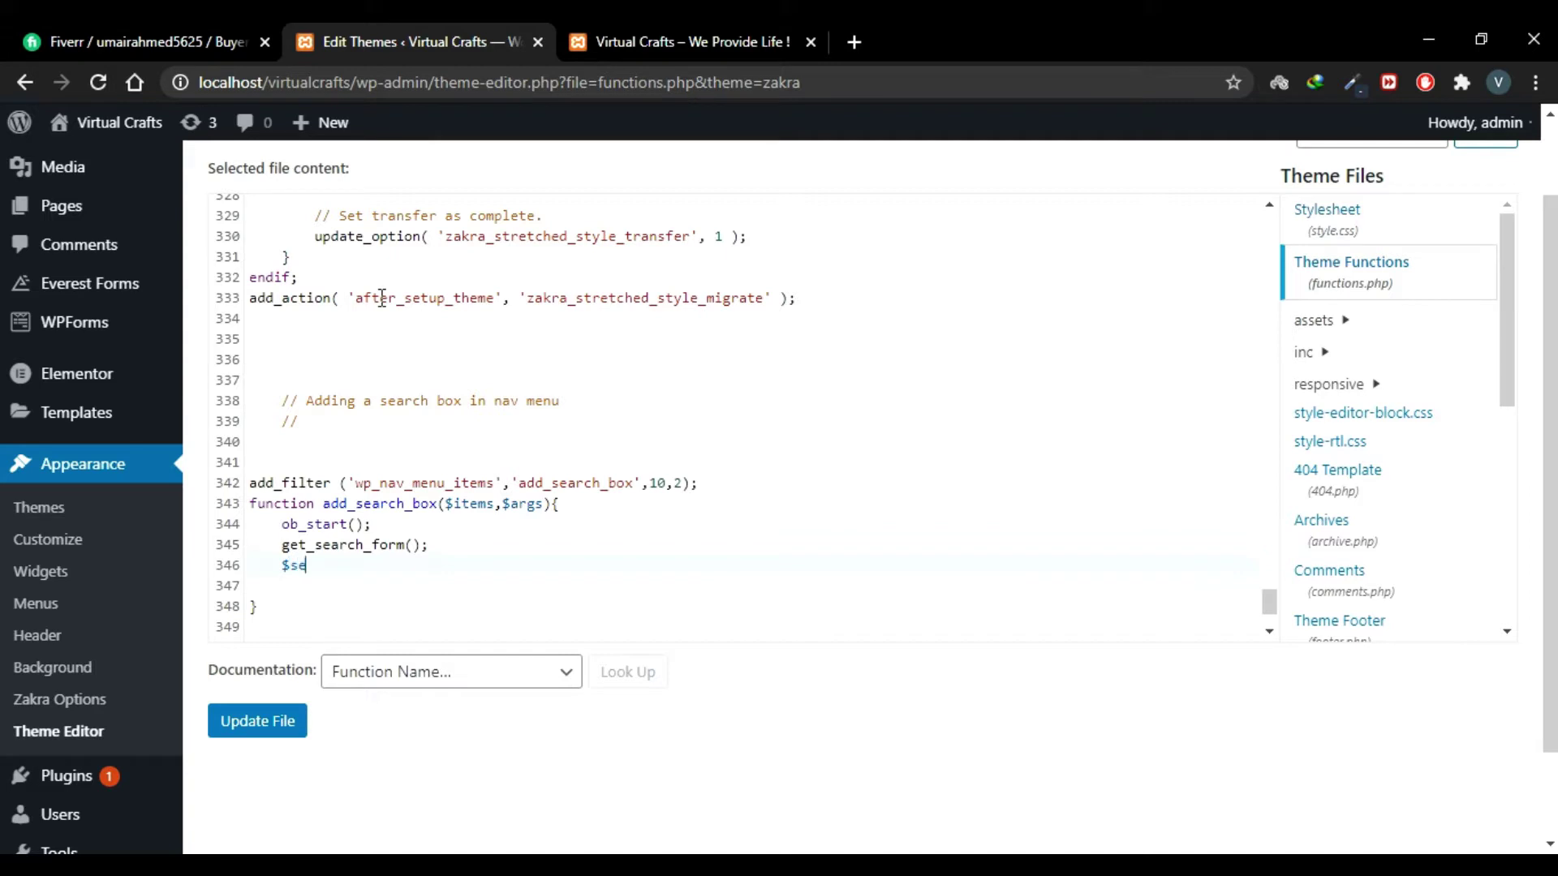
text(arch_form = ob)
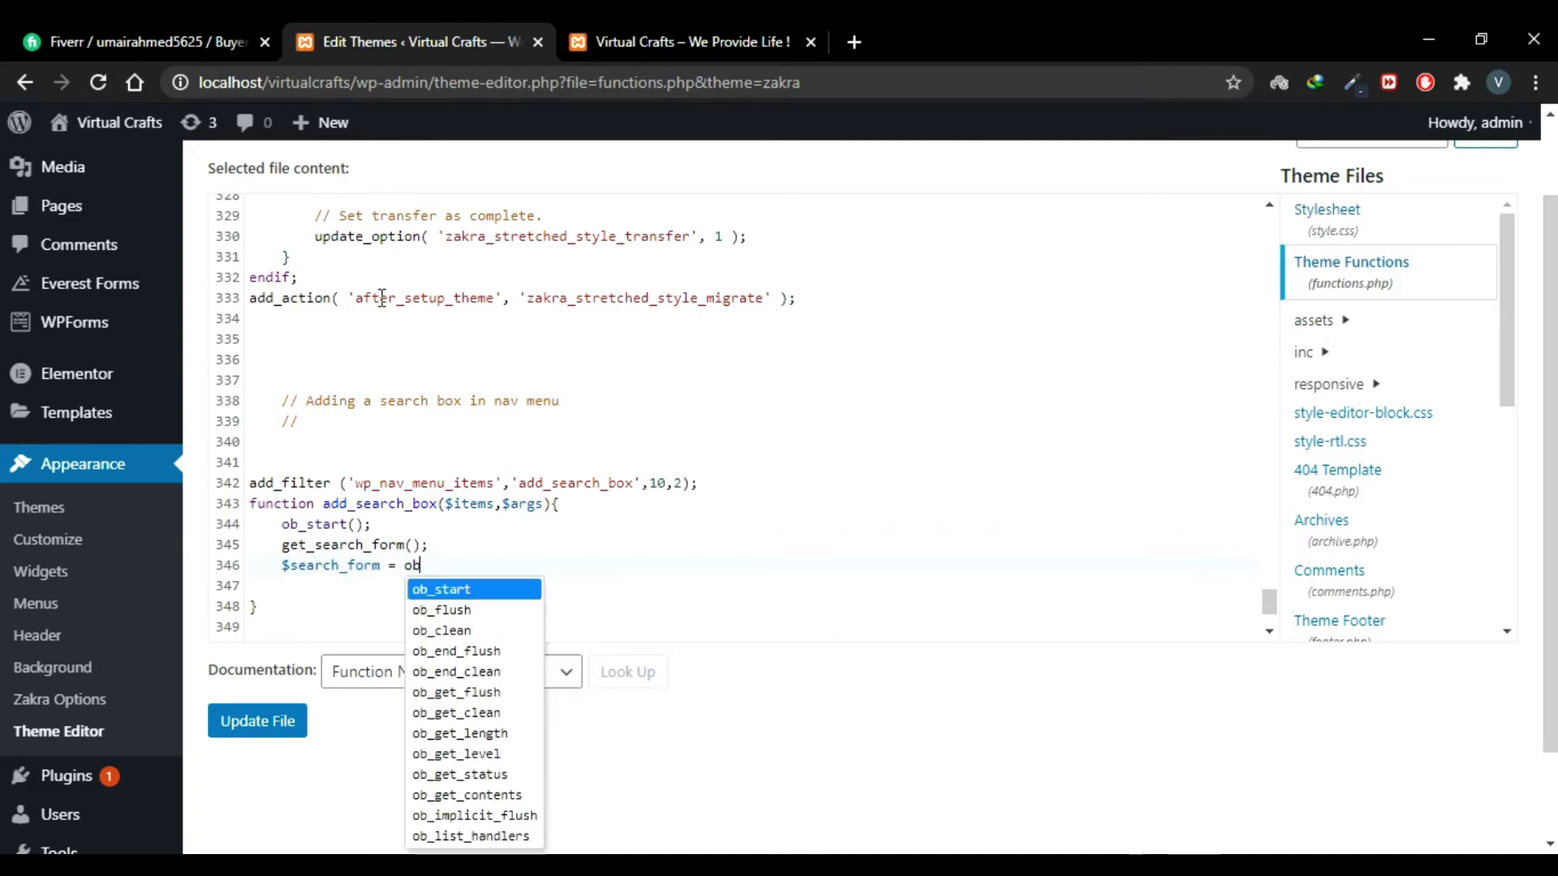
text(_get_conte)
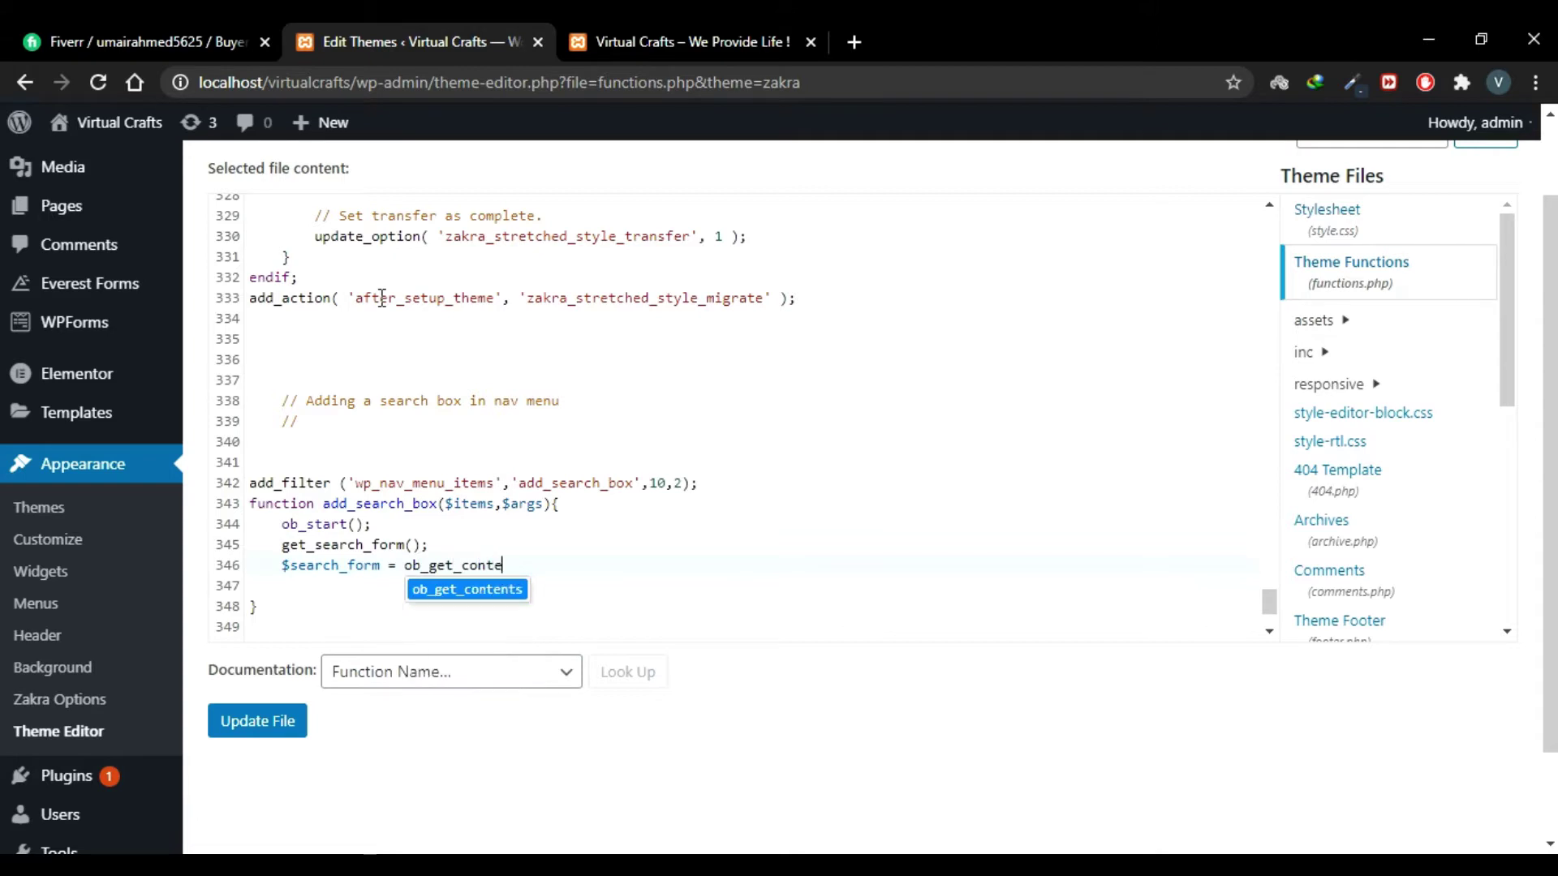
text(nts();)
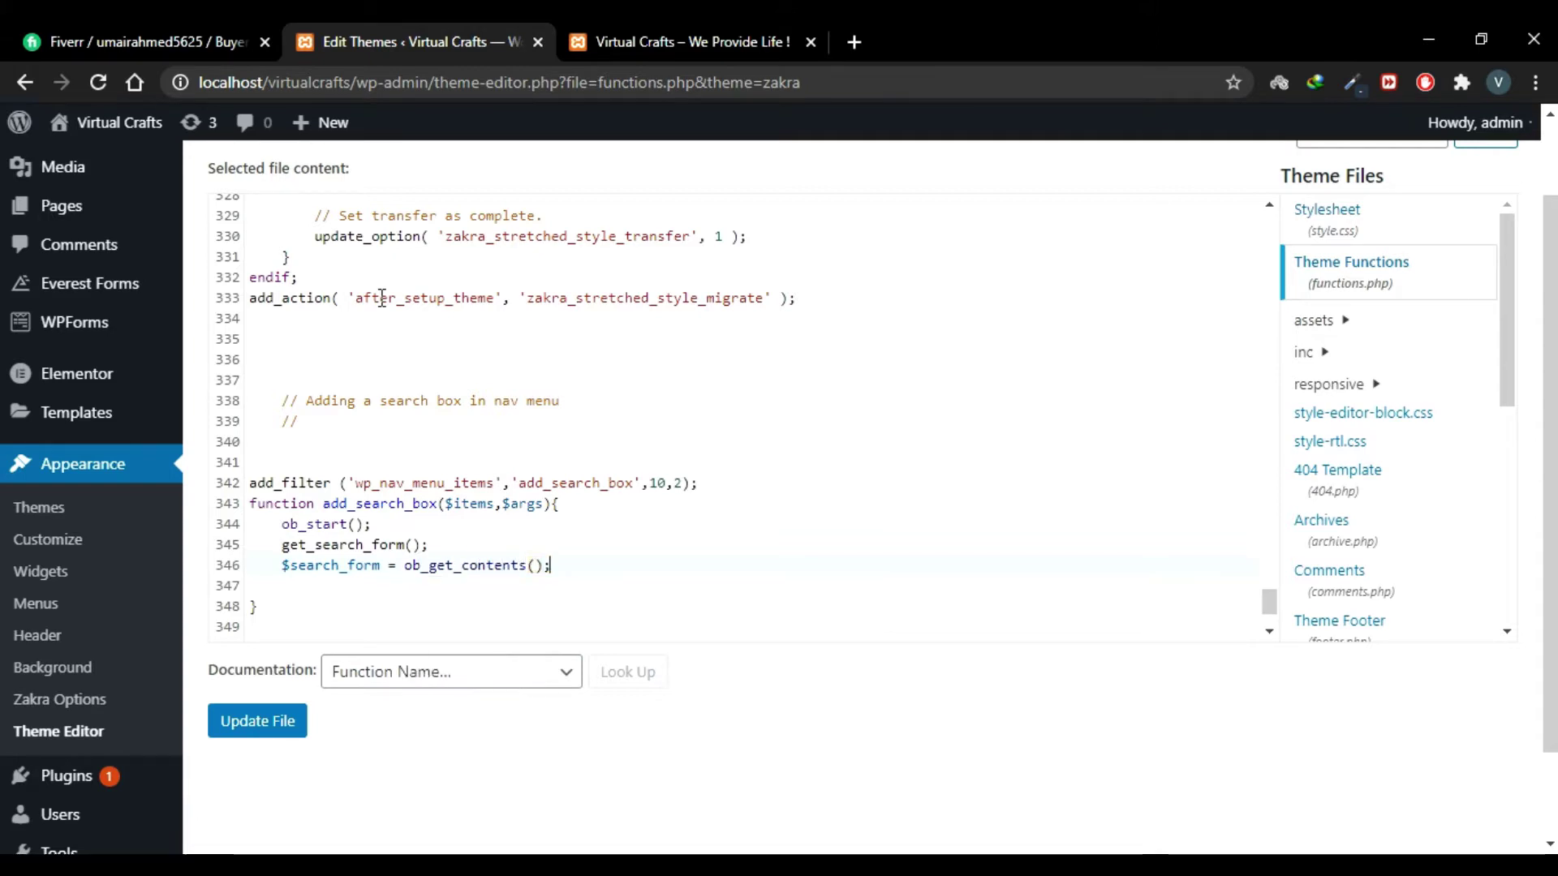
key(Return)
click(377, 568)
key(Delete)
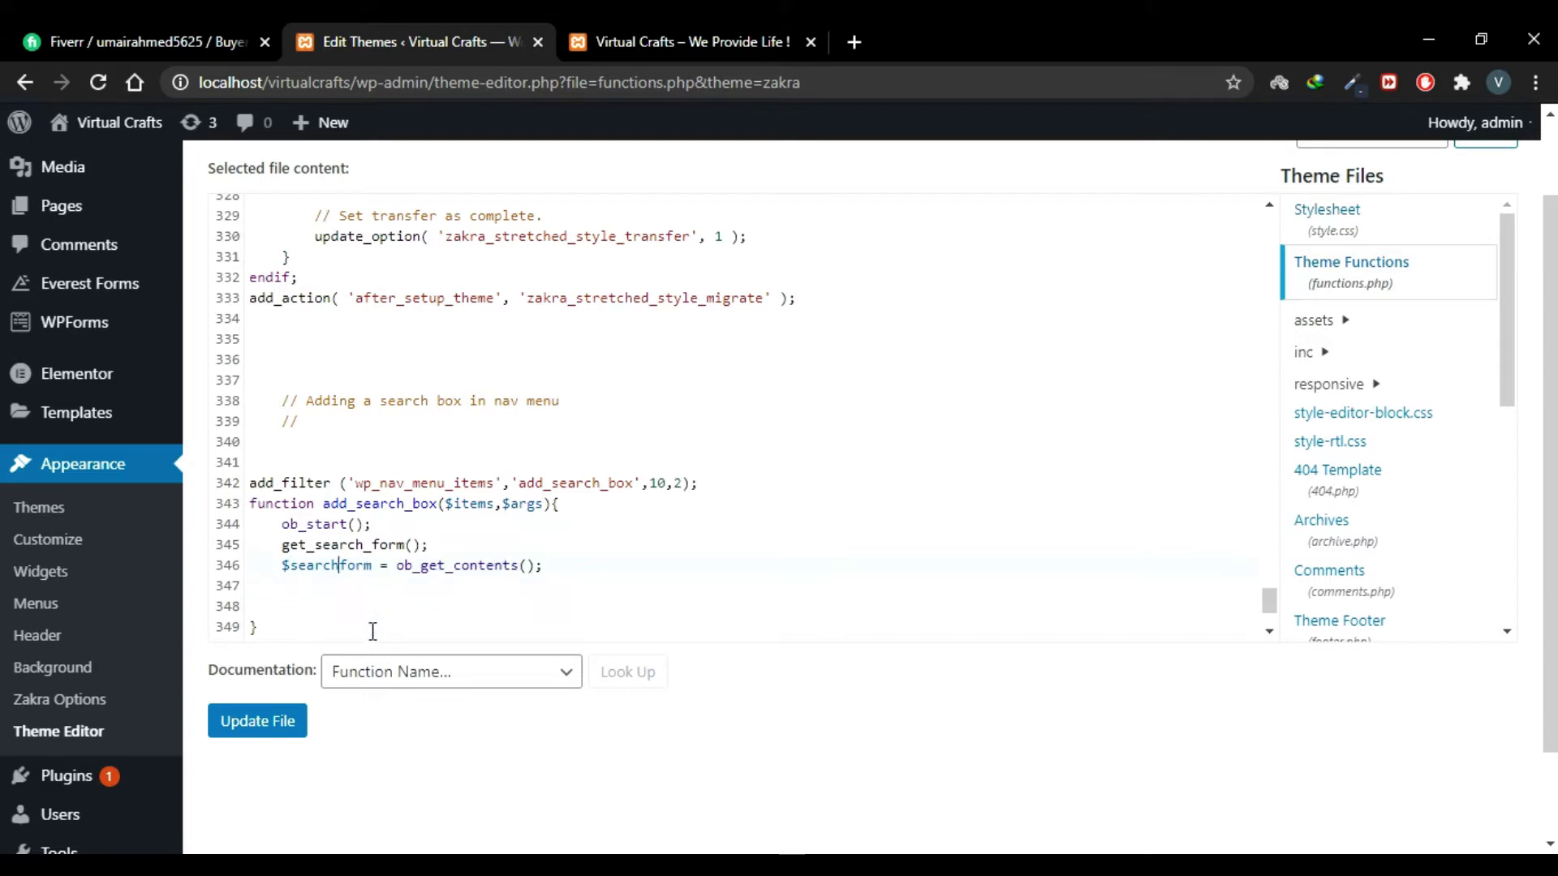
text(ob_end)
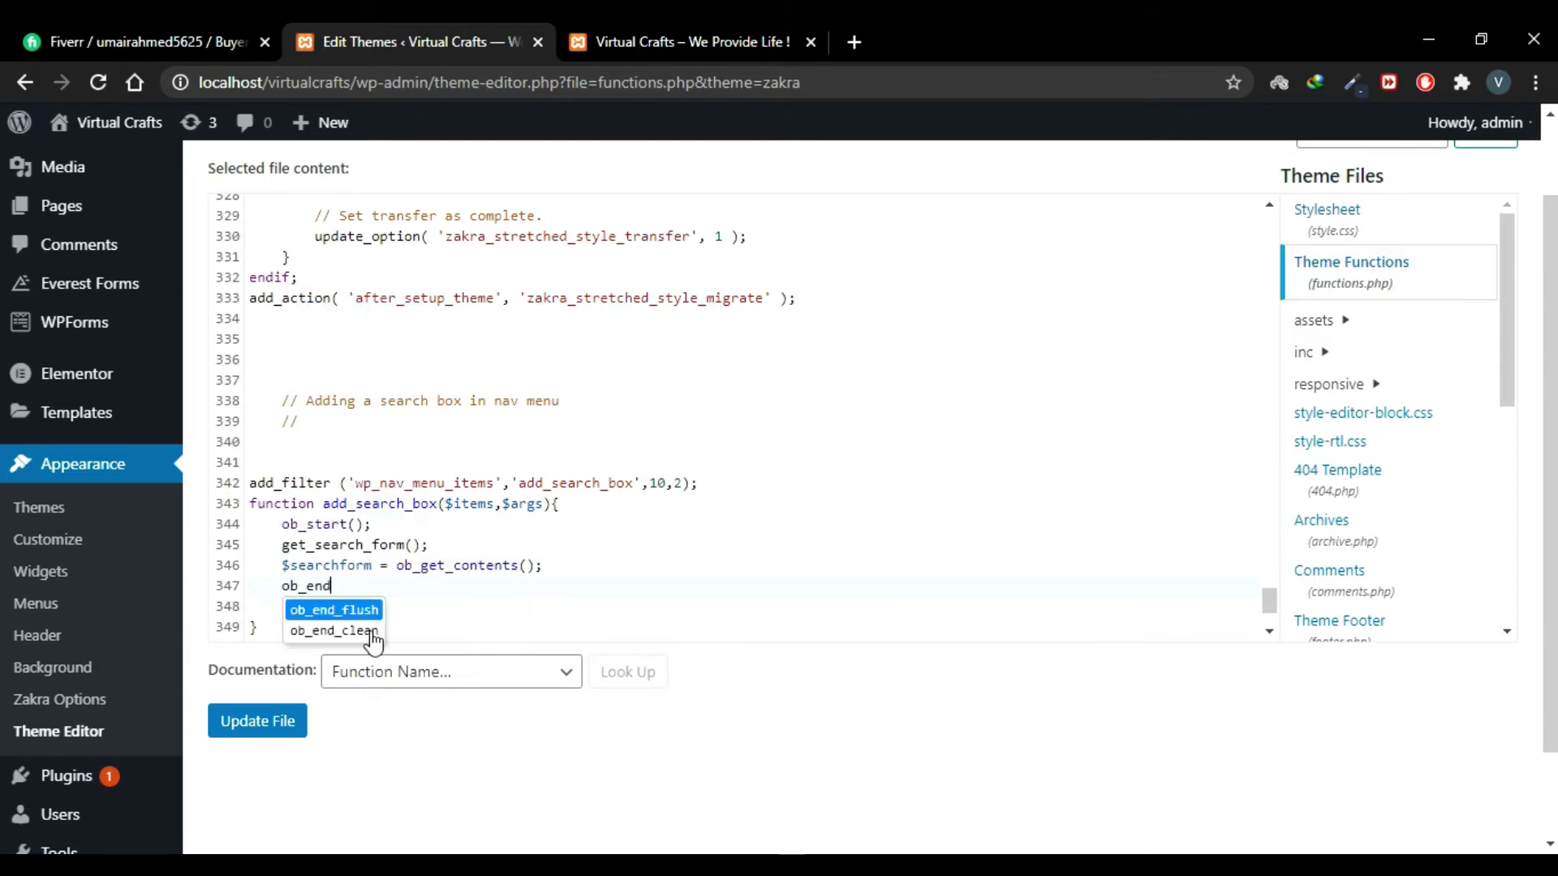
text(_clean();)
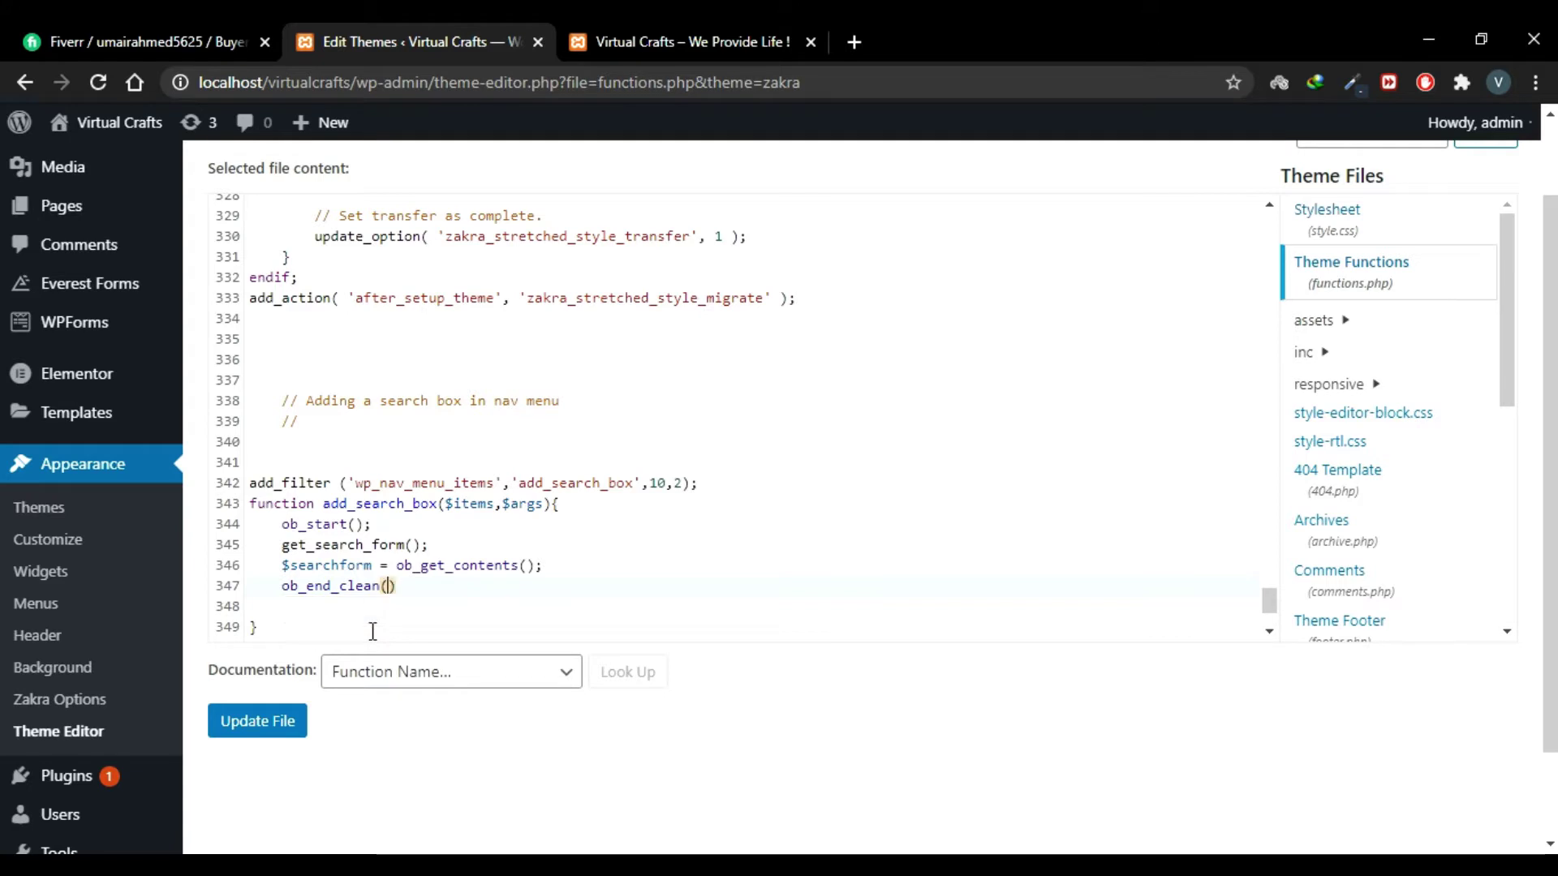
key(Return)
Step: Append '<li>' . $searchform . '</li>' to $items and add the return statement
scroll(372, 632, down, 2)
text($items .= )
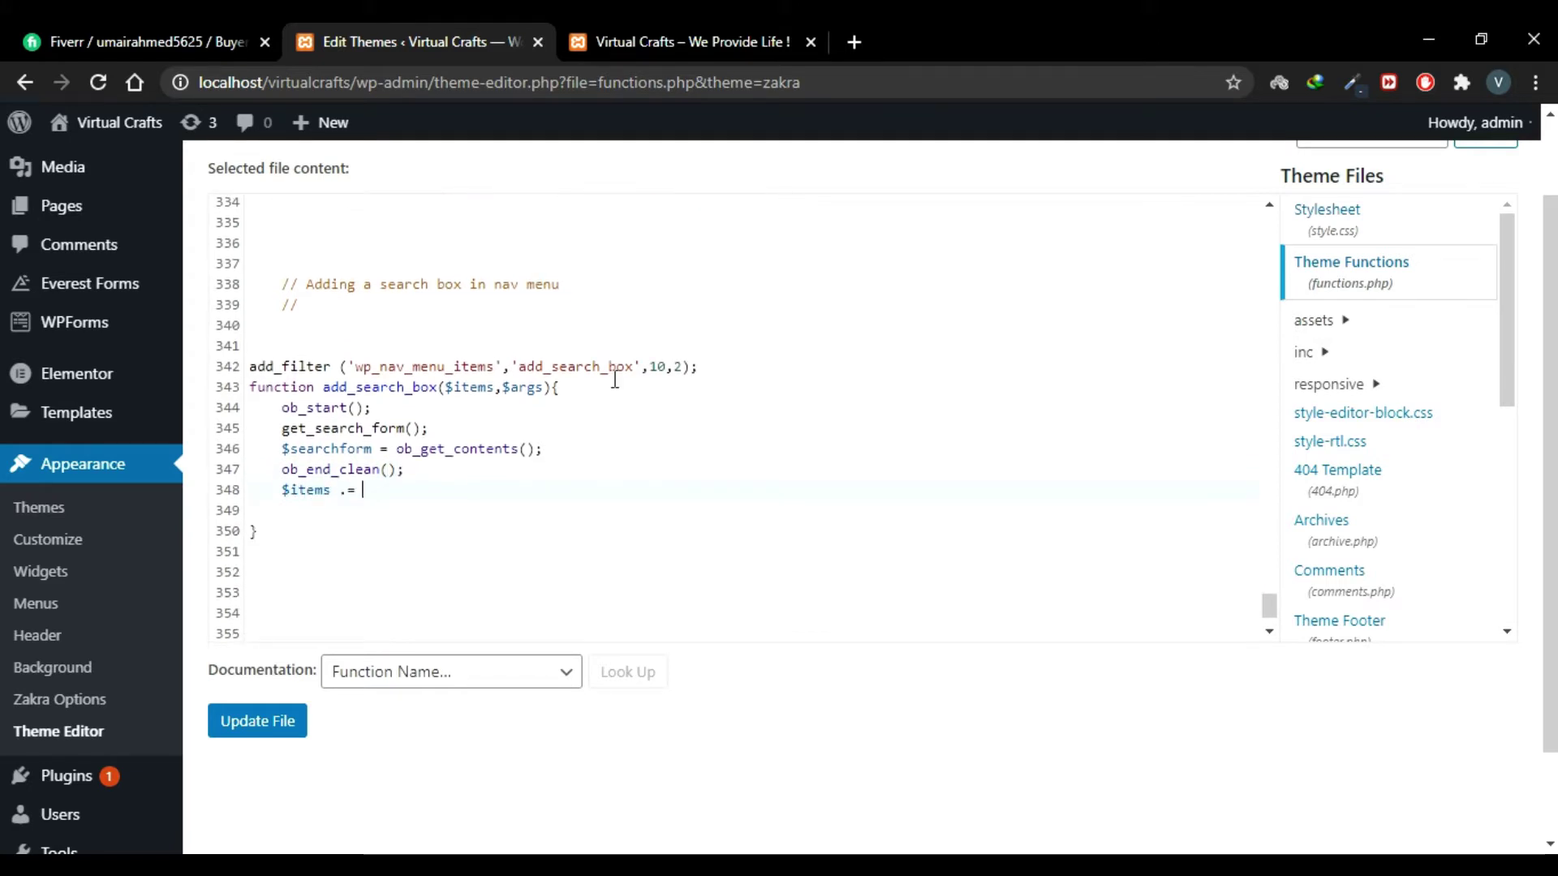
text('<)
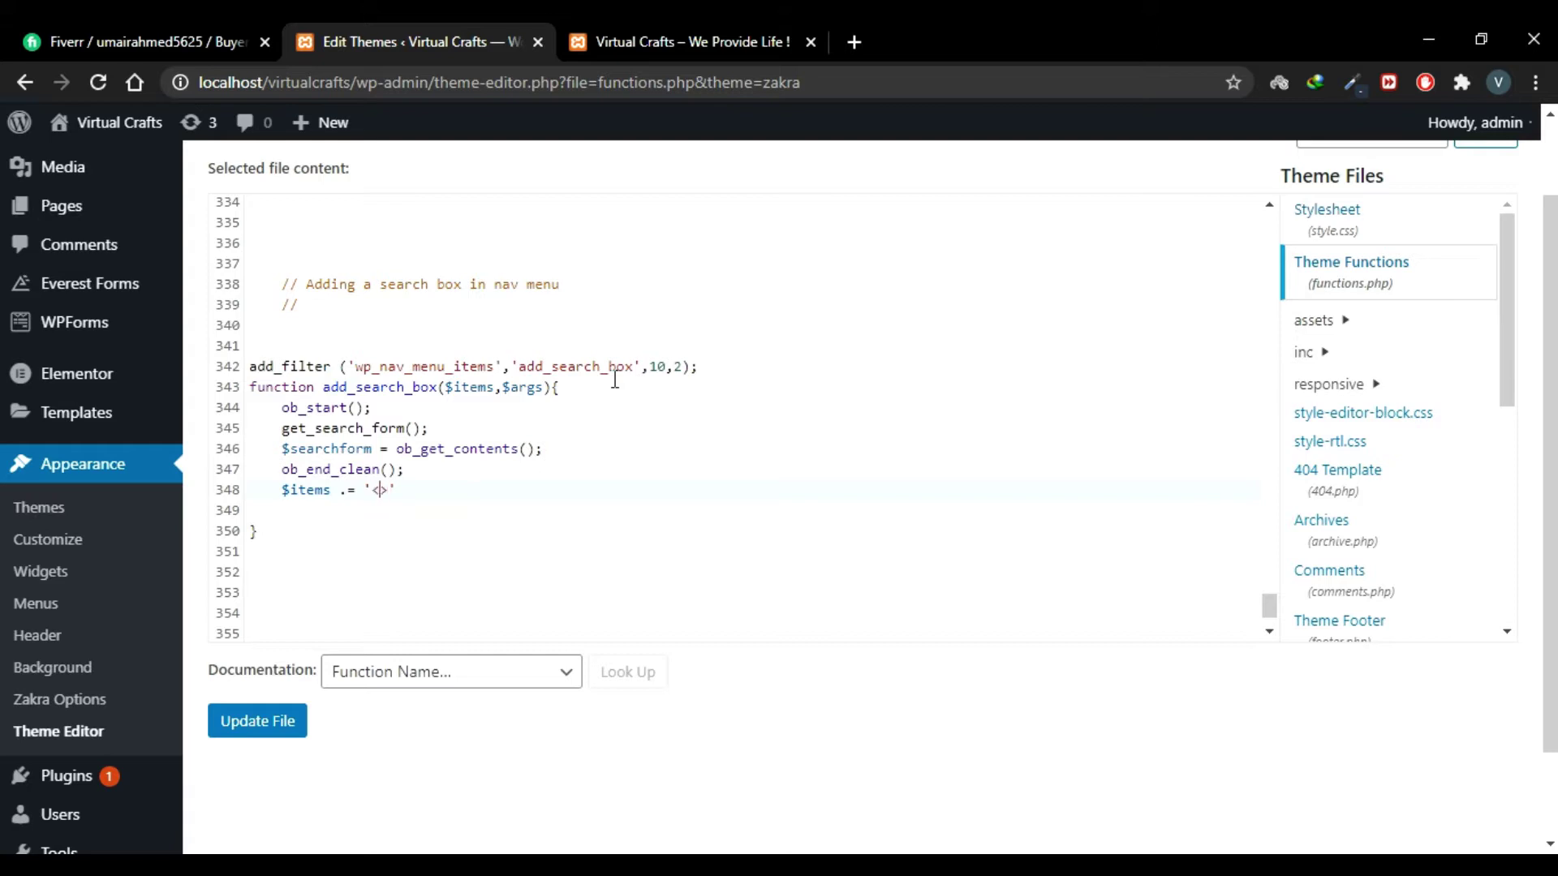
text(li>' . $searchform .)
key(Delete)
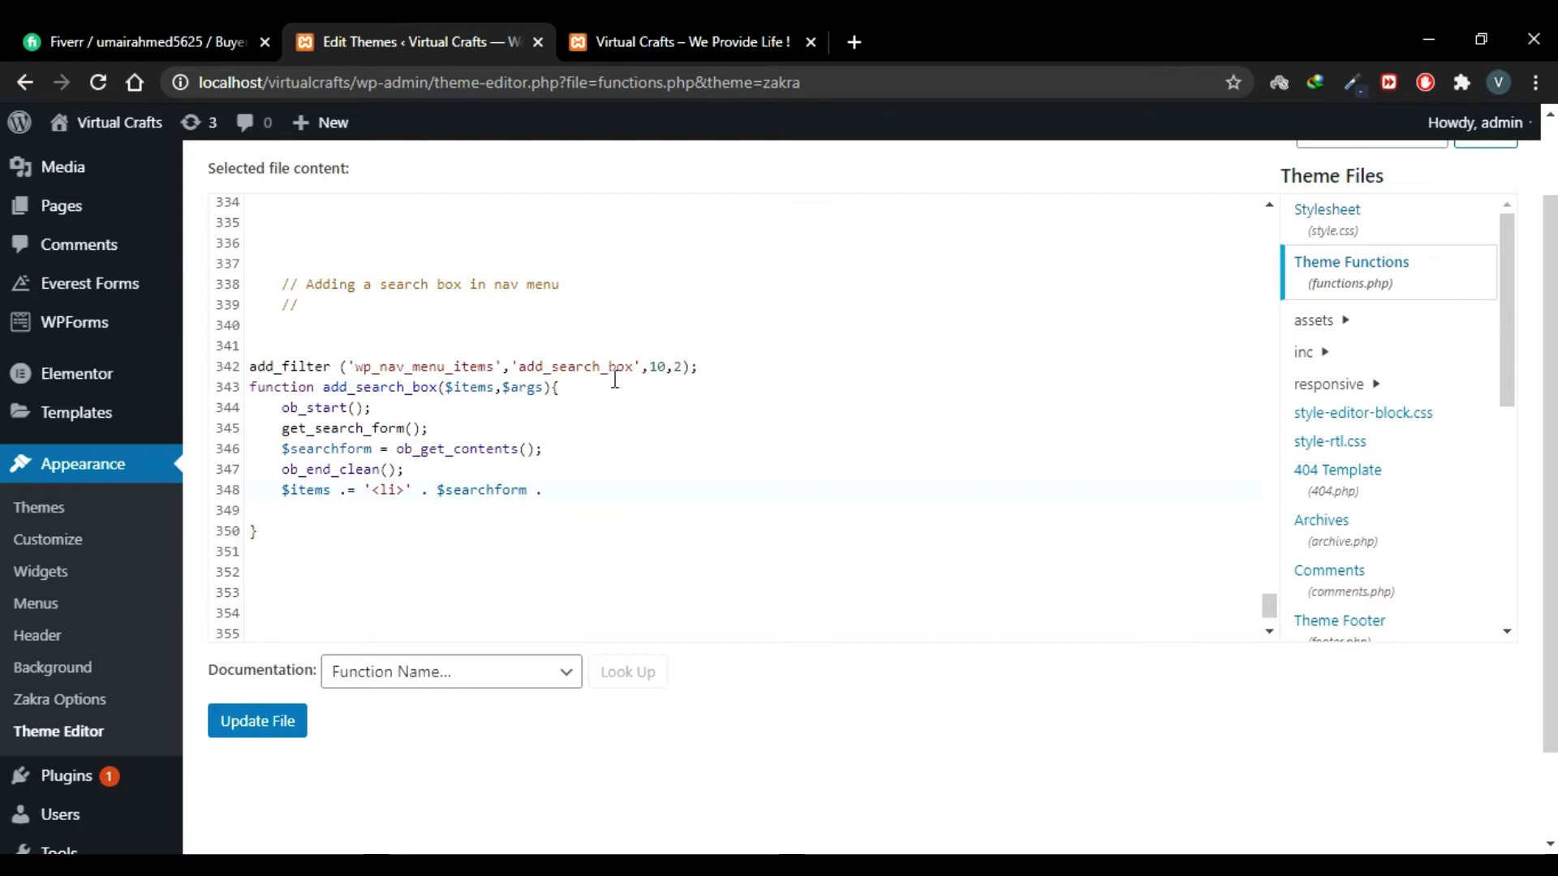
text(')
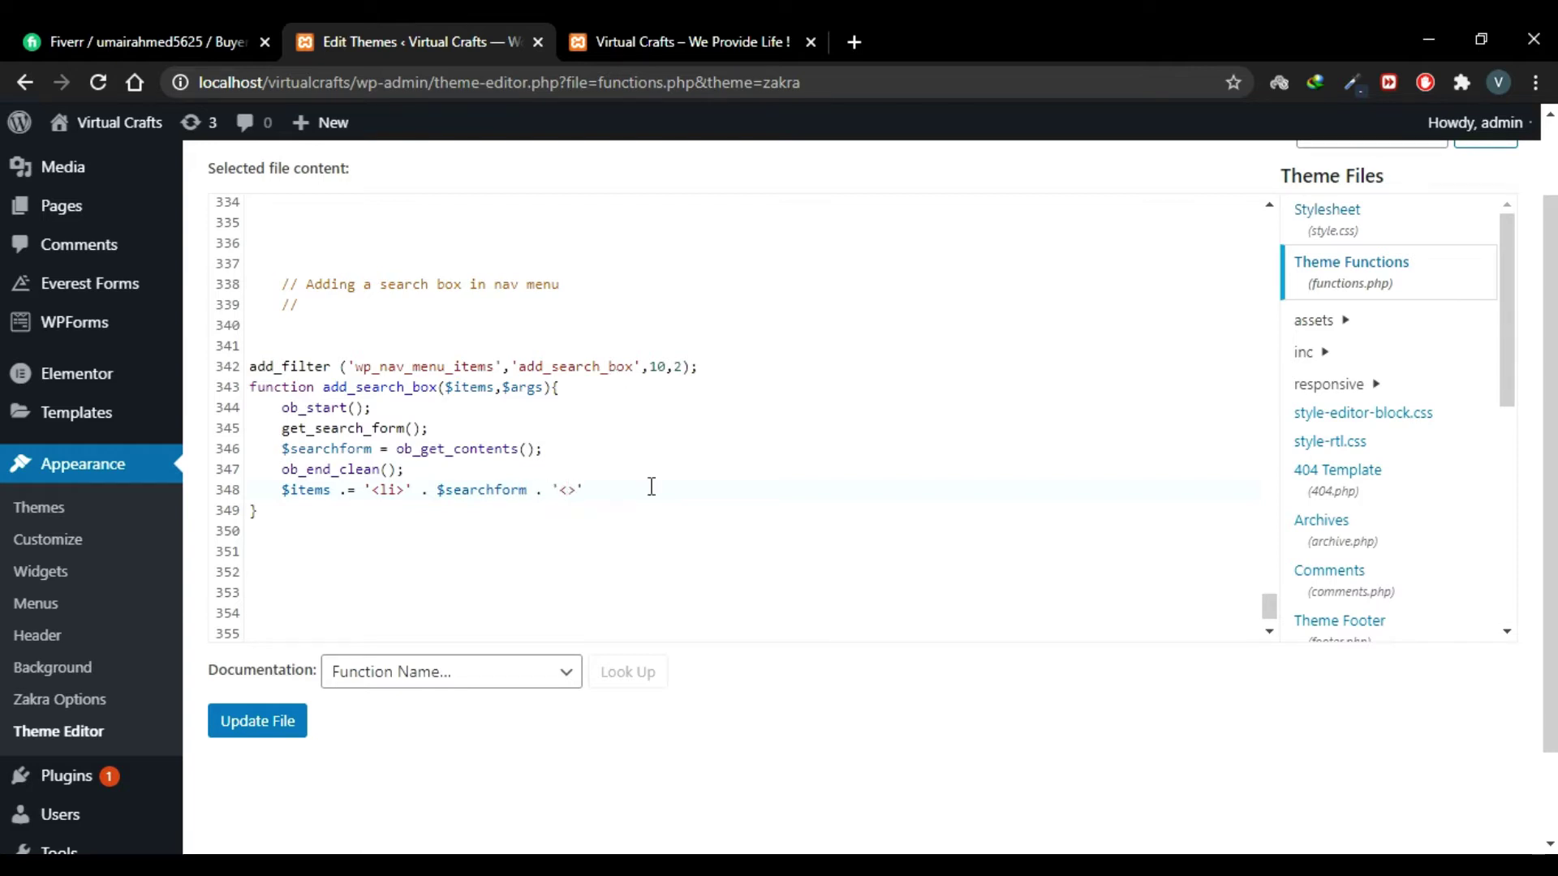
text(</li>';)
key(Return)
text(return $i)
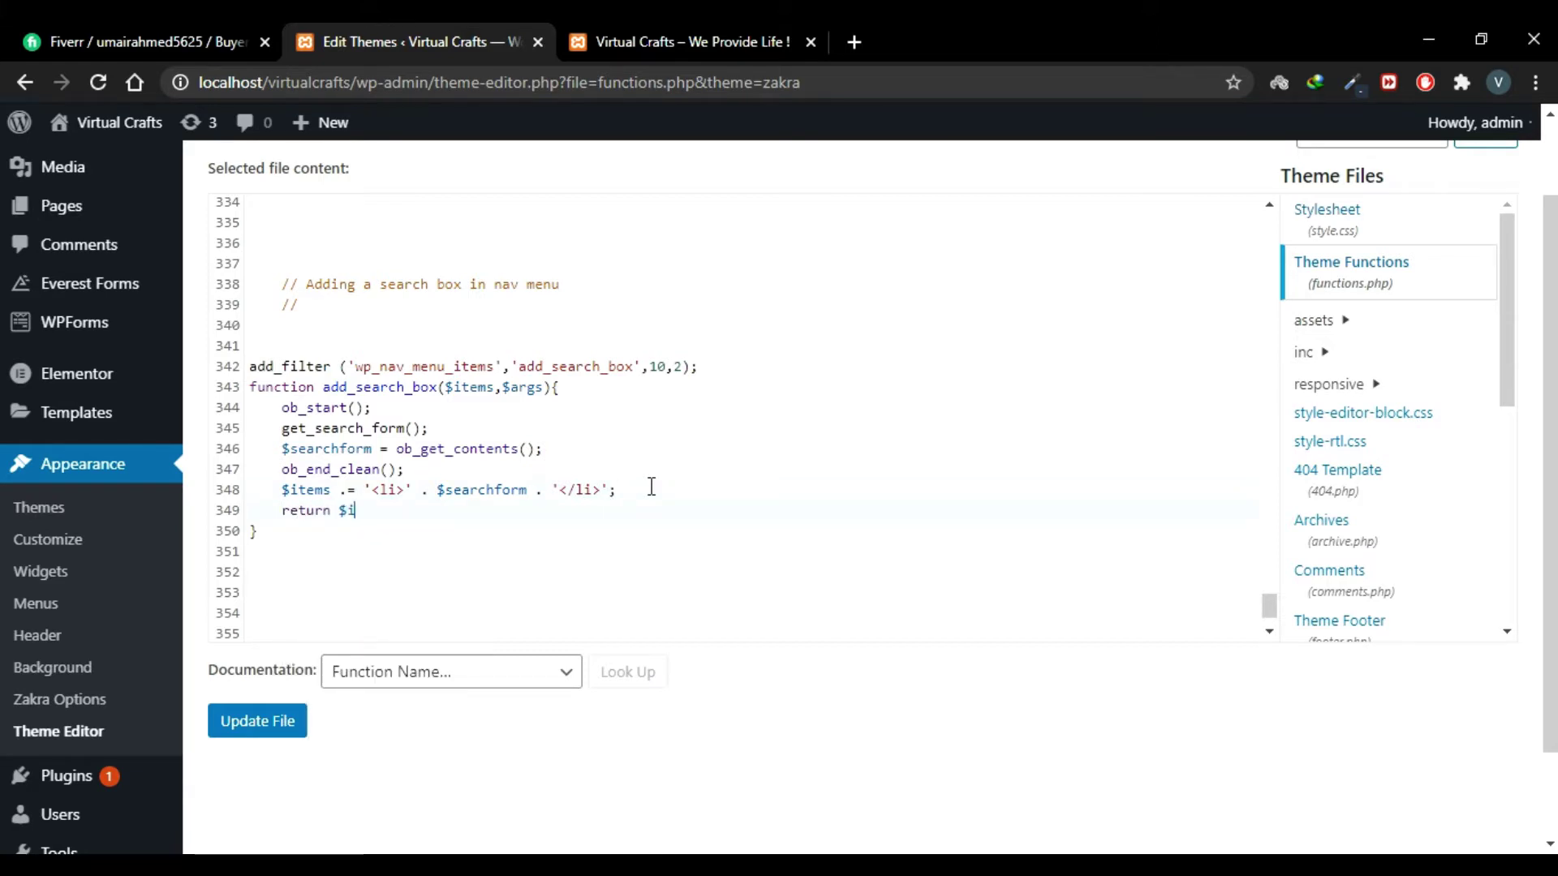
scroll(455, 524, up, 1)
click(270, 558)
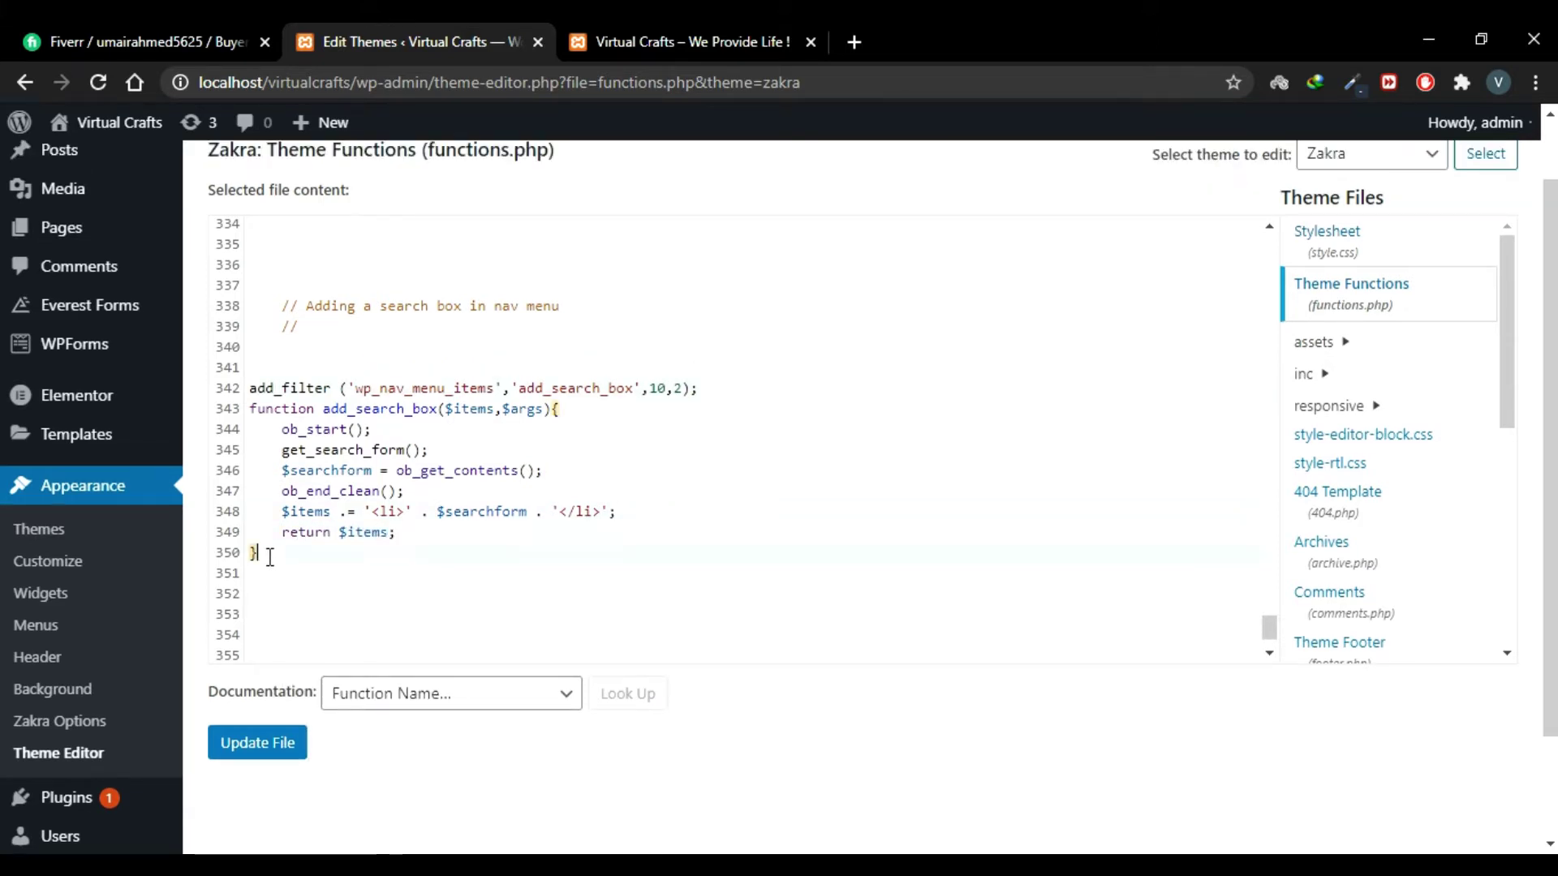
Step: Save functions.php with Update File, then switch to the live homepage tab
drag(266, 553, 249, 388)
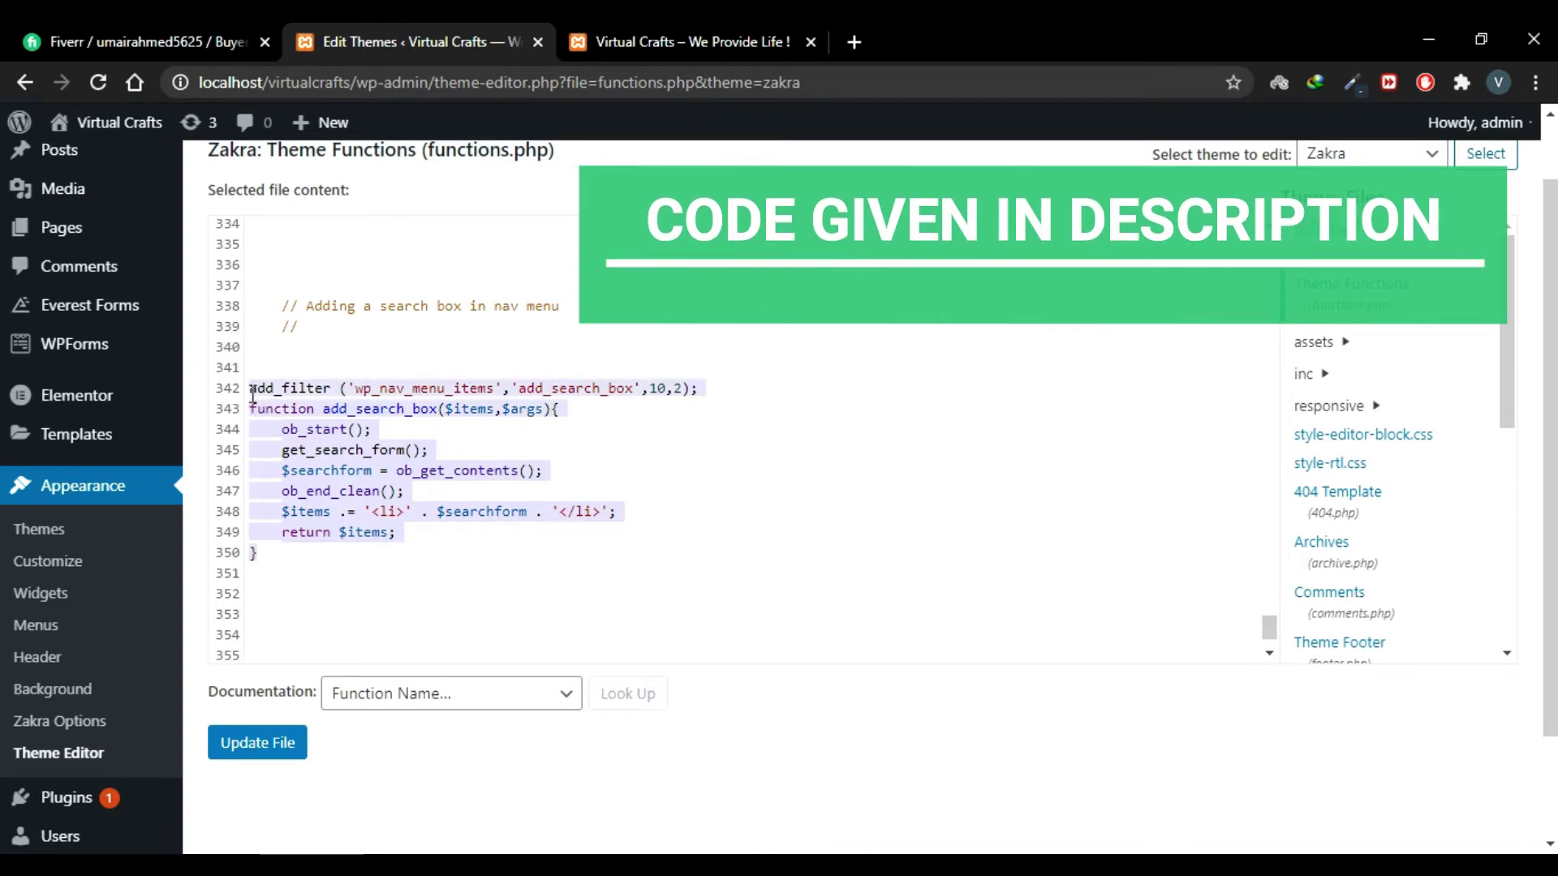
click(249, 388)
click(260, 555)
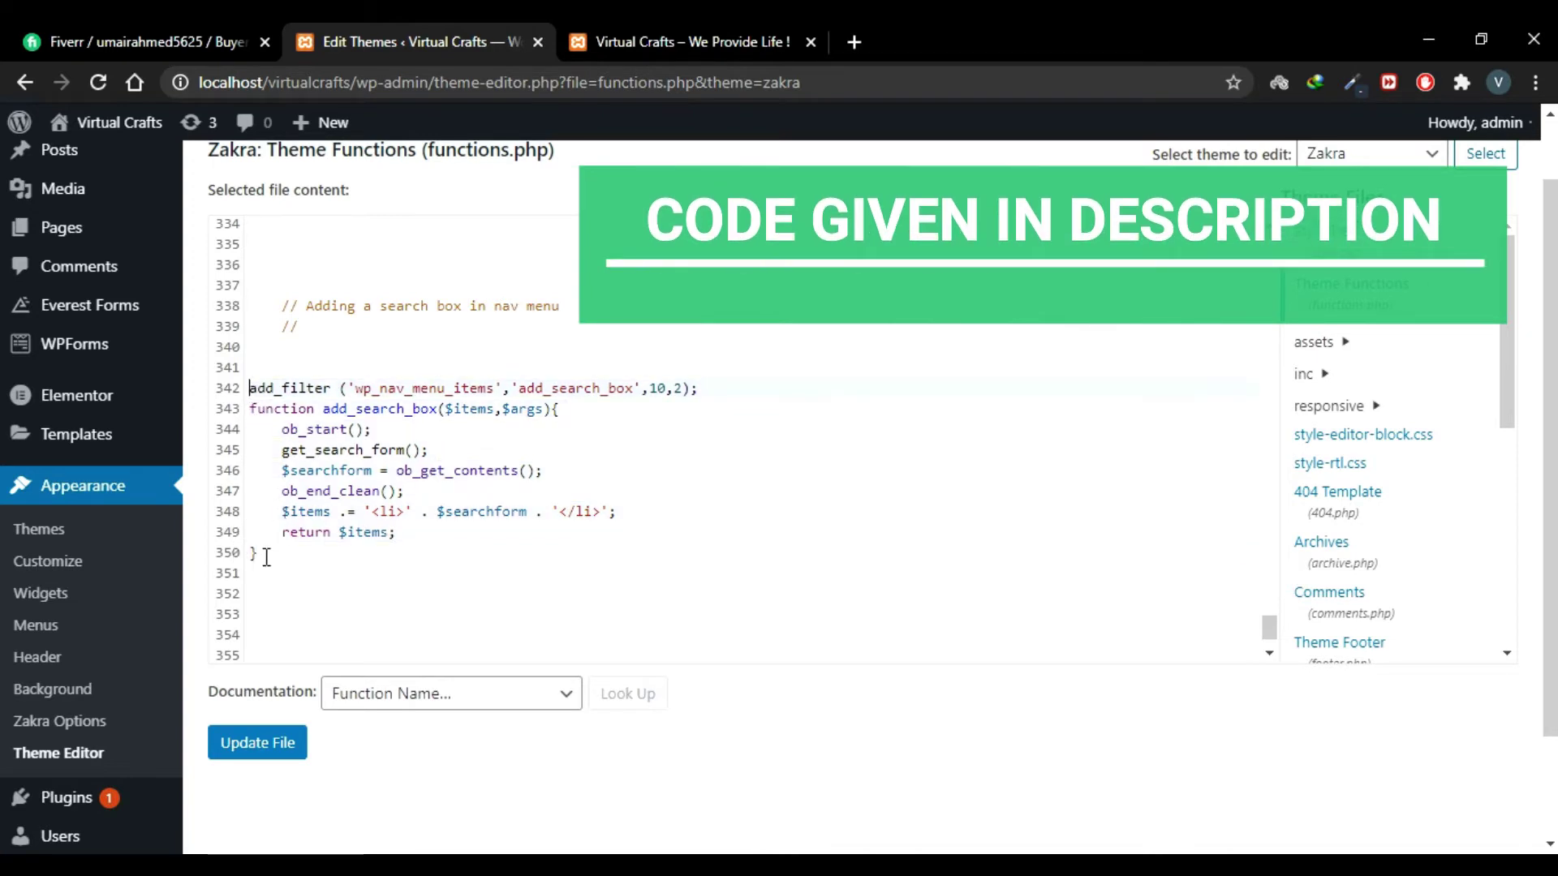
click(255, 753)
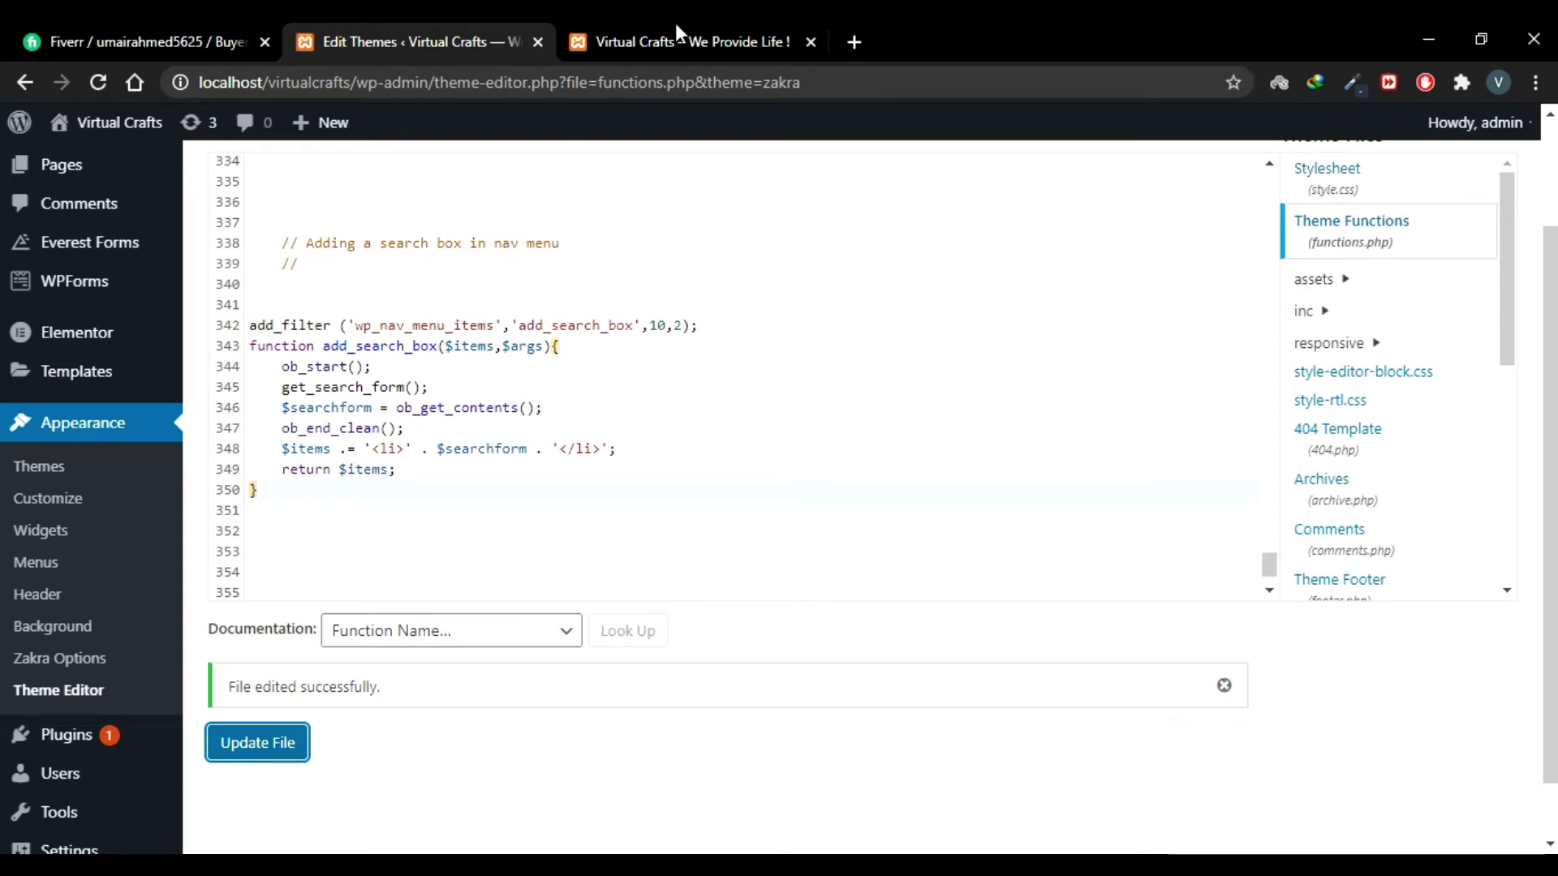
click(645, 23)
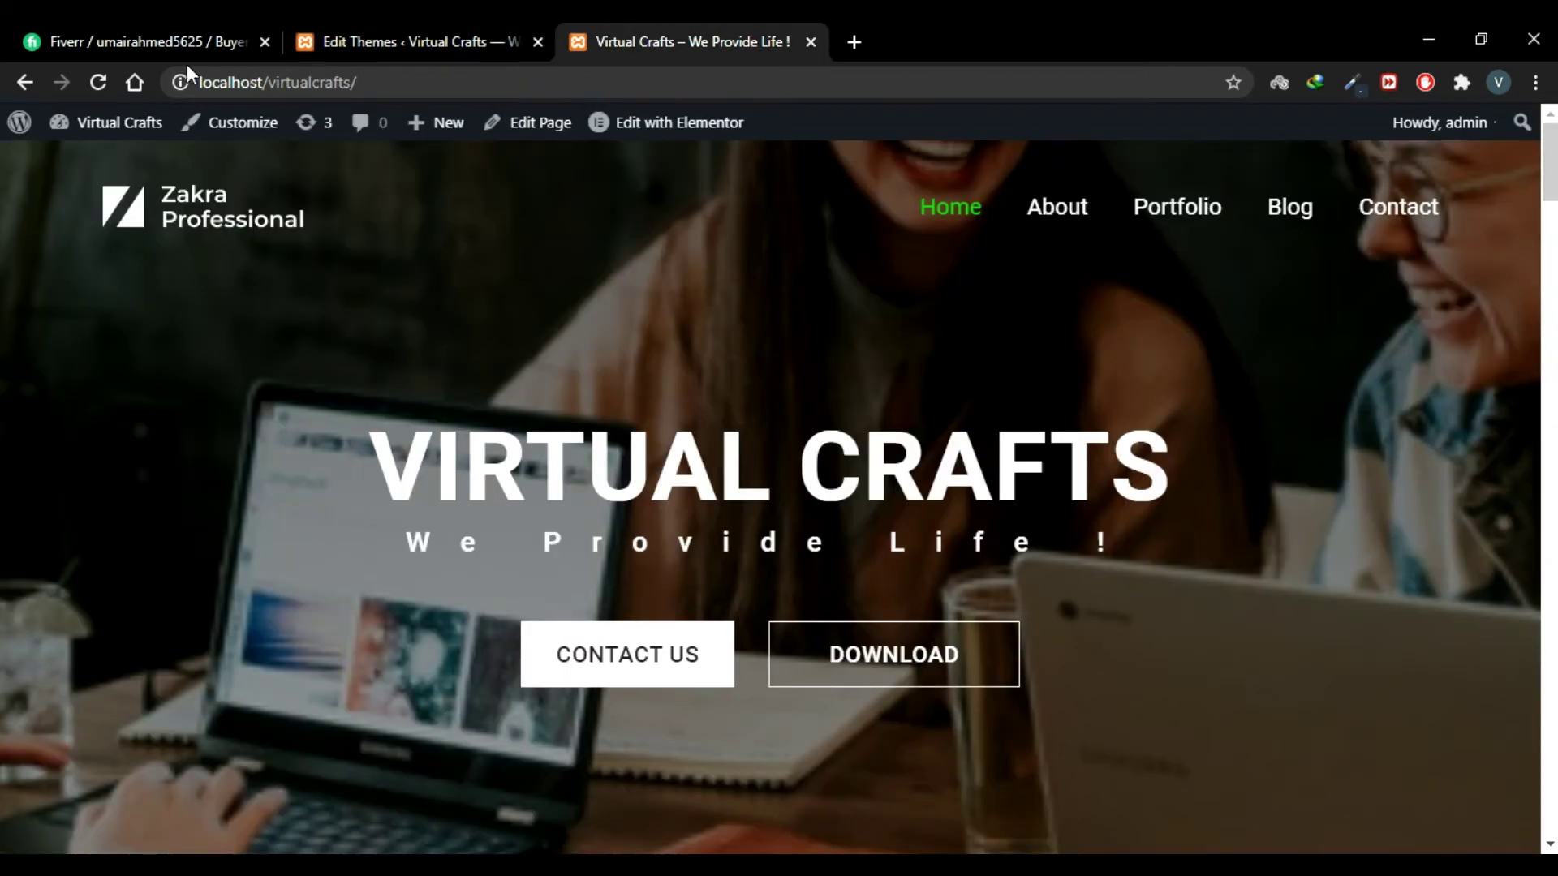
Step: Reload the homepage, type a throwaway query into the new menu search box, then clear it
click(111, 86)
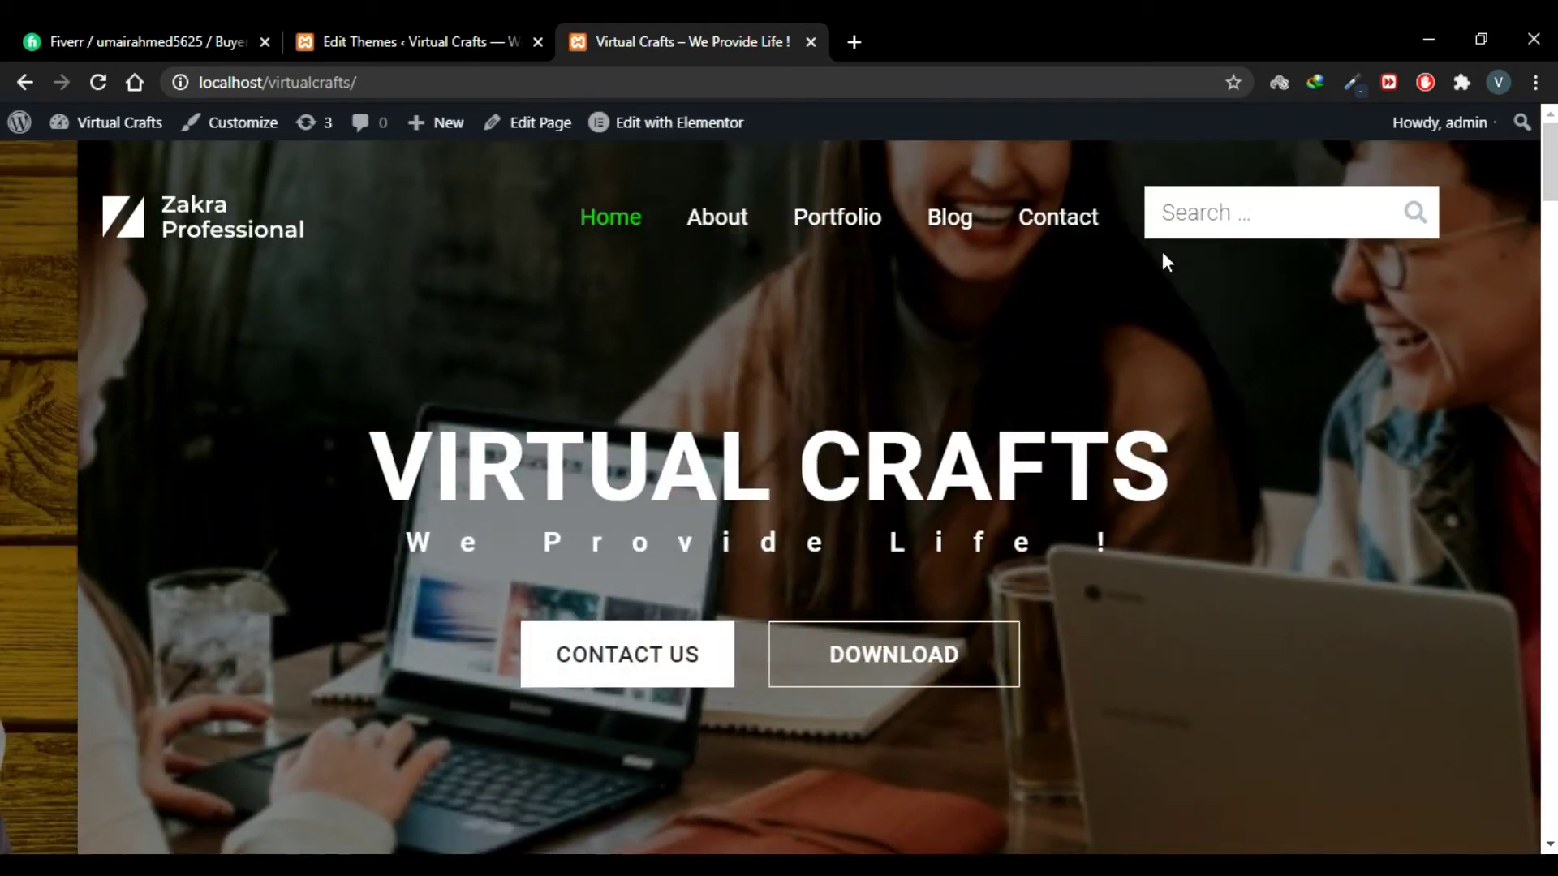
click(1186, 213)
text(hdsbhfdsf)
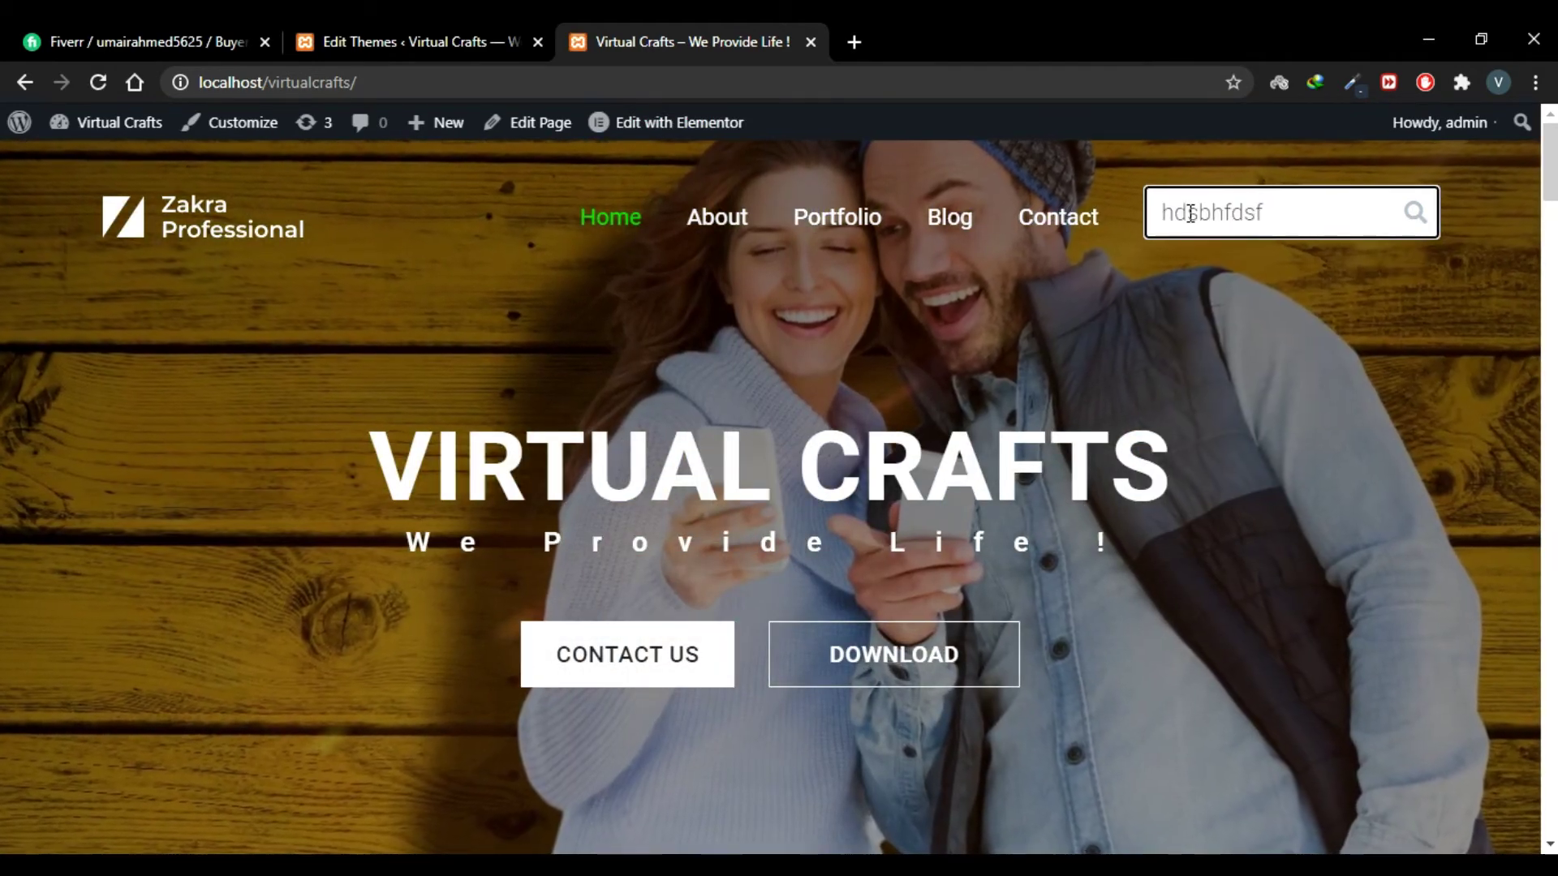
key(ctrl+a)
key(BackSpace)
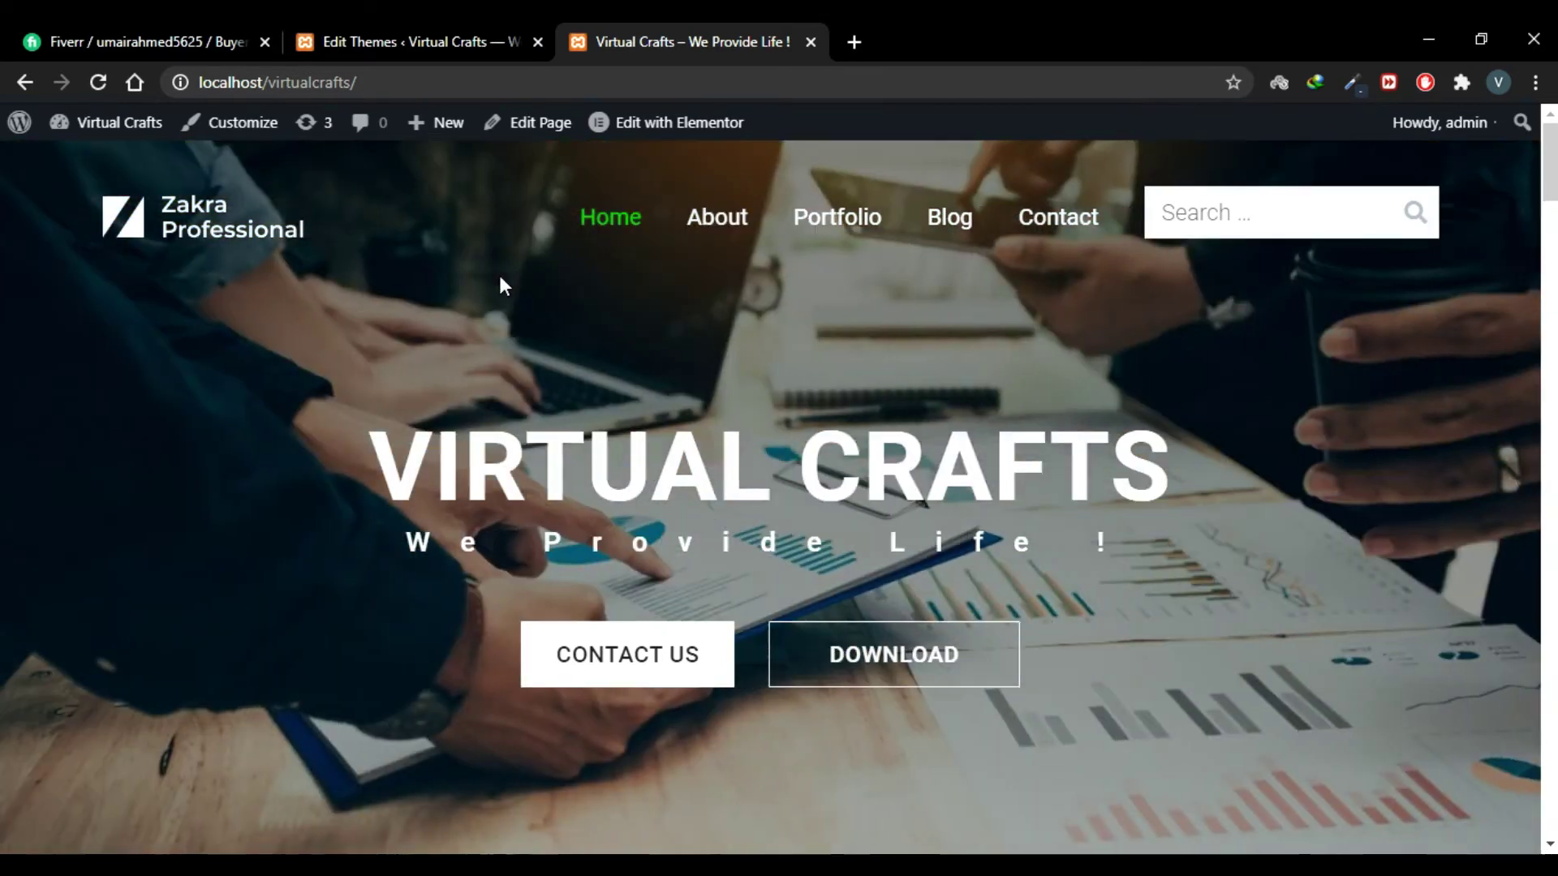
Step: Delete the add_search_box code and its comment from functions.php and save the file
click(415, 23)
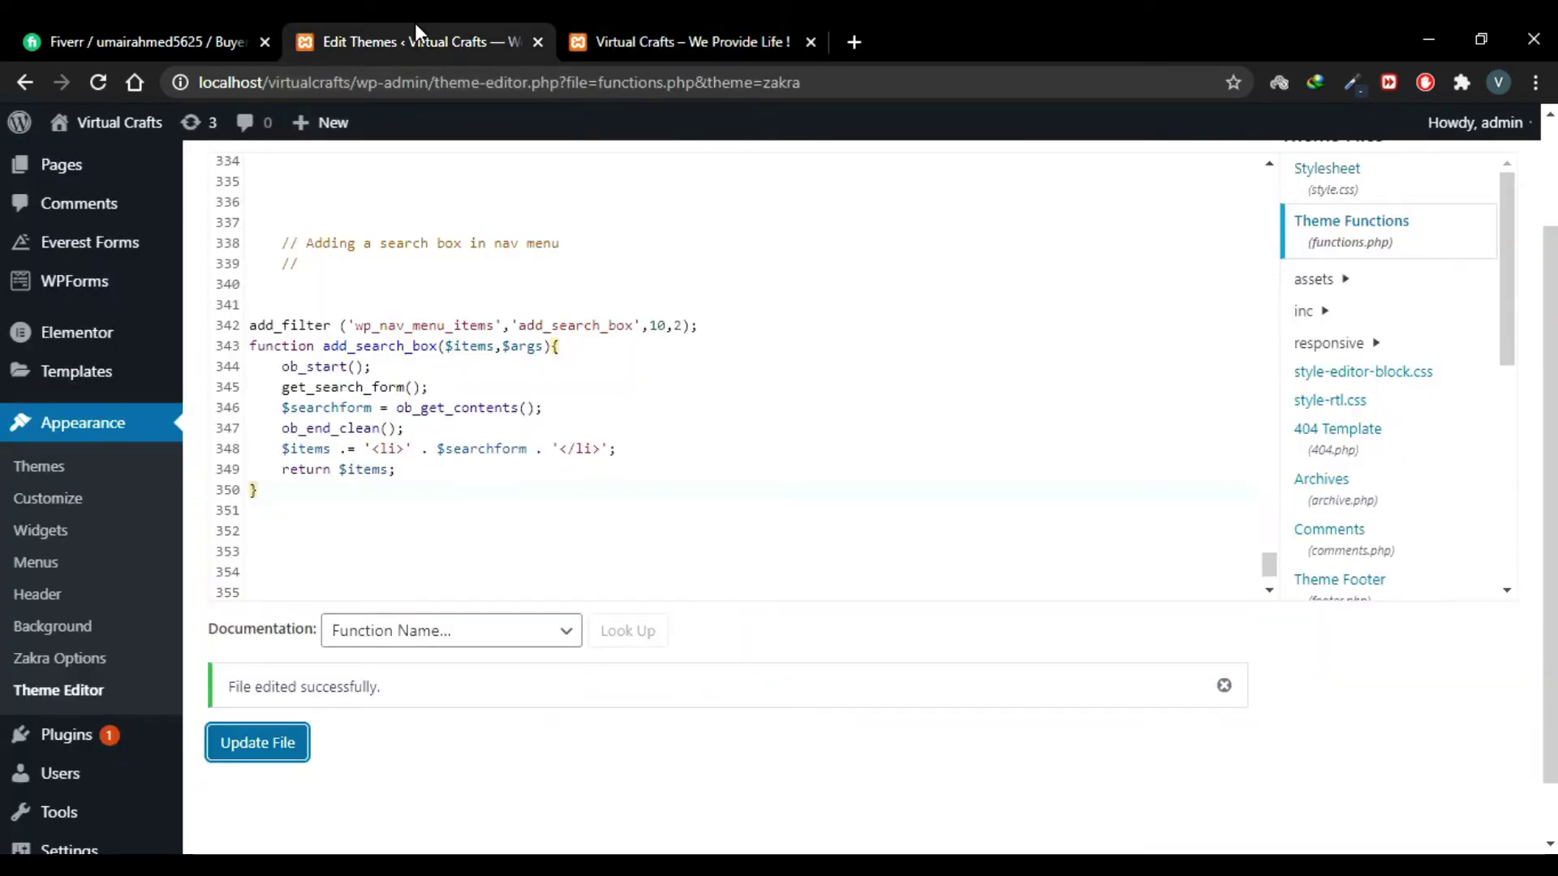
drag(406, 471, 250, 323)
key(Delete)
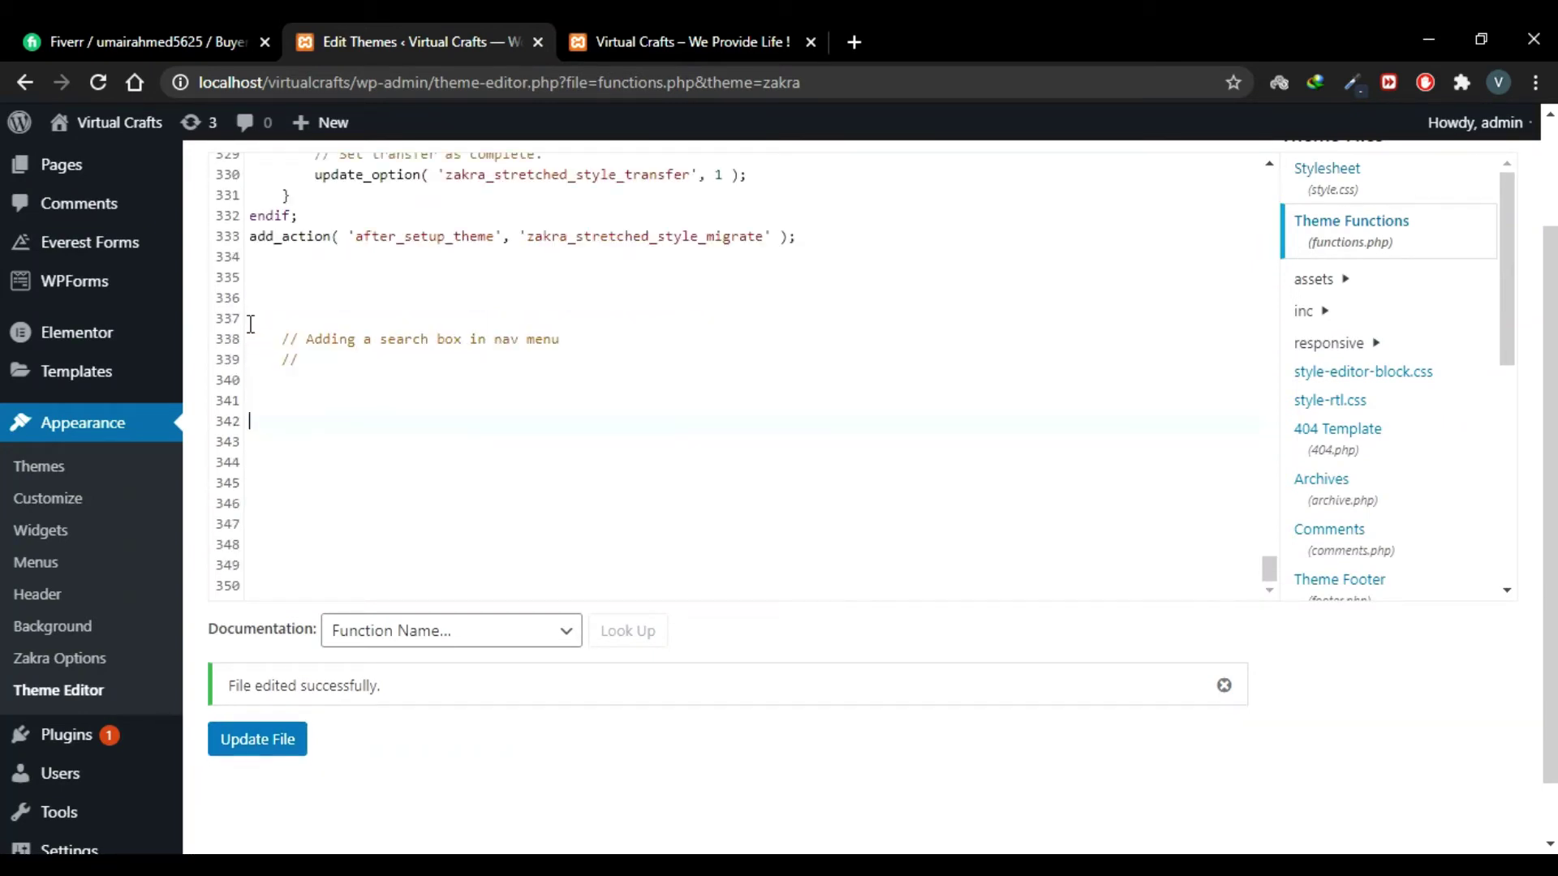
drag(299, 369, 251, 337)
key(BackSpace)
key(BackSpace)
key(BackSpace)
key(BackSpace)
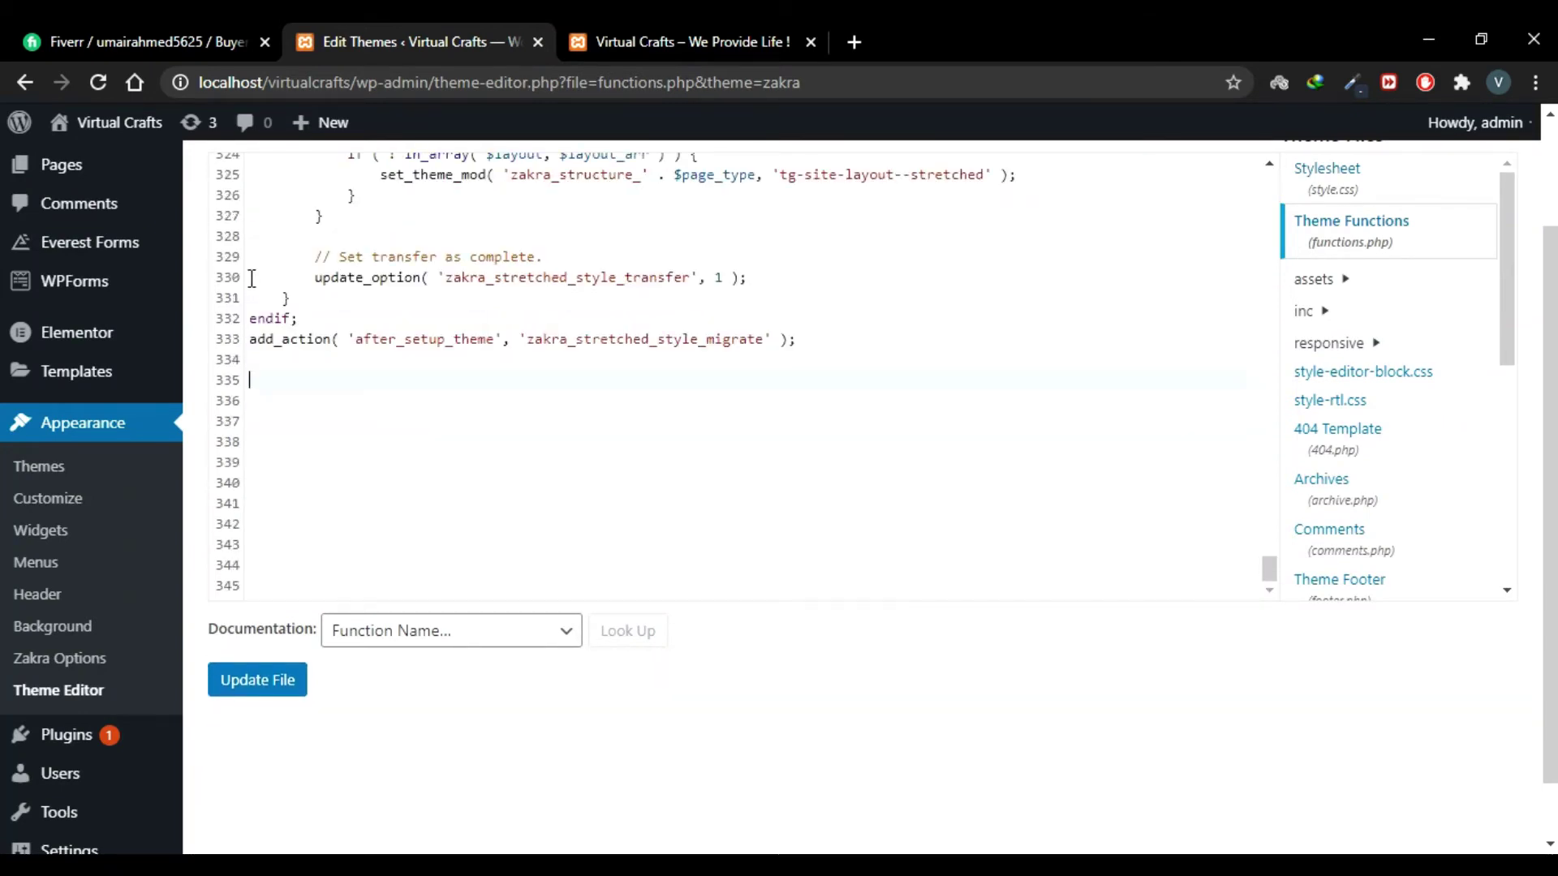
click(256, 680)
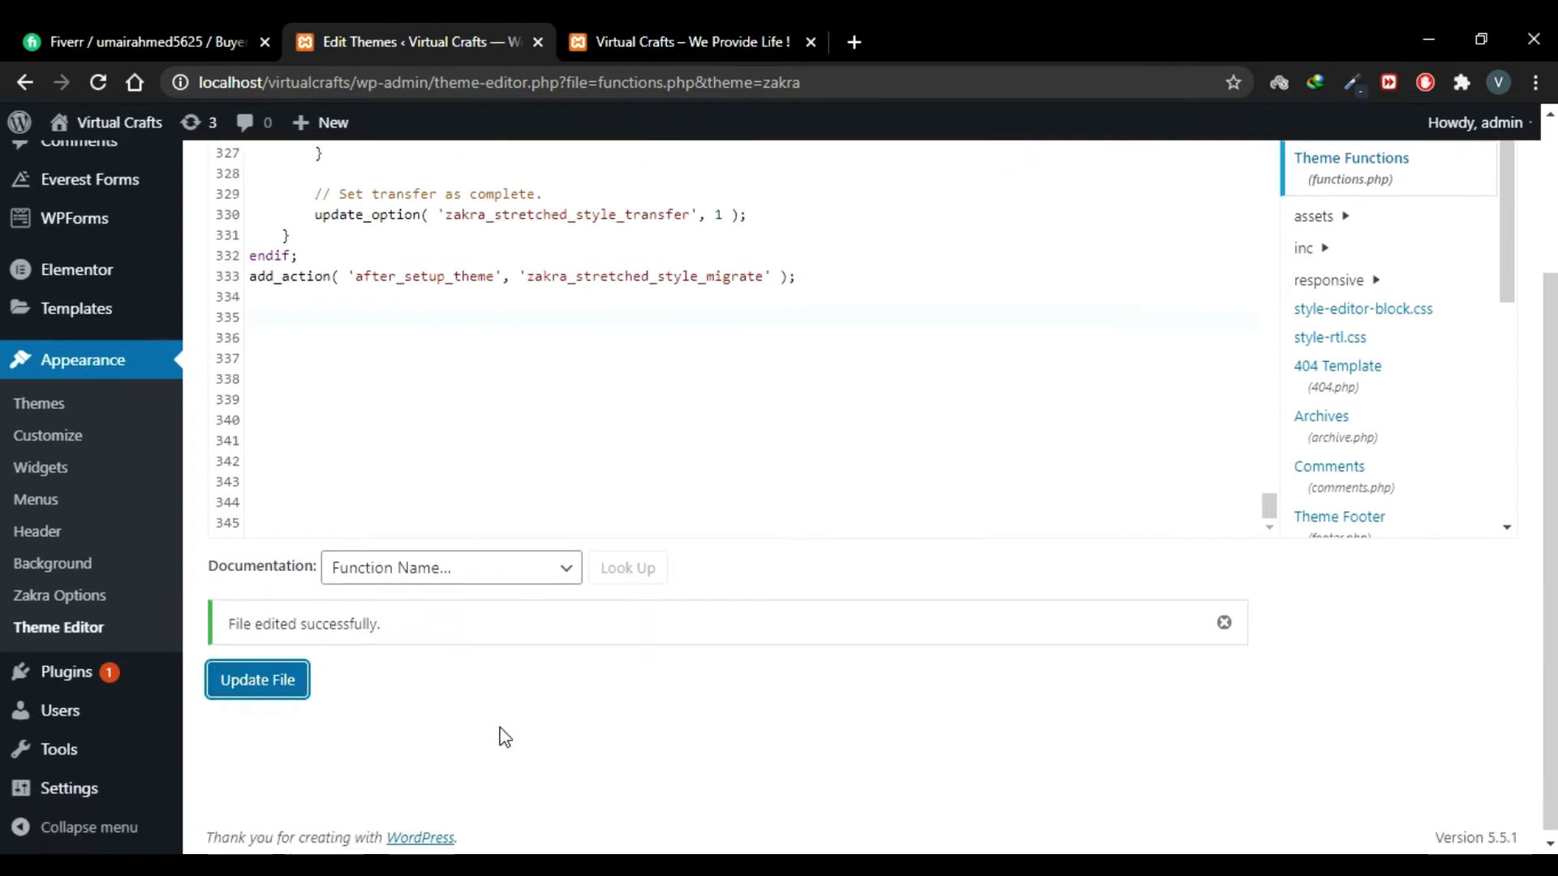
Step: Reload the live homepage to confirm the menu search box is gone, then return to the dashboard
click(682, 42)
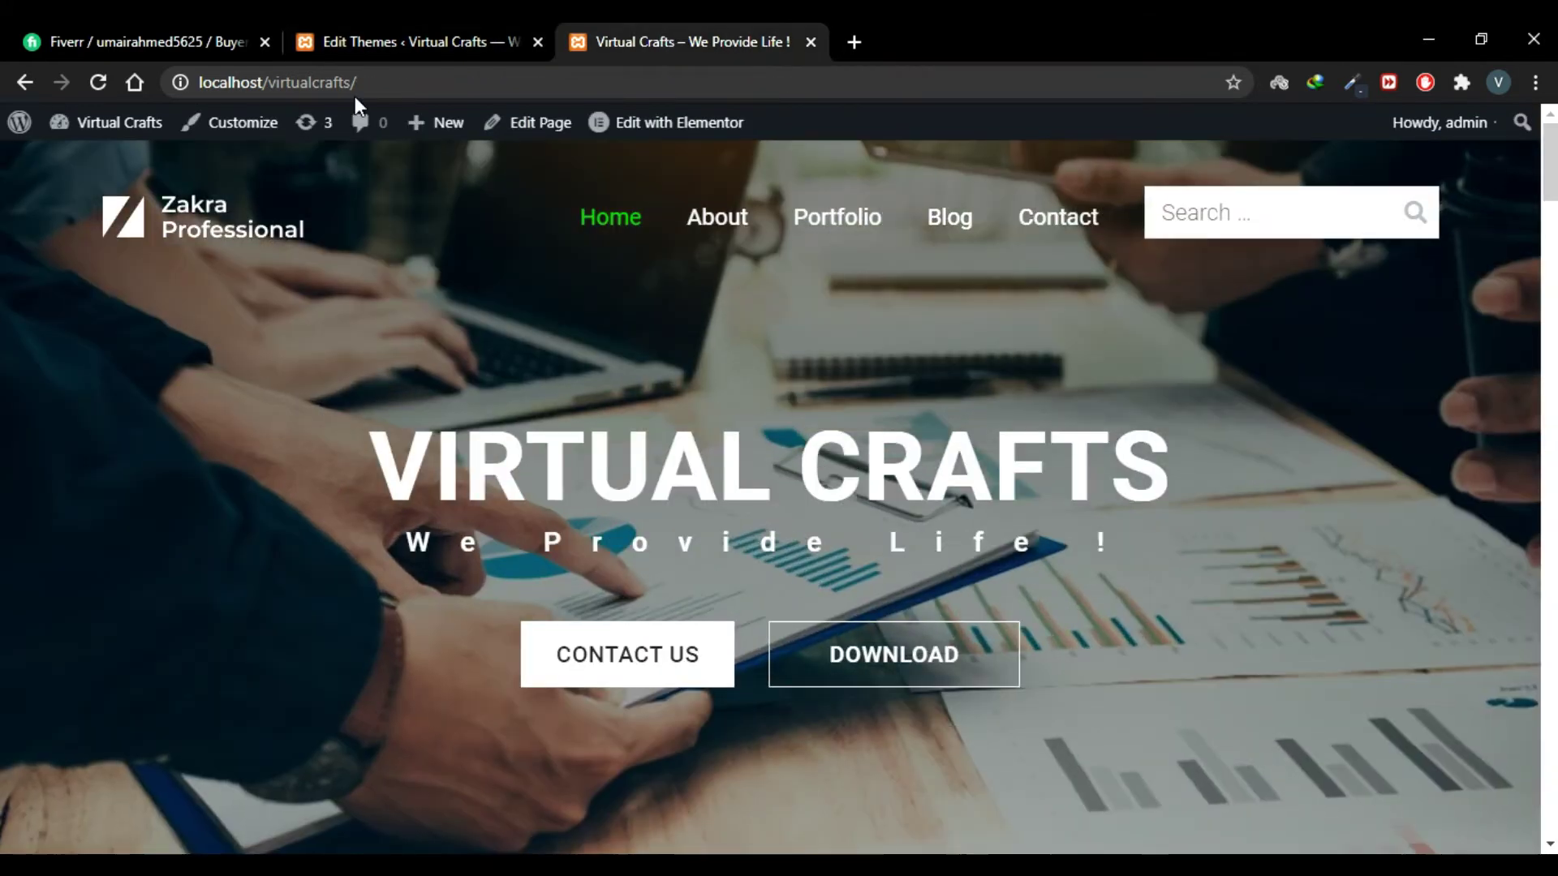
click(98, 82)
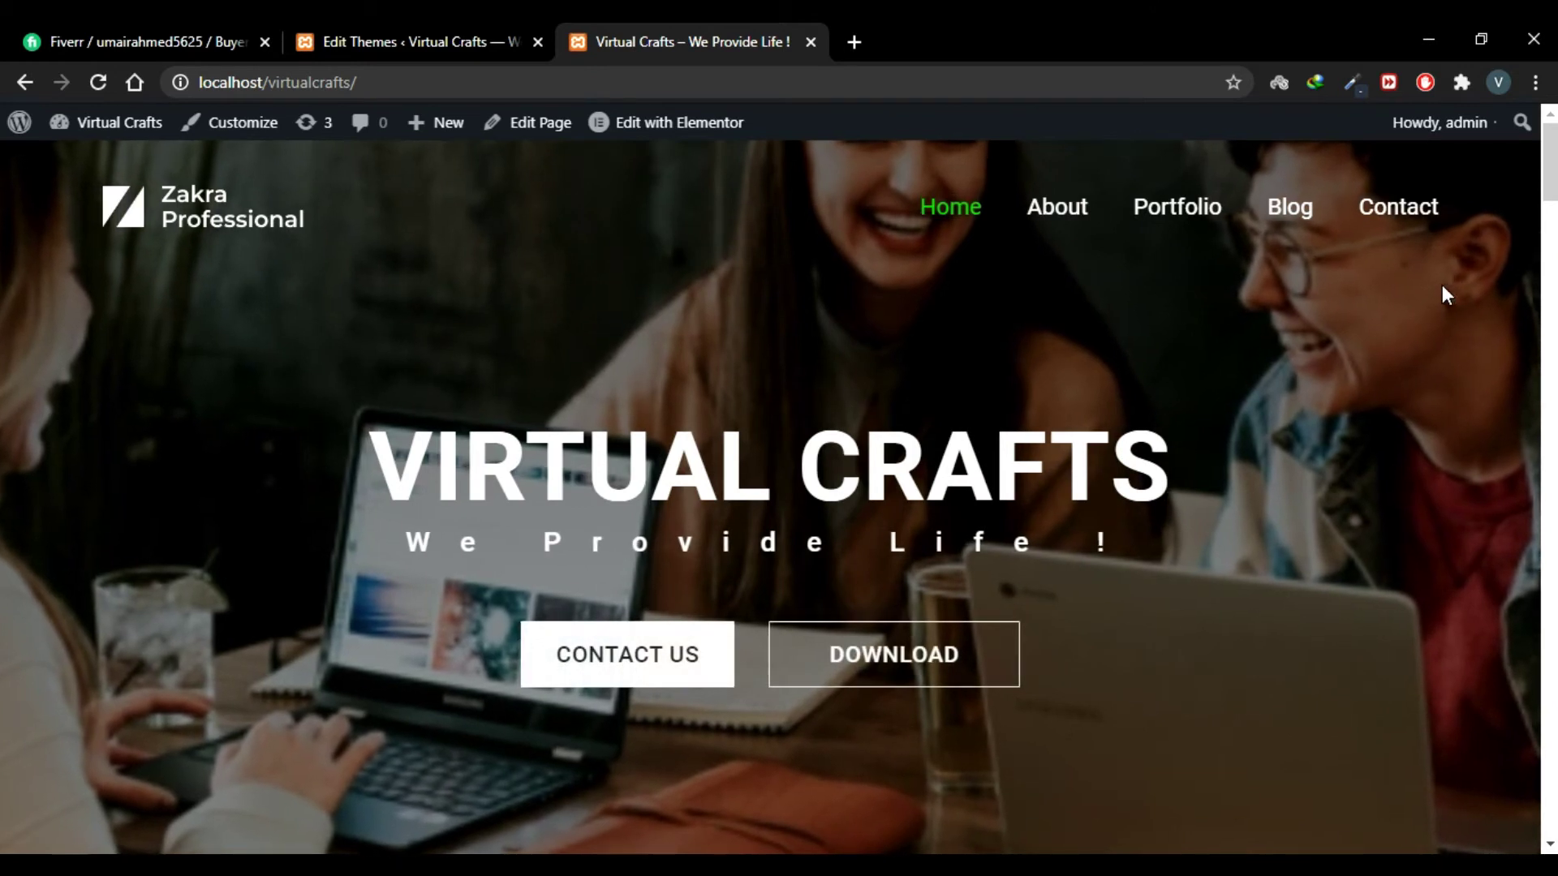
click(402, 27)
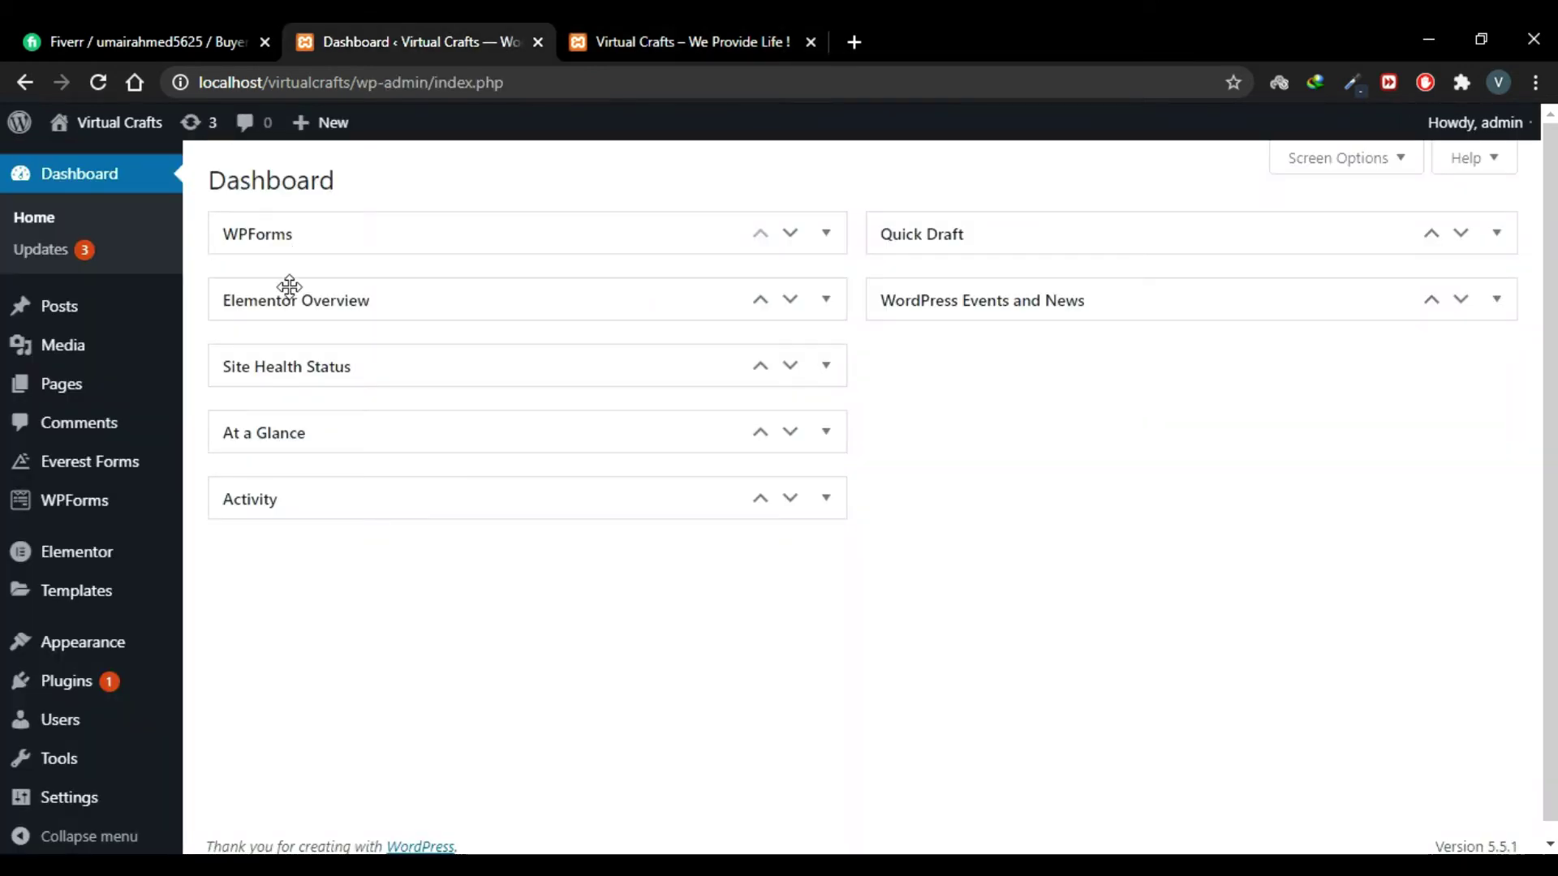
Step: Search Add New plugins for 'ivory search' and install the Ivory Search plugin
mouse_move(108, 685)
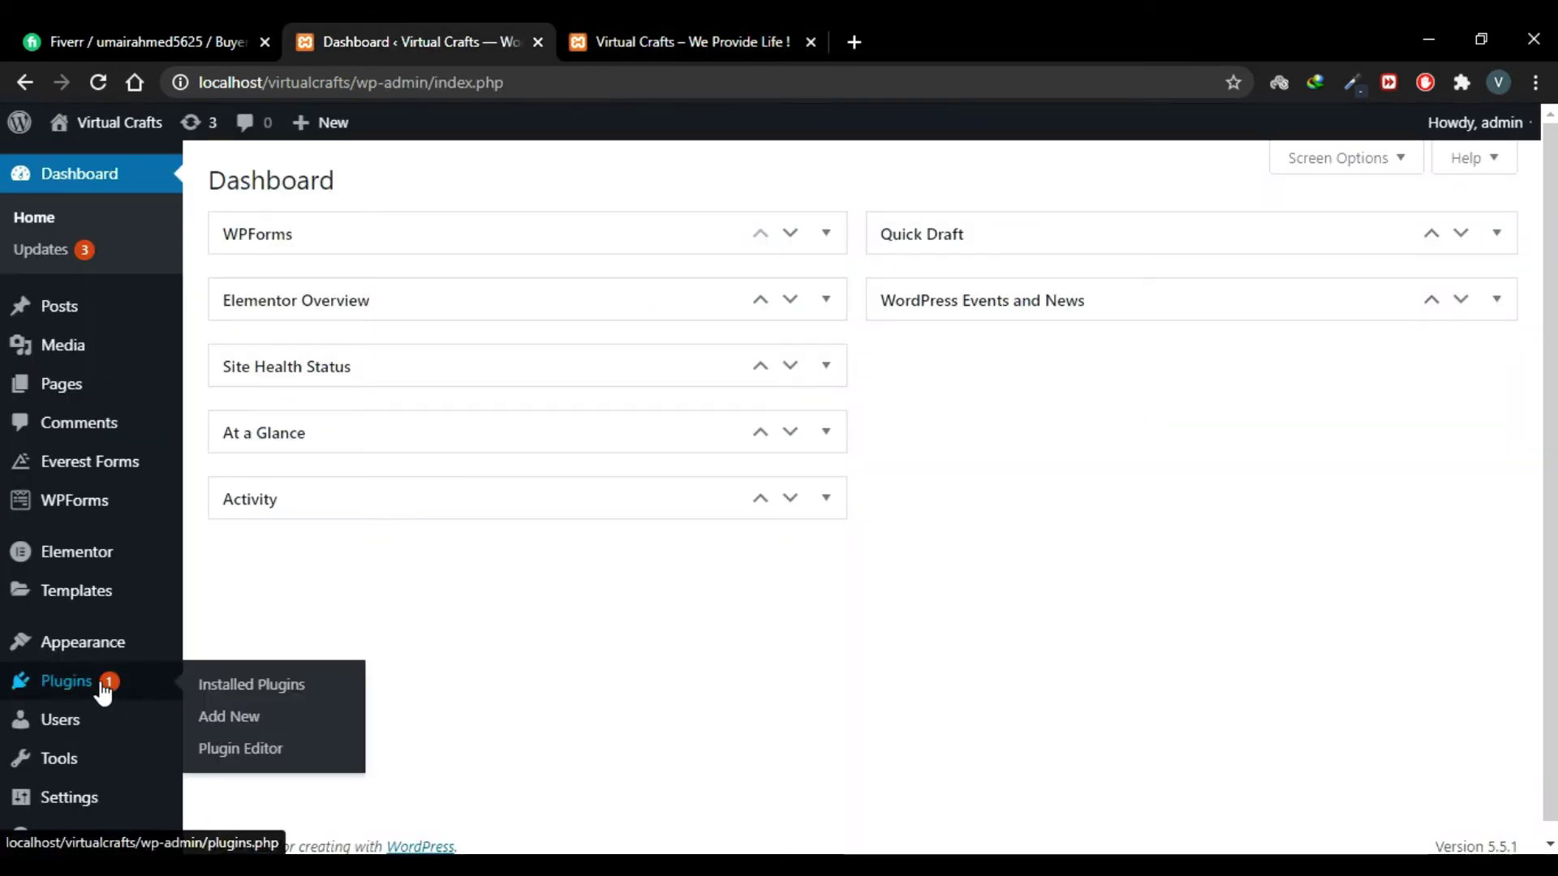
click(233, 725)
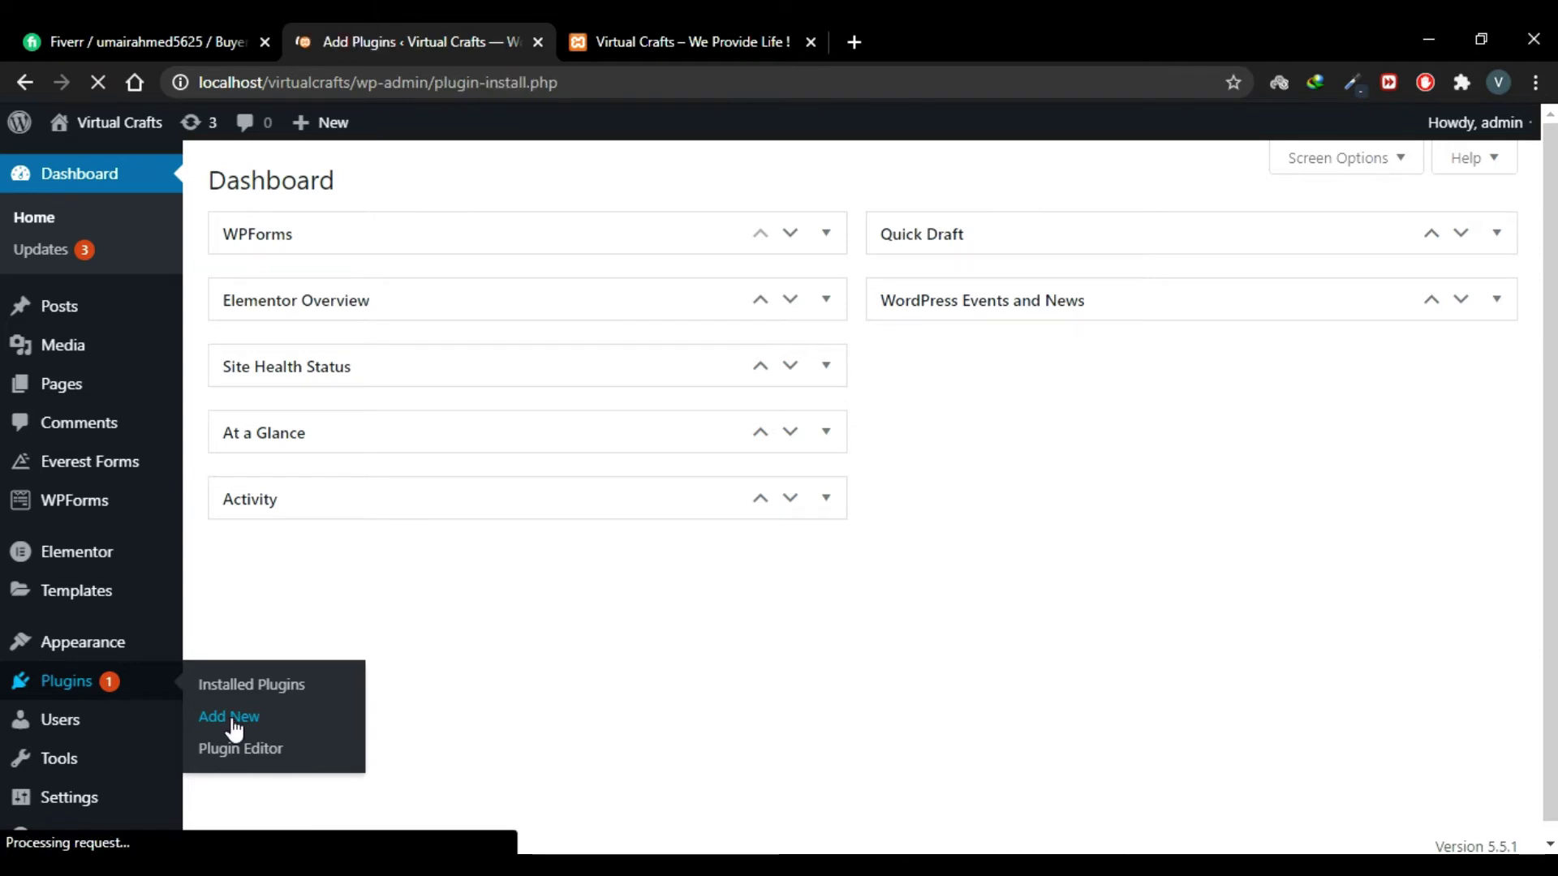
click(1247, 246)
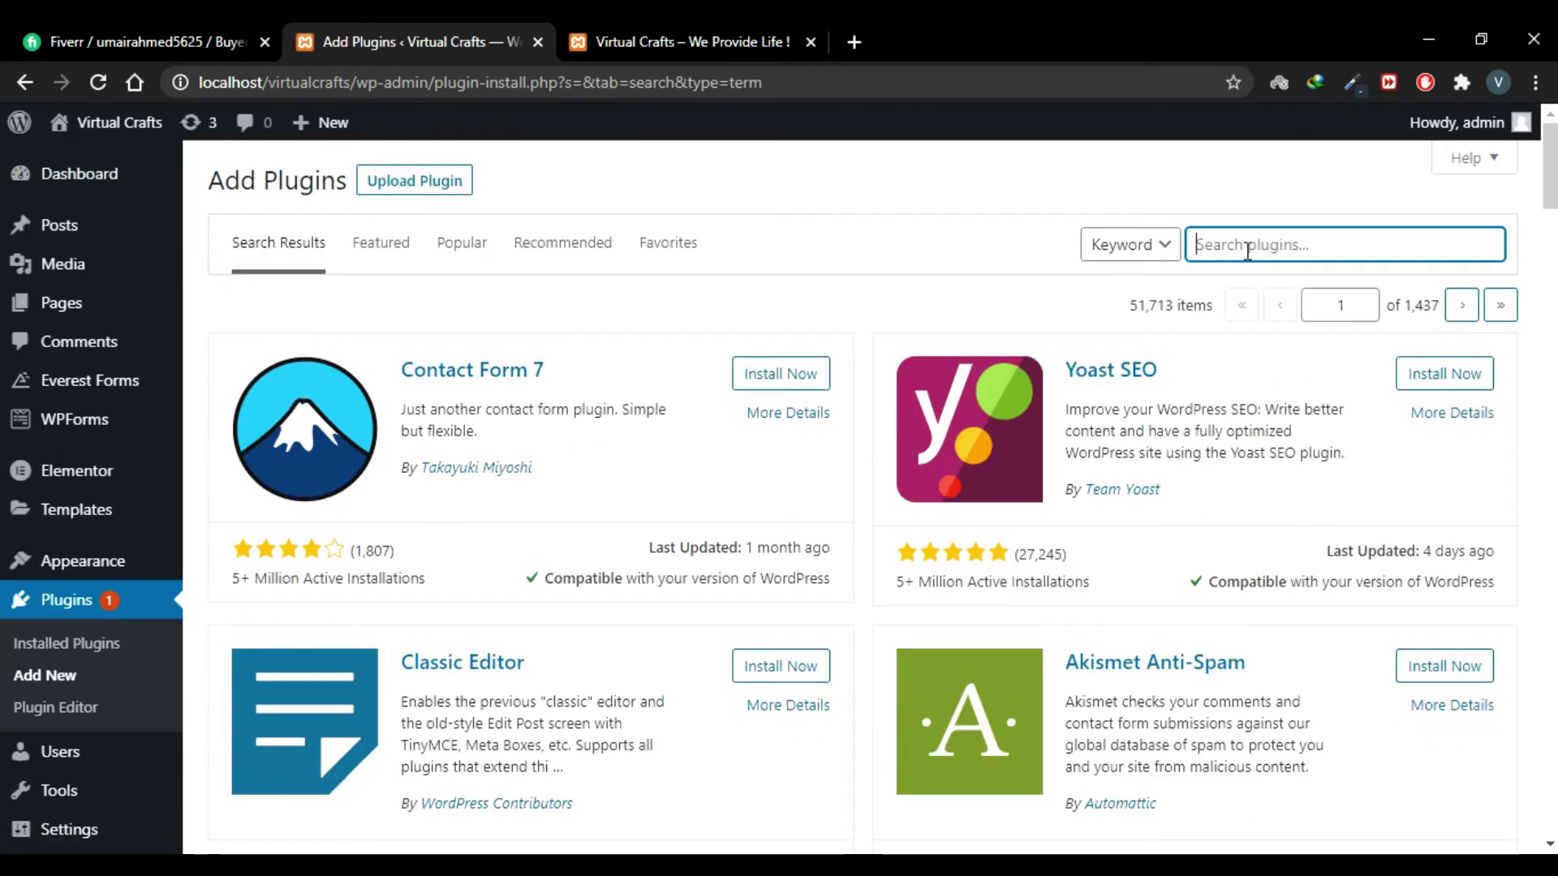
text(ivorysearch)
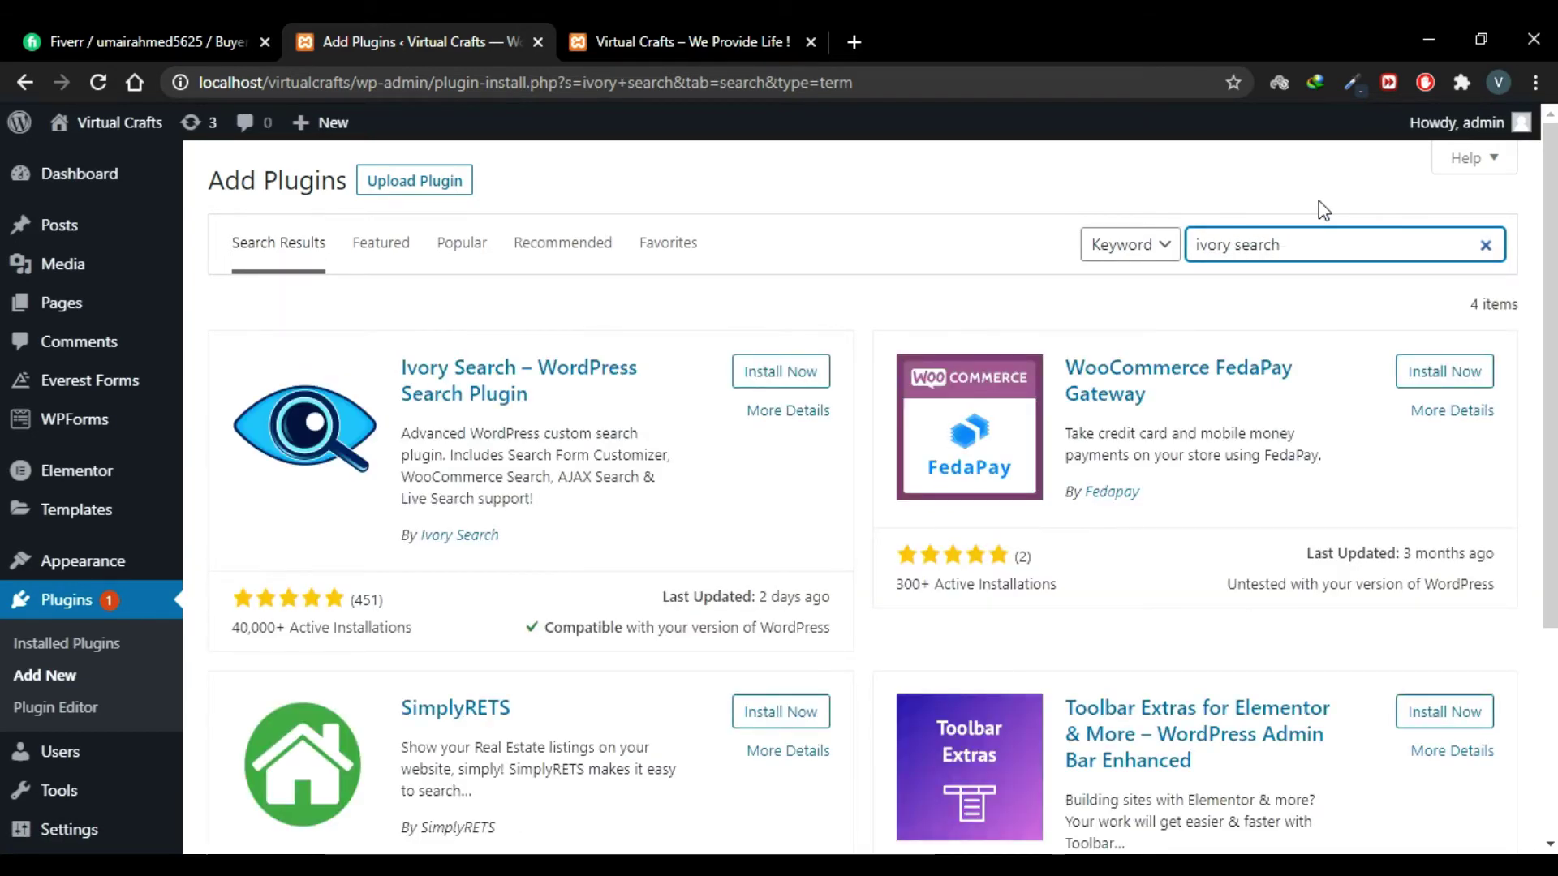
click(785, 373)
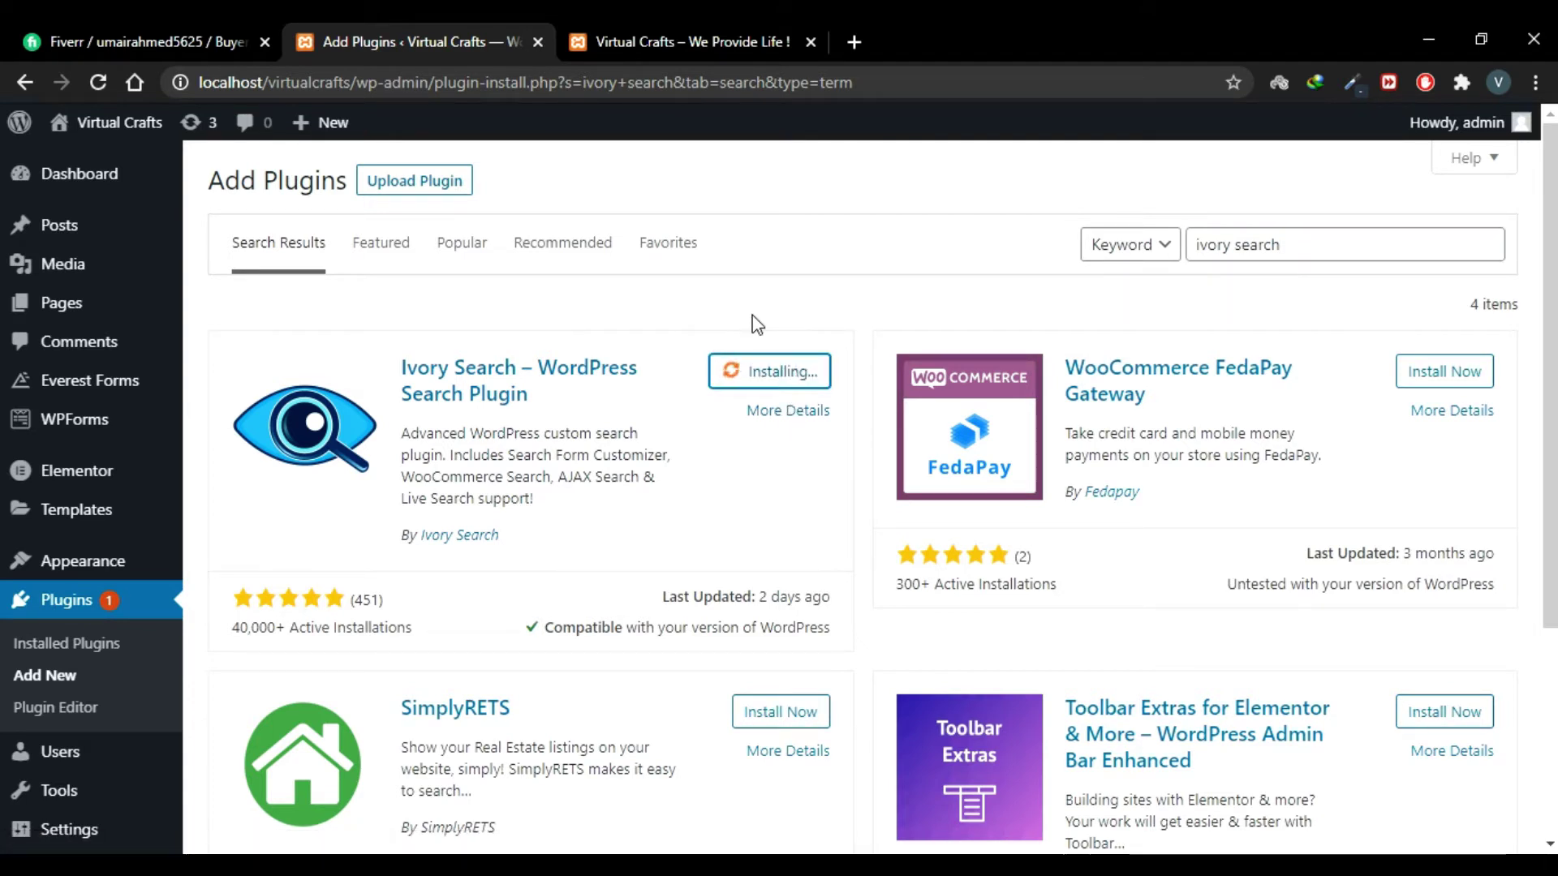
Step: Activate Ivory Search and open its Default Search Form settings from the sidebar
click(792, 390)
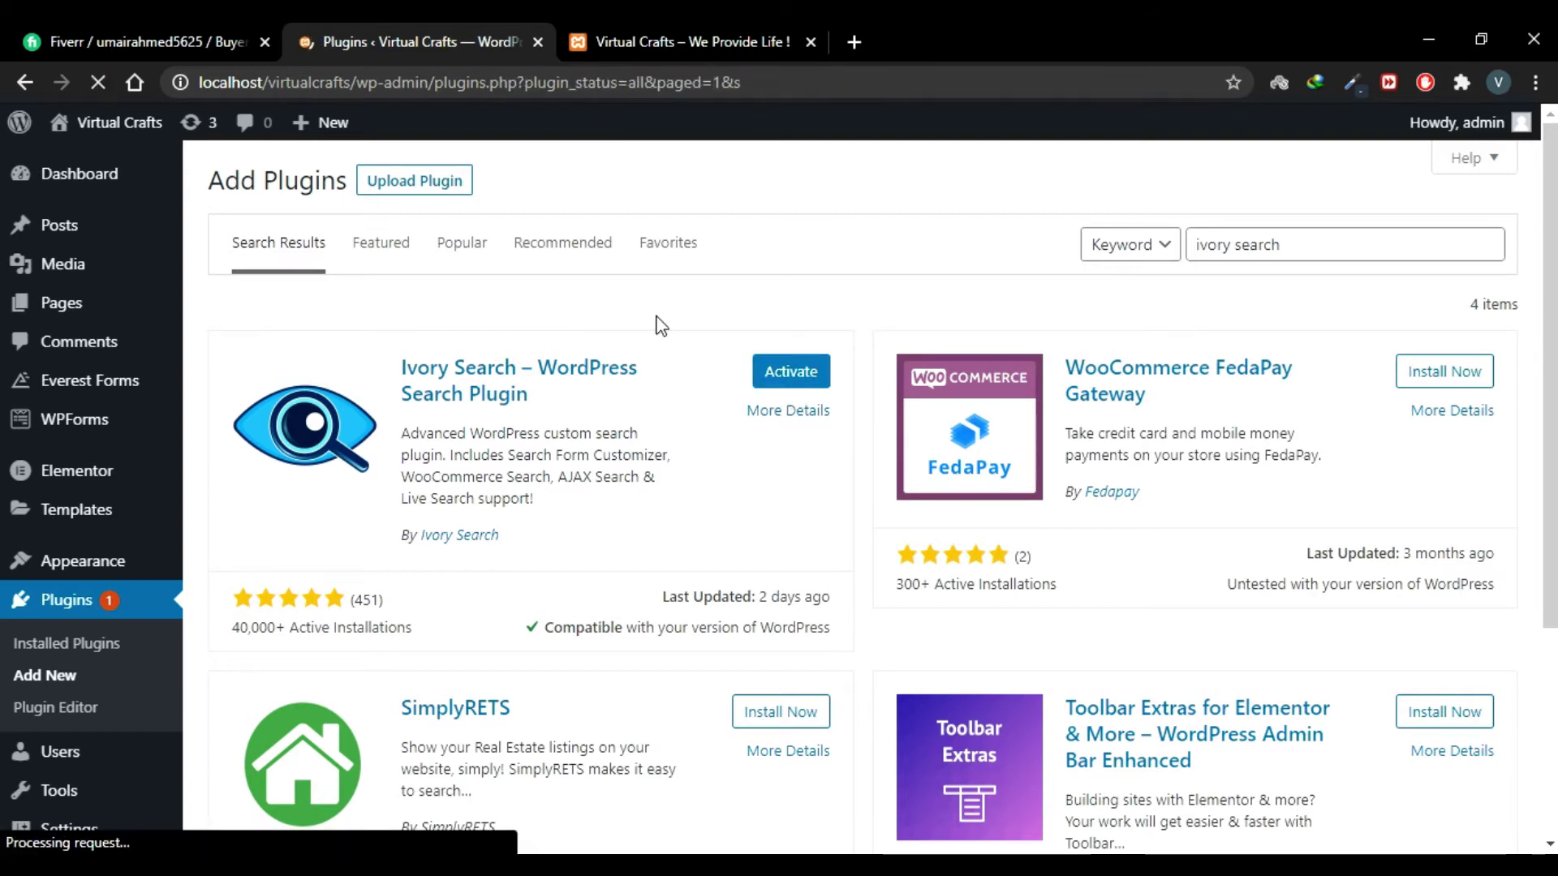
scroll(656, 325, down, 4)
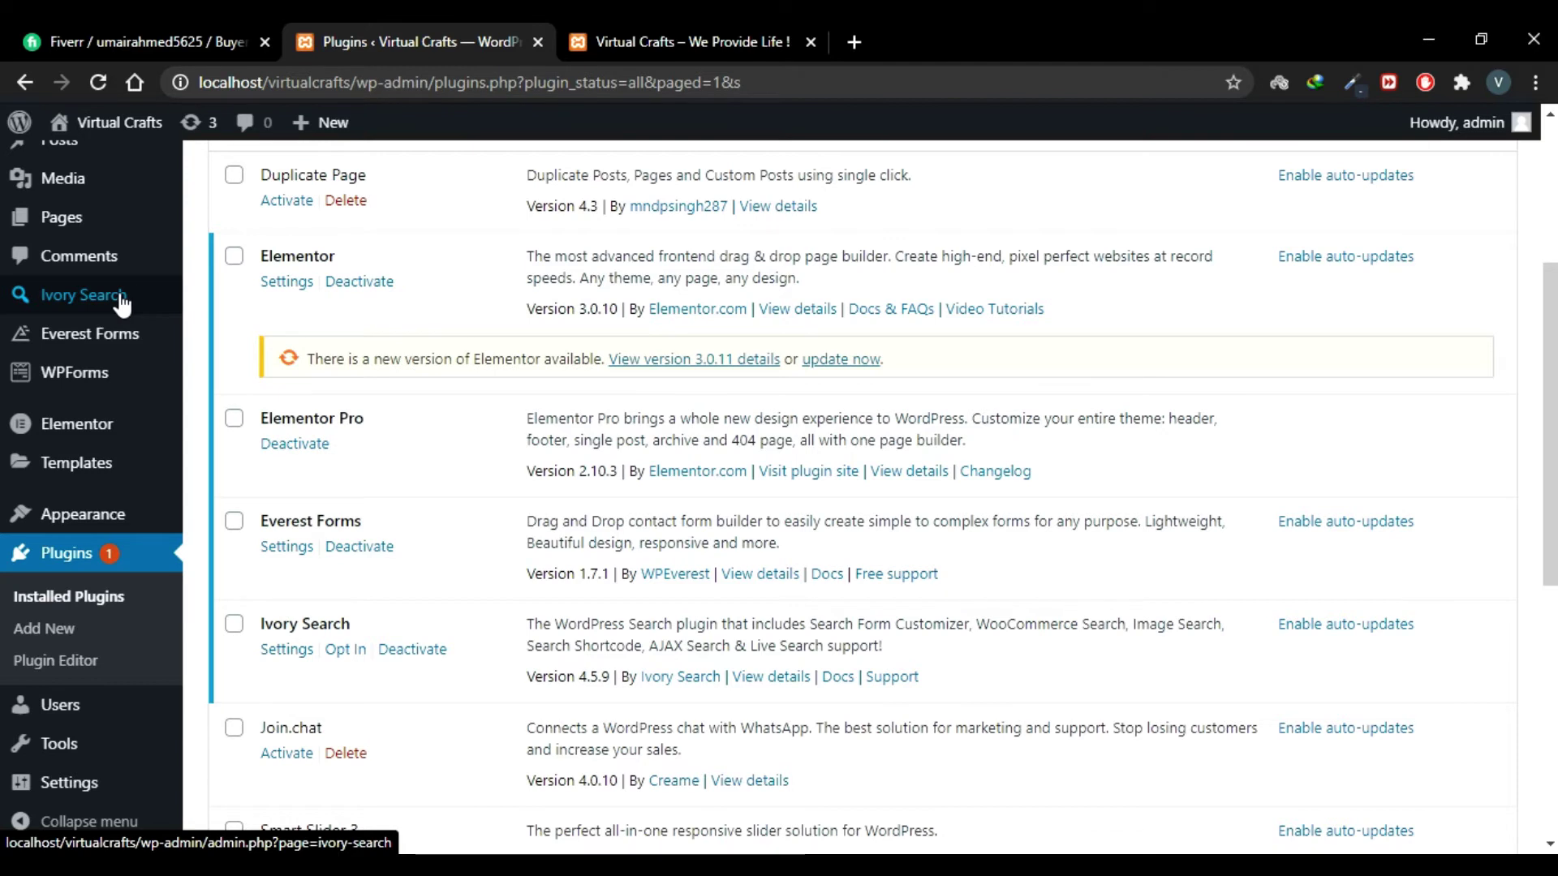
click(94, 300)
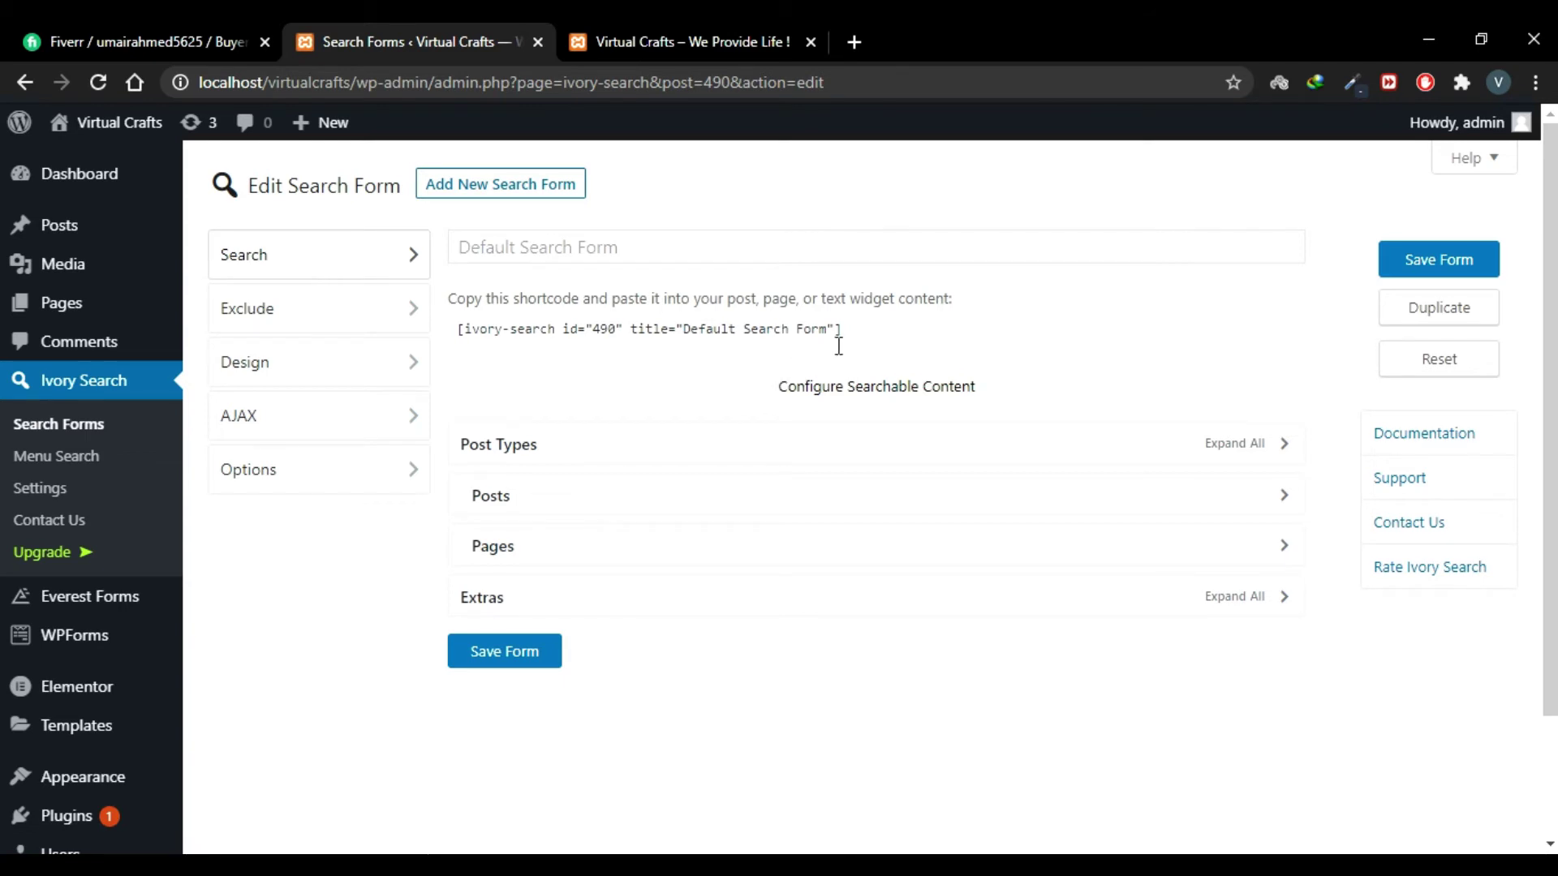
Step: Select the [ivory-search] shortcode, then open the Virtual Crafts Home page in Elementor
click(865, 334)
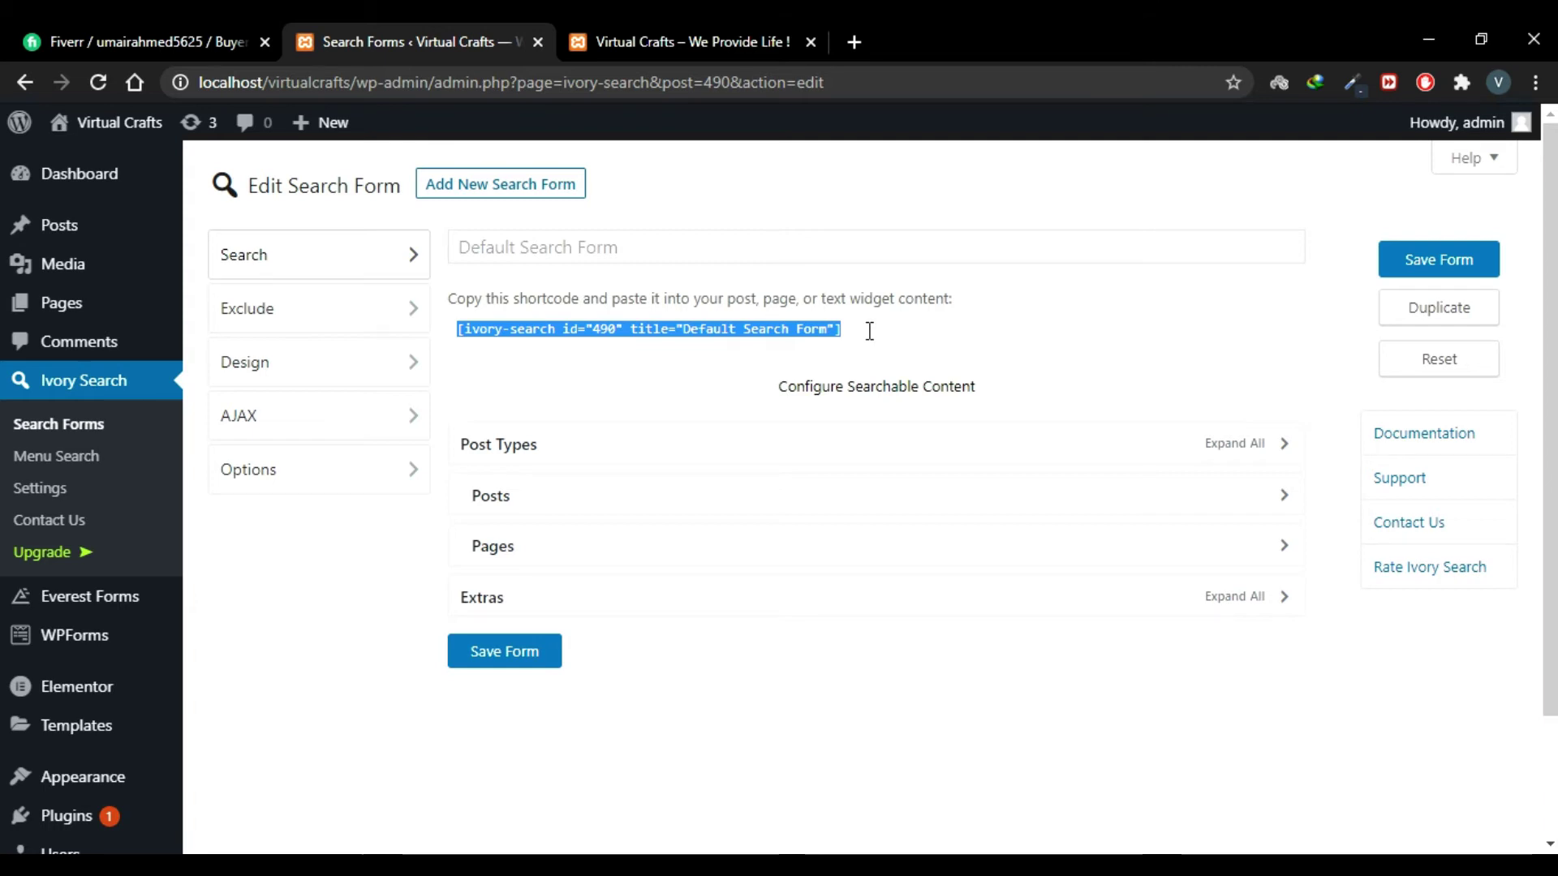
click(737, 26)
mouse_move(718, 134)
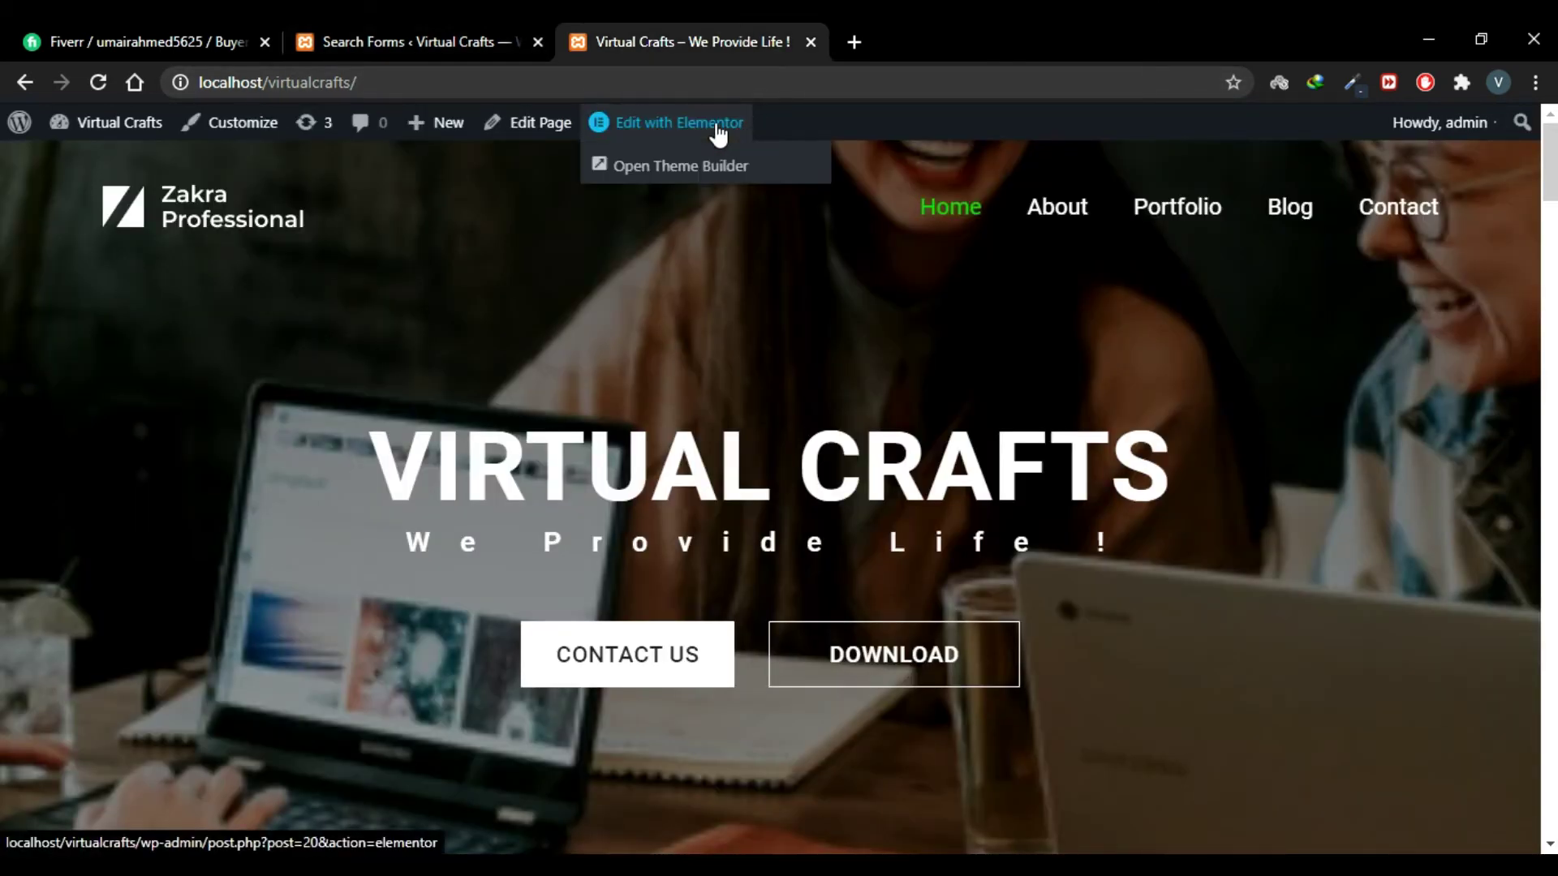
click(718, 128)
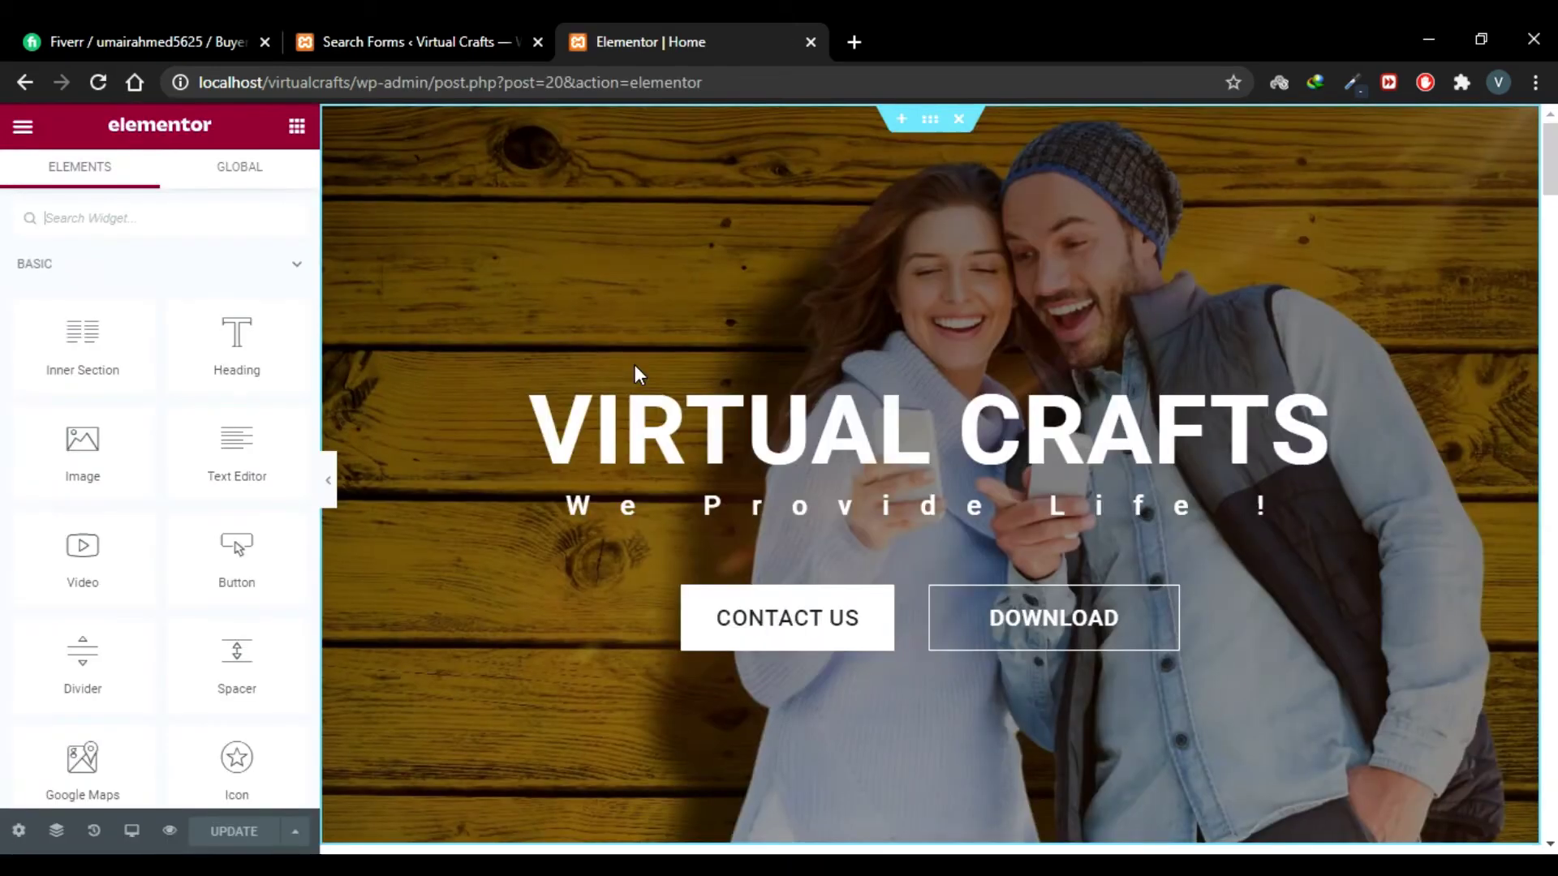
Step: Add an empty section above Services and place a Shortcode widget in it
scroll(633, 375, down, 5)
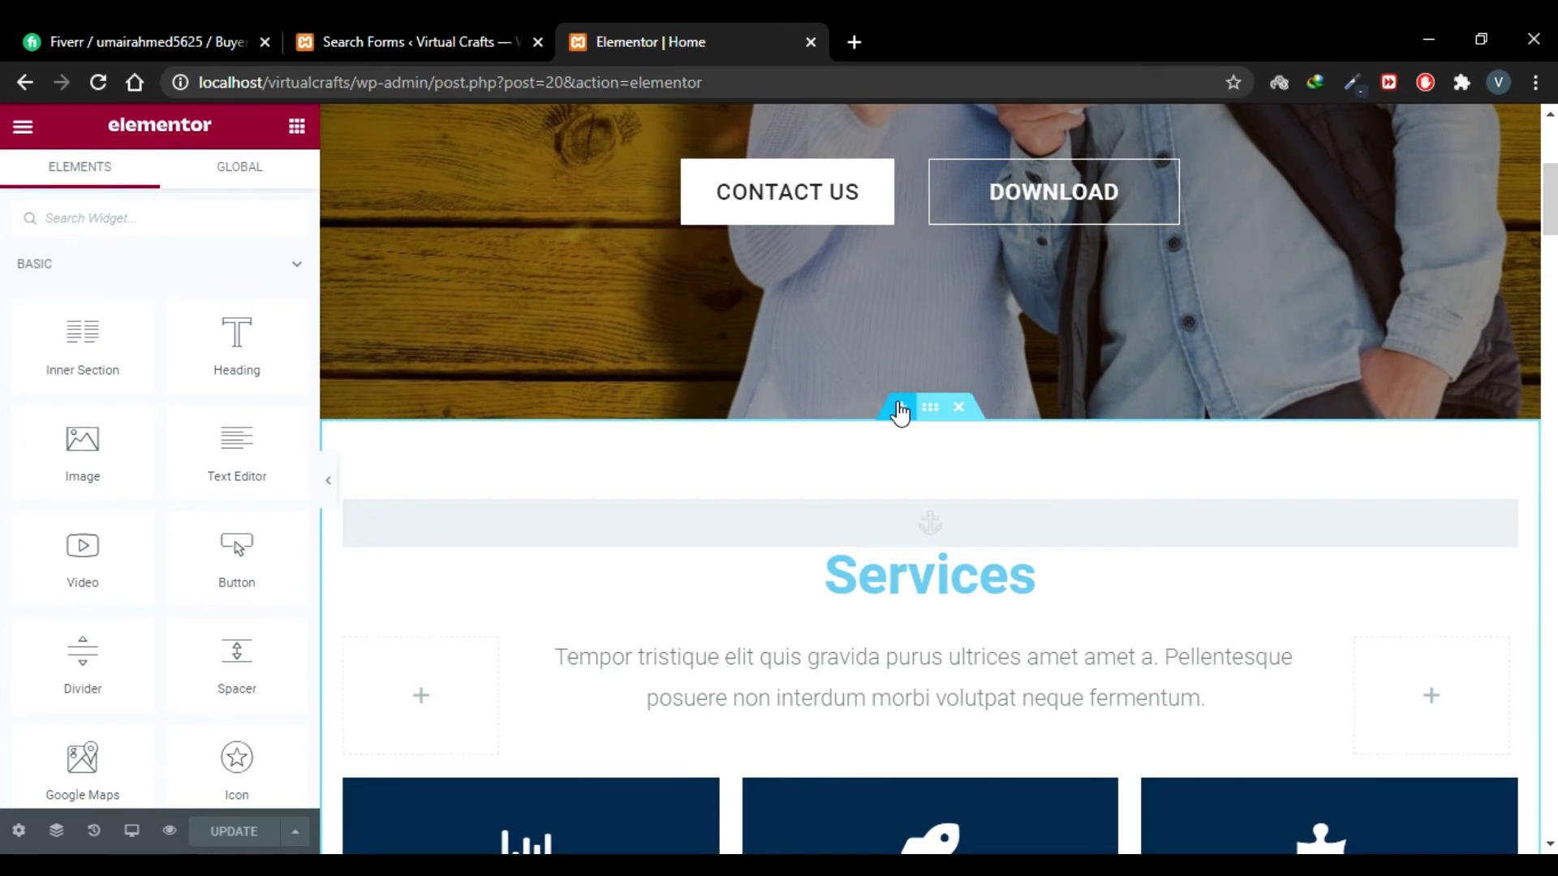
click(900, 407)
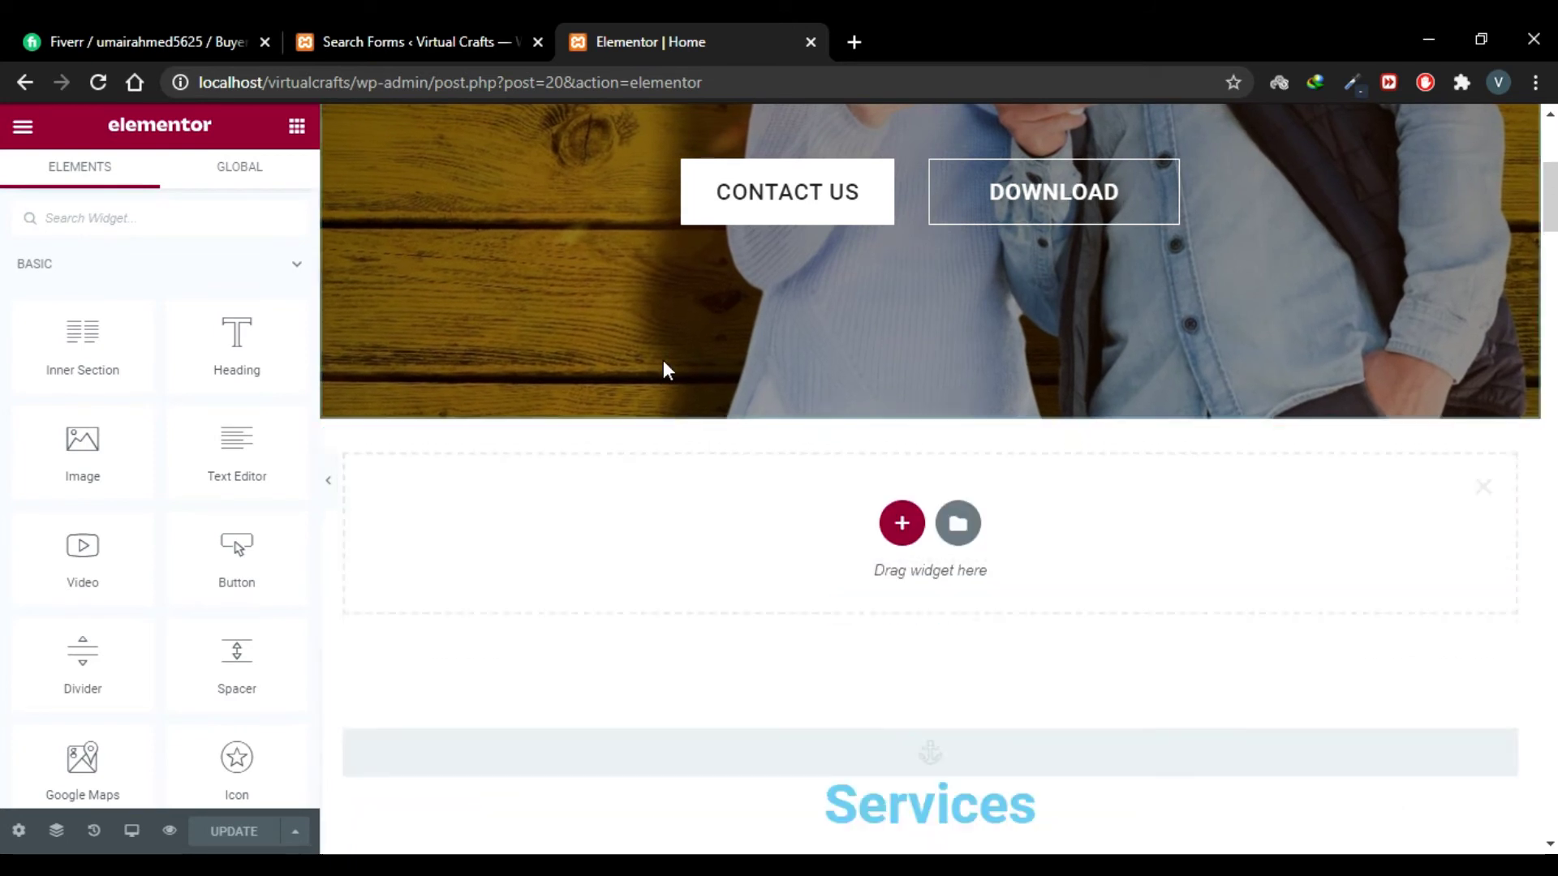
click(210, 210)
text(sho)
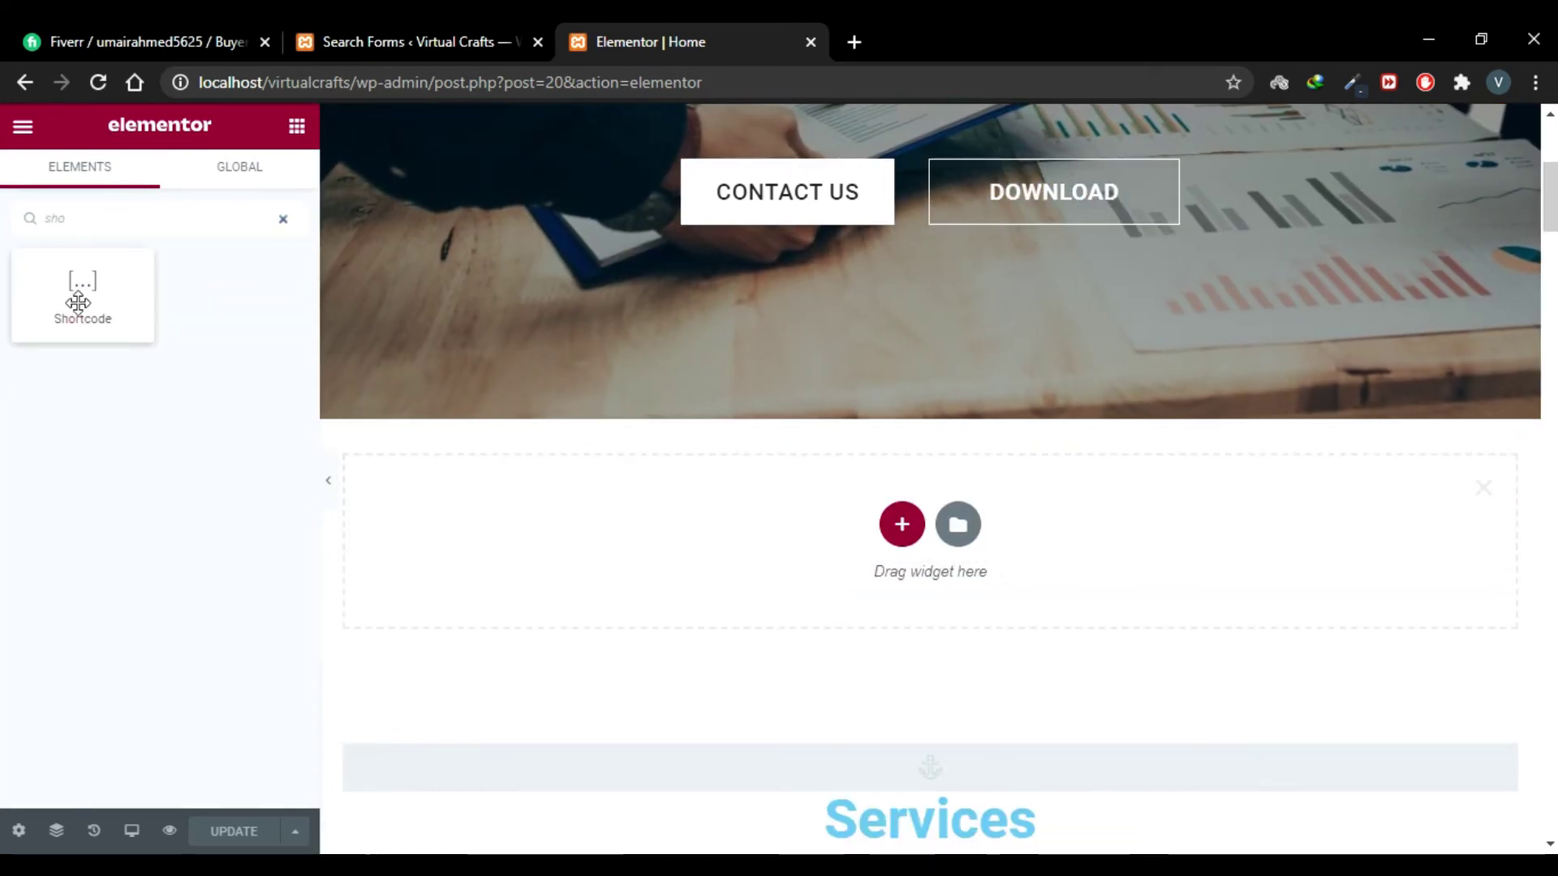
drag(77, 295, 841, 552)
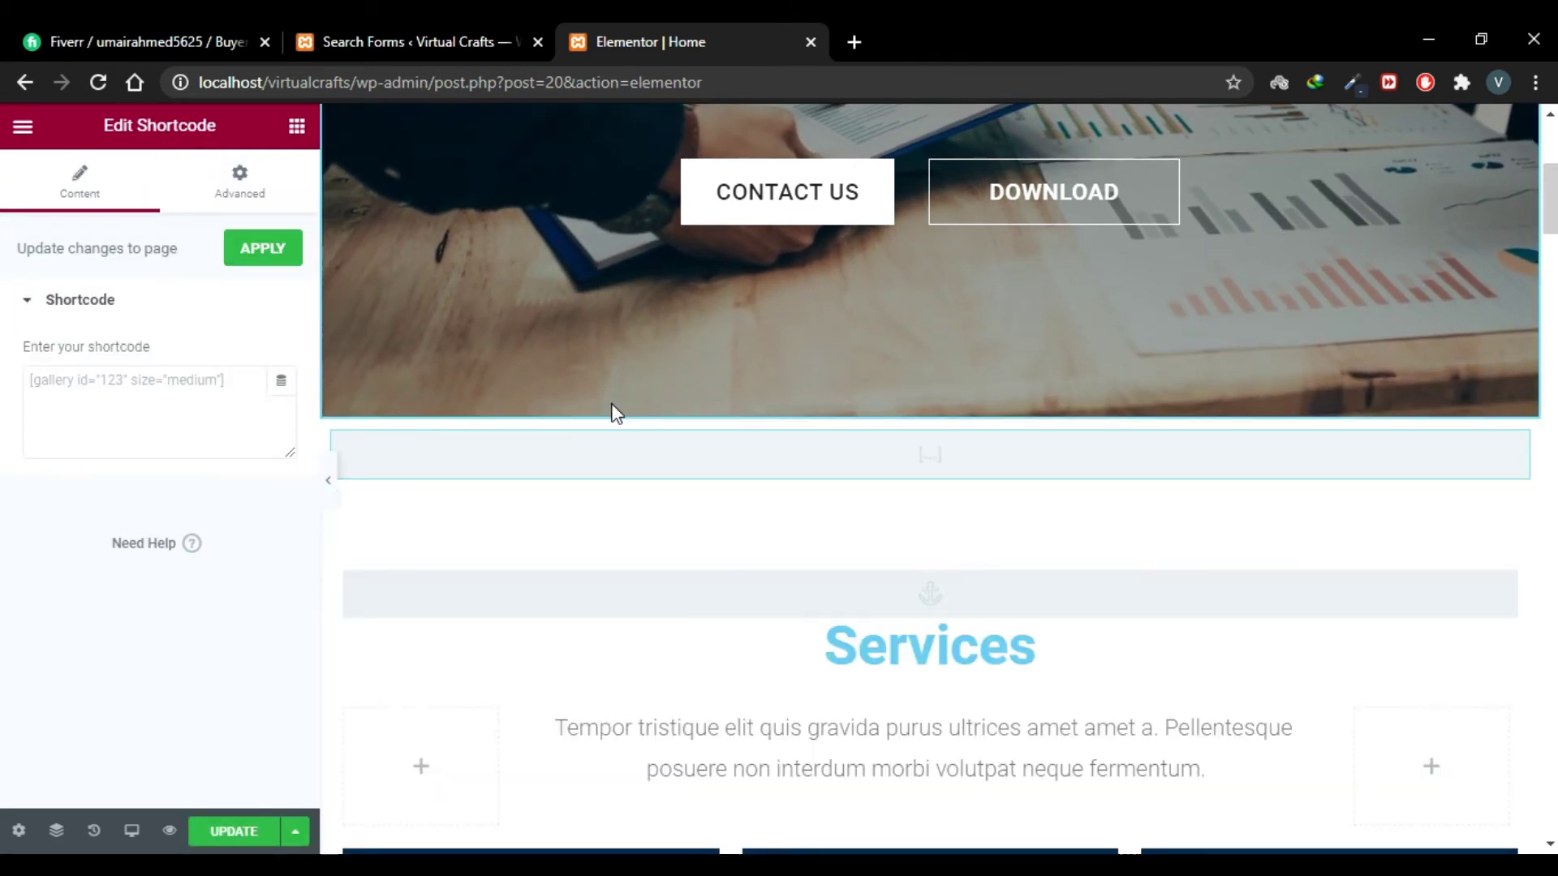
Step: Copy the Ivory Search shortcode from Search Forms, paste it into the widget, and update the page
click(436, 28)
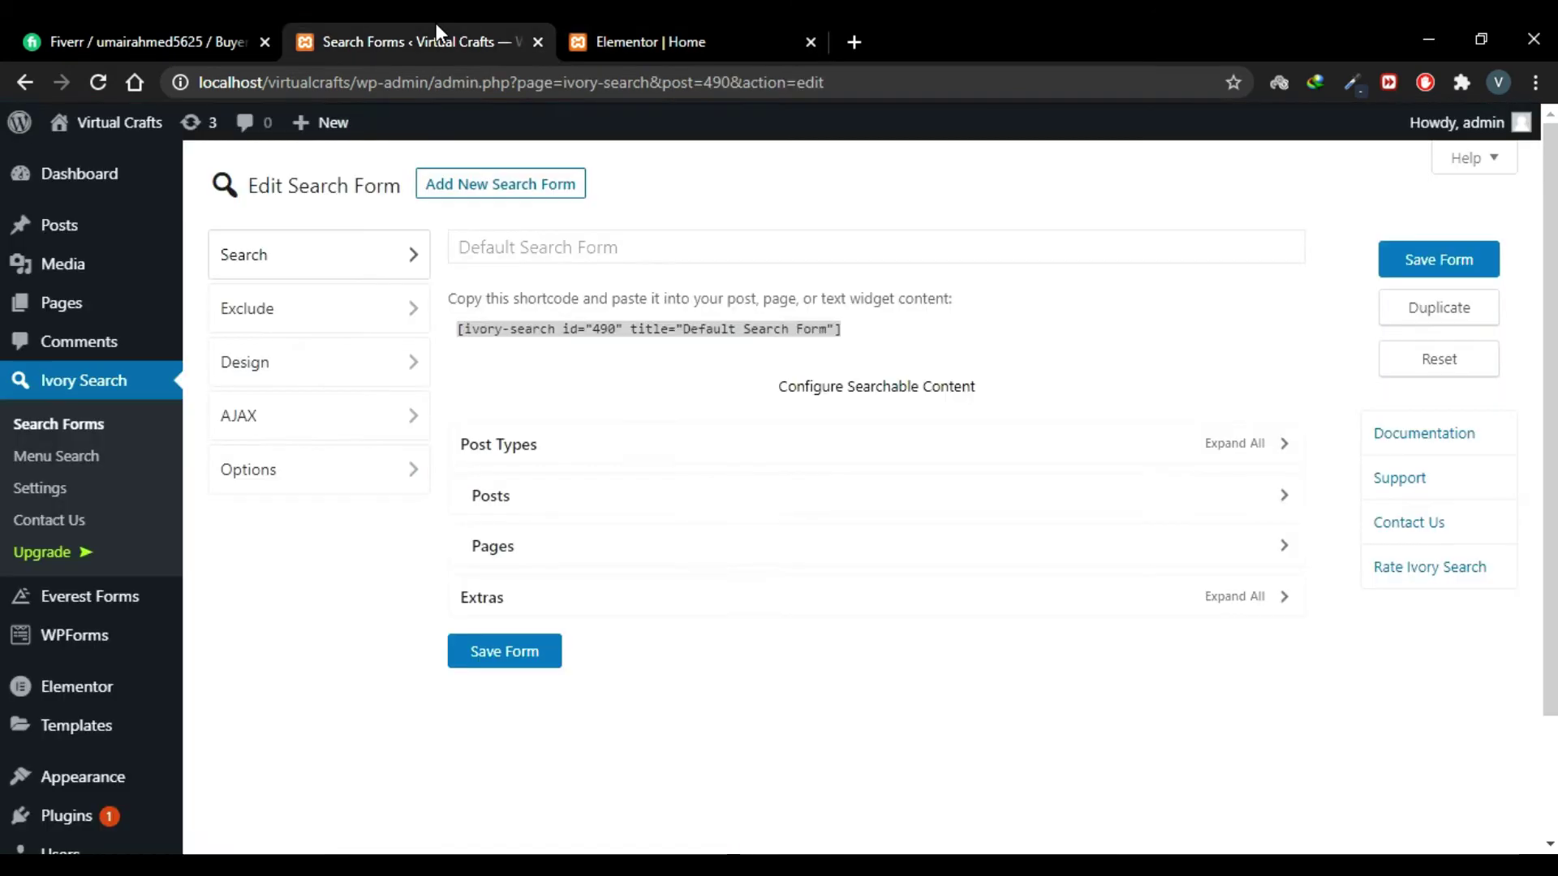
click(799, 328)
right_click(804, 341)
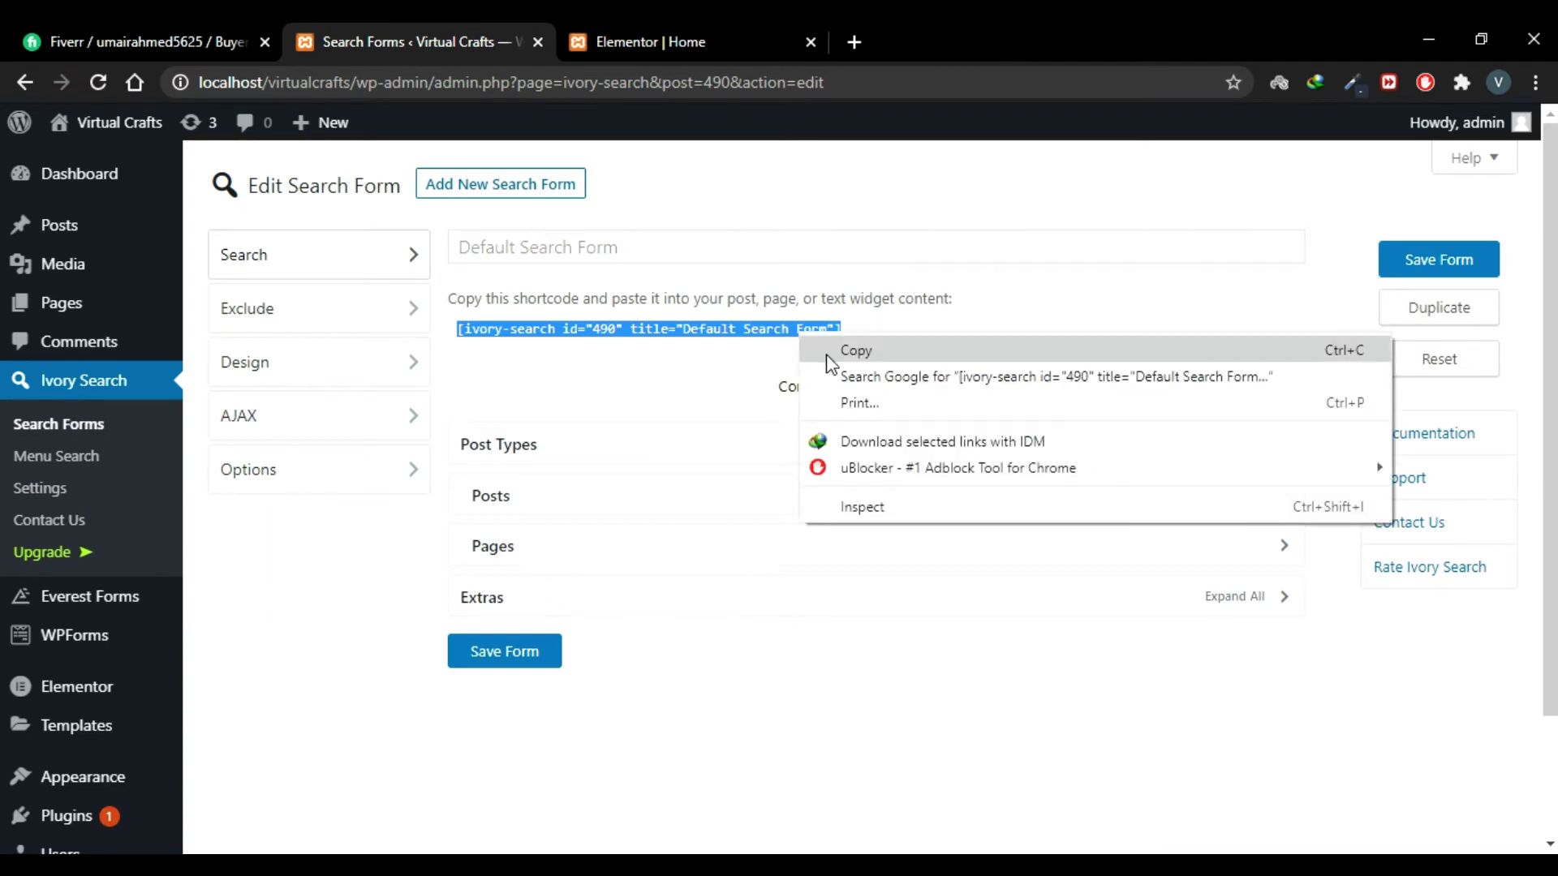
click(856, 350)
click(670, 27)
click(184, 406)
key(ctrl+v)
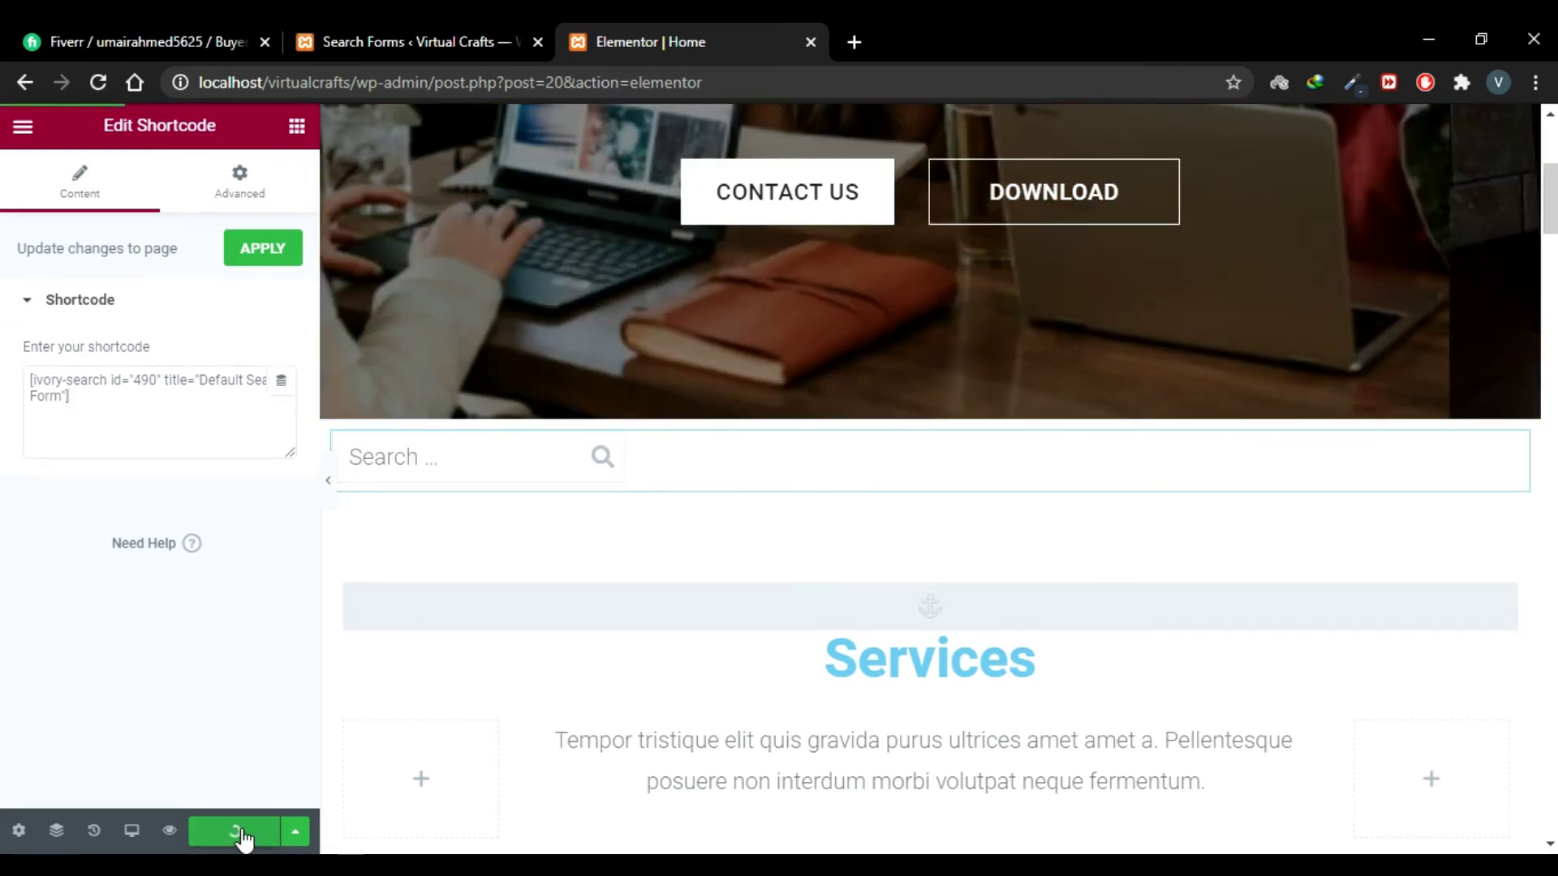
click(242, 836)
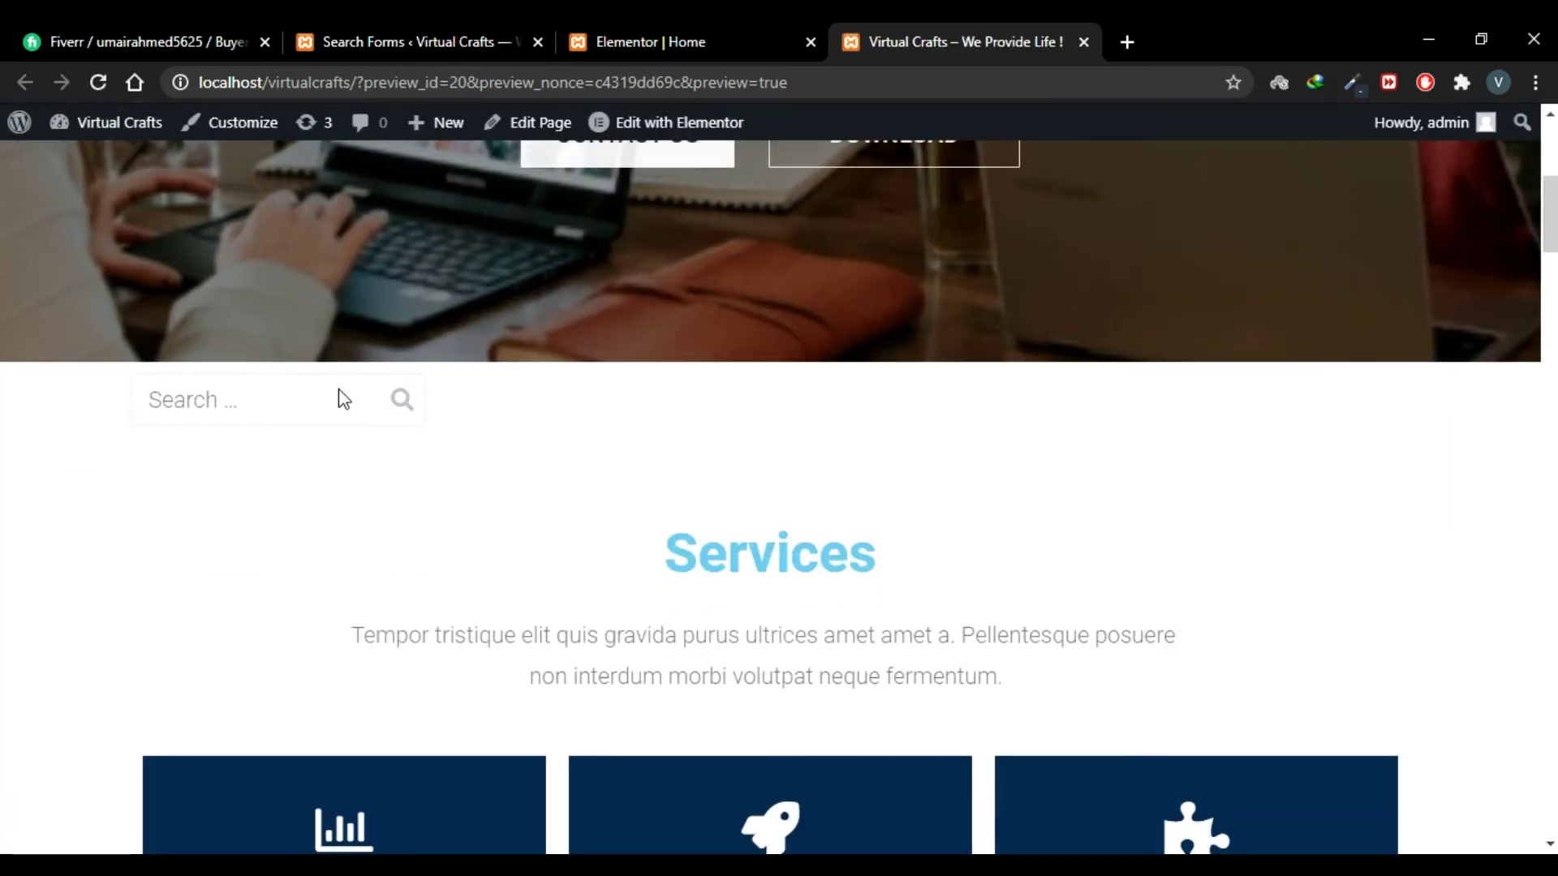
Step: Try the new search box below the hero, then return to the Edit Search Form page
click(289, 397)
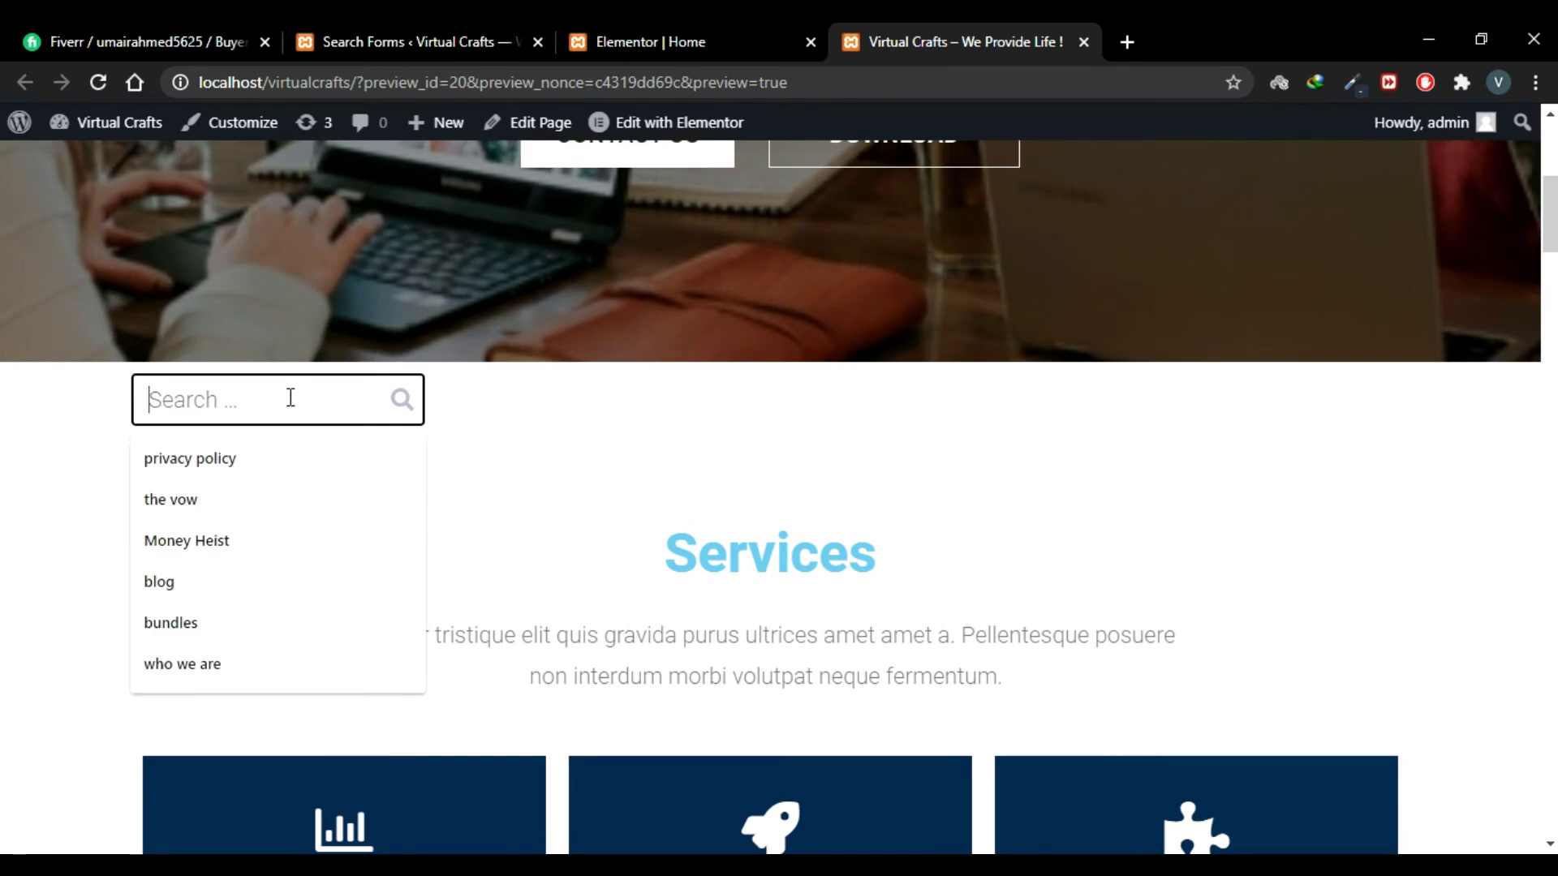
click(574, 446)
scroll(574, 445, up, 5)
scroll(576, 453, down, 2)
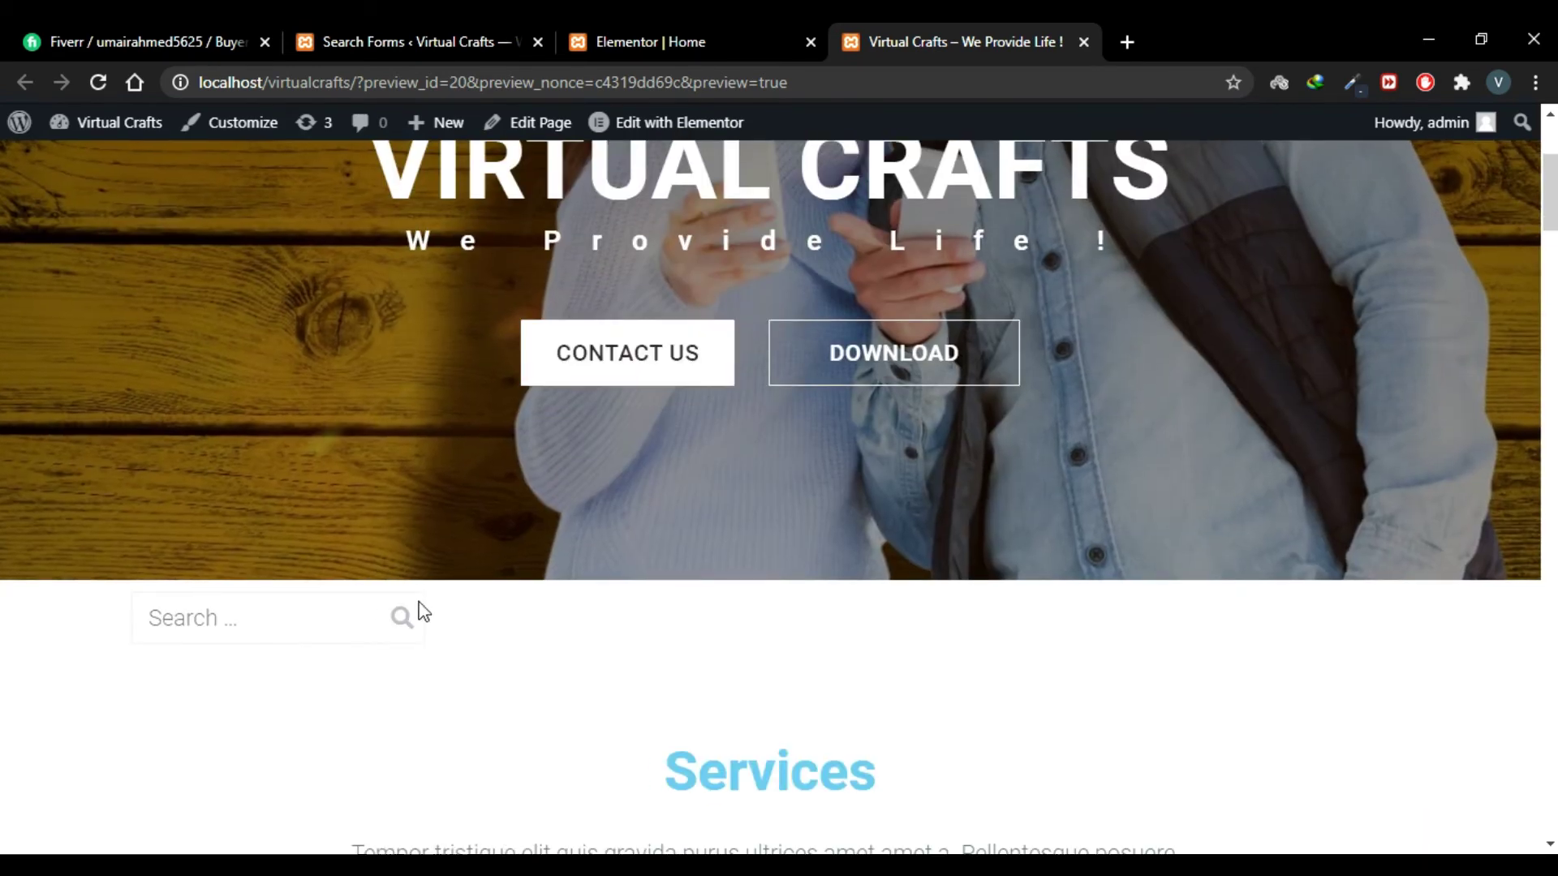
scroll(726, 612, up, 3)
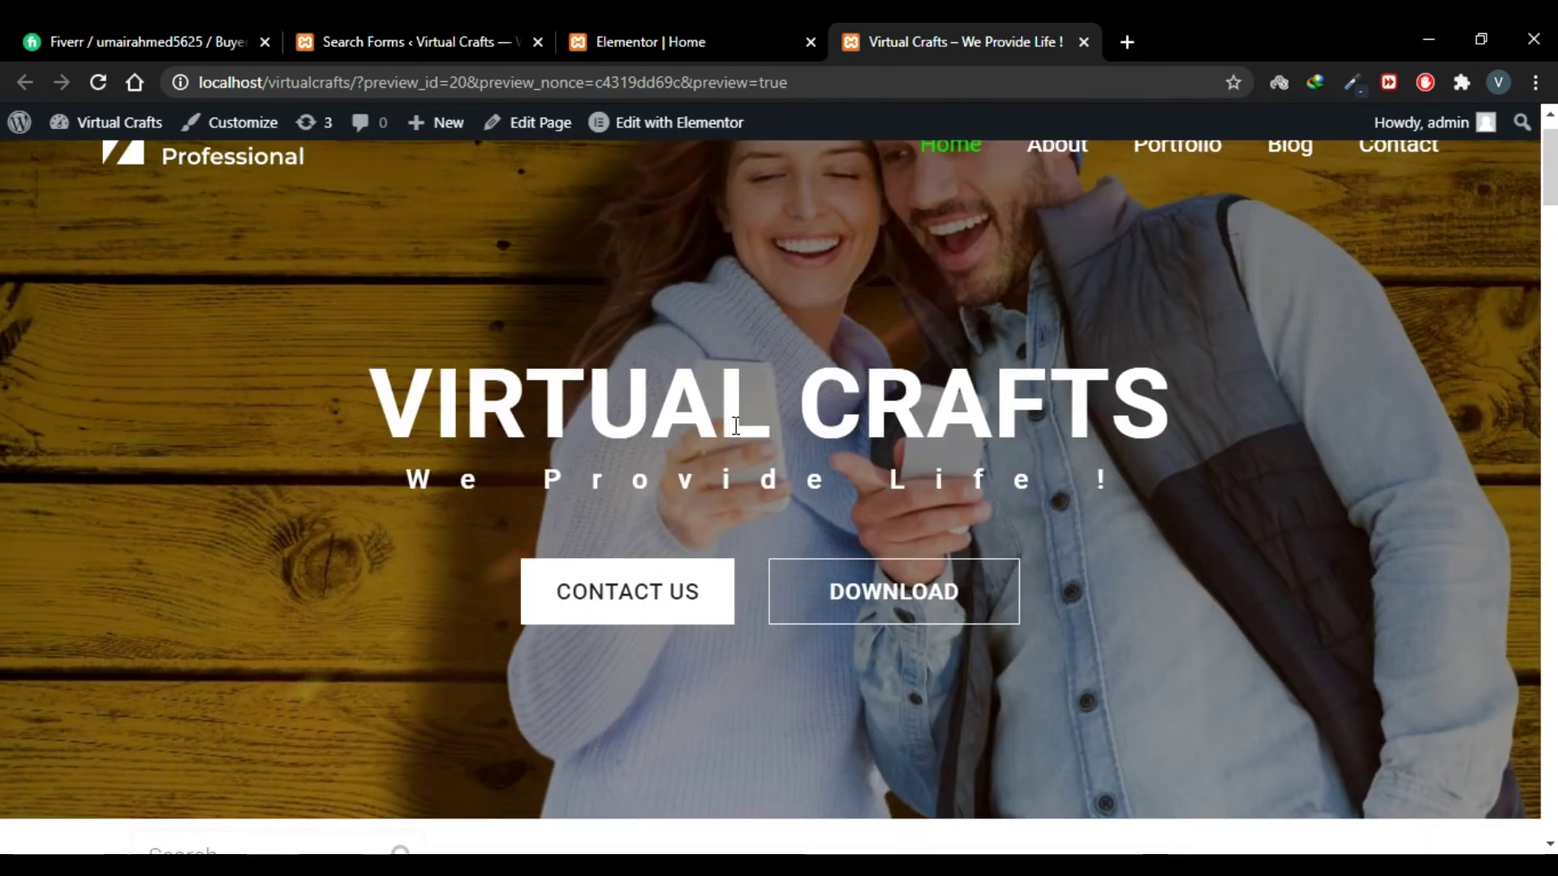
scroll(1196, 444, up, 1)
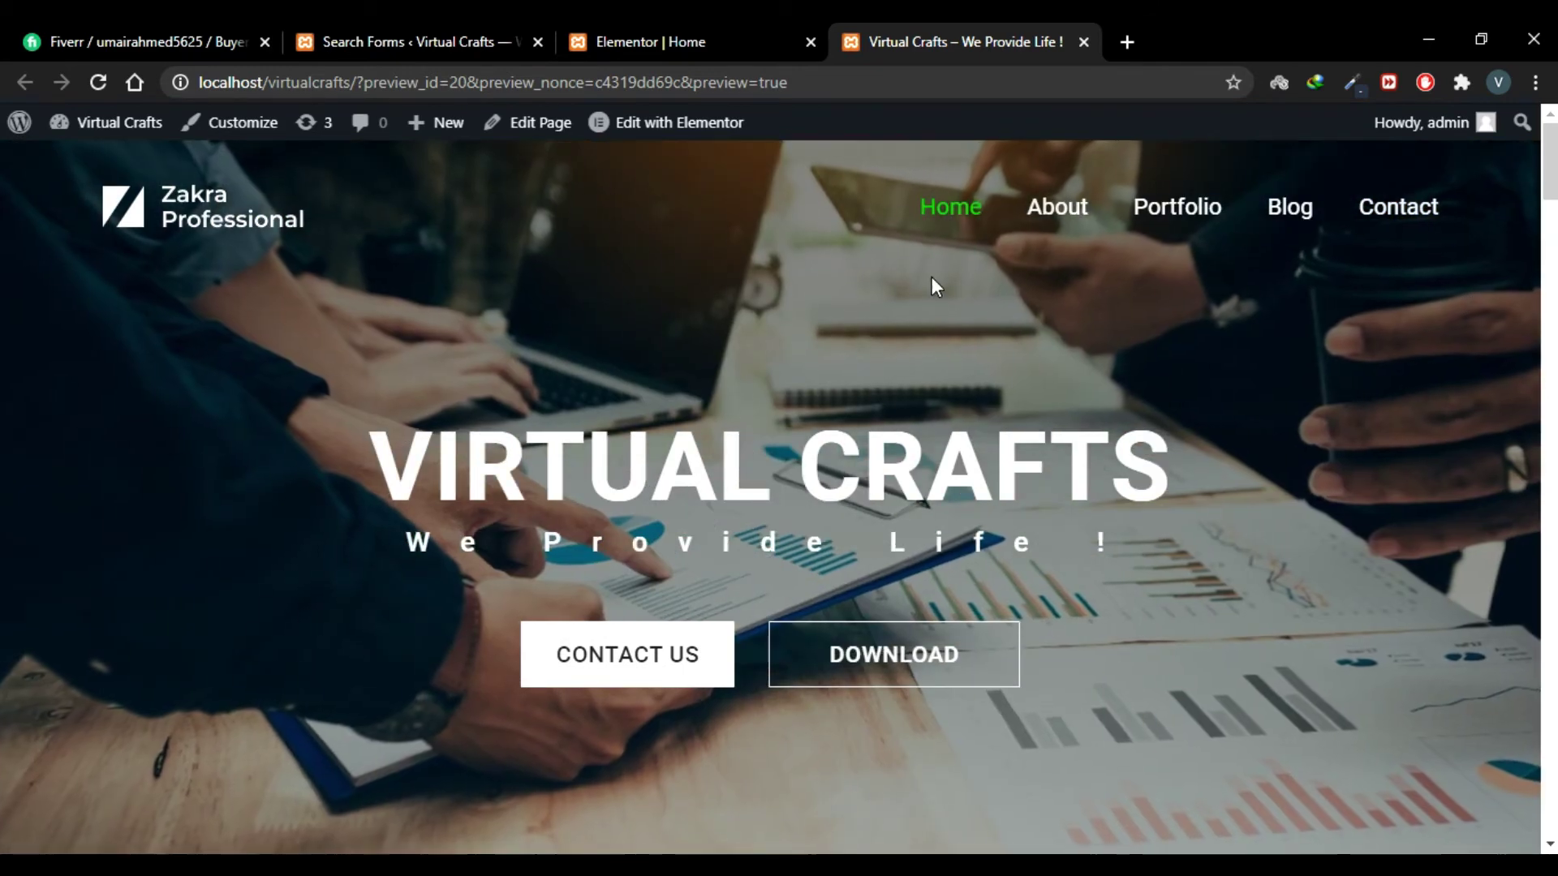
click(490, 26)
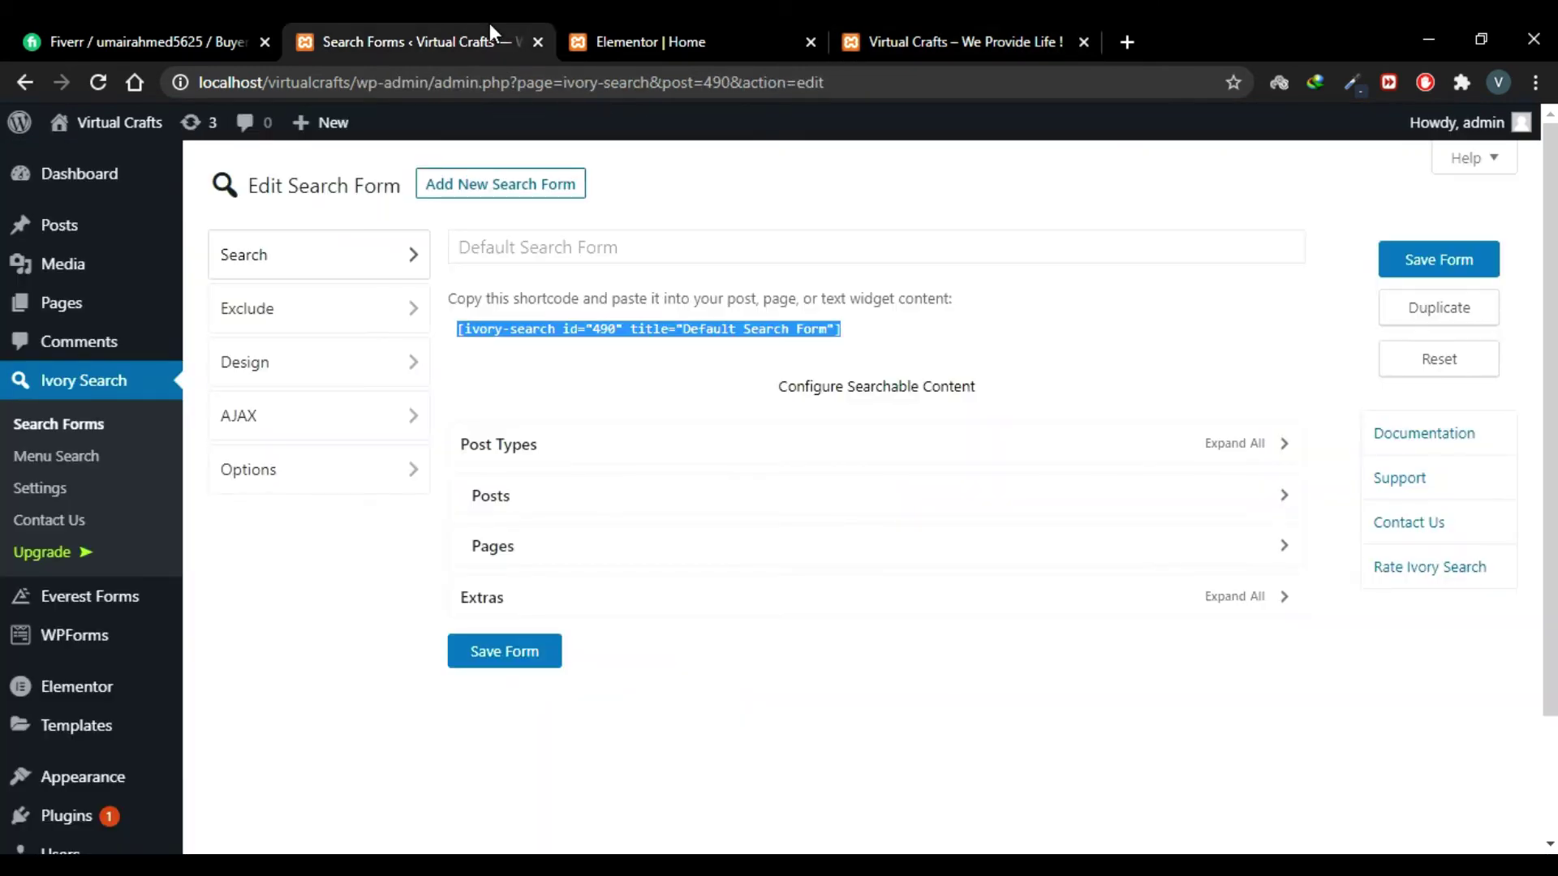
Step: Enable Search Form Customization on the Design tab, accept the reload, and launch the Search Form Customizer
click(354, 581)
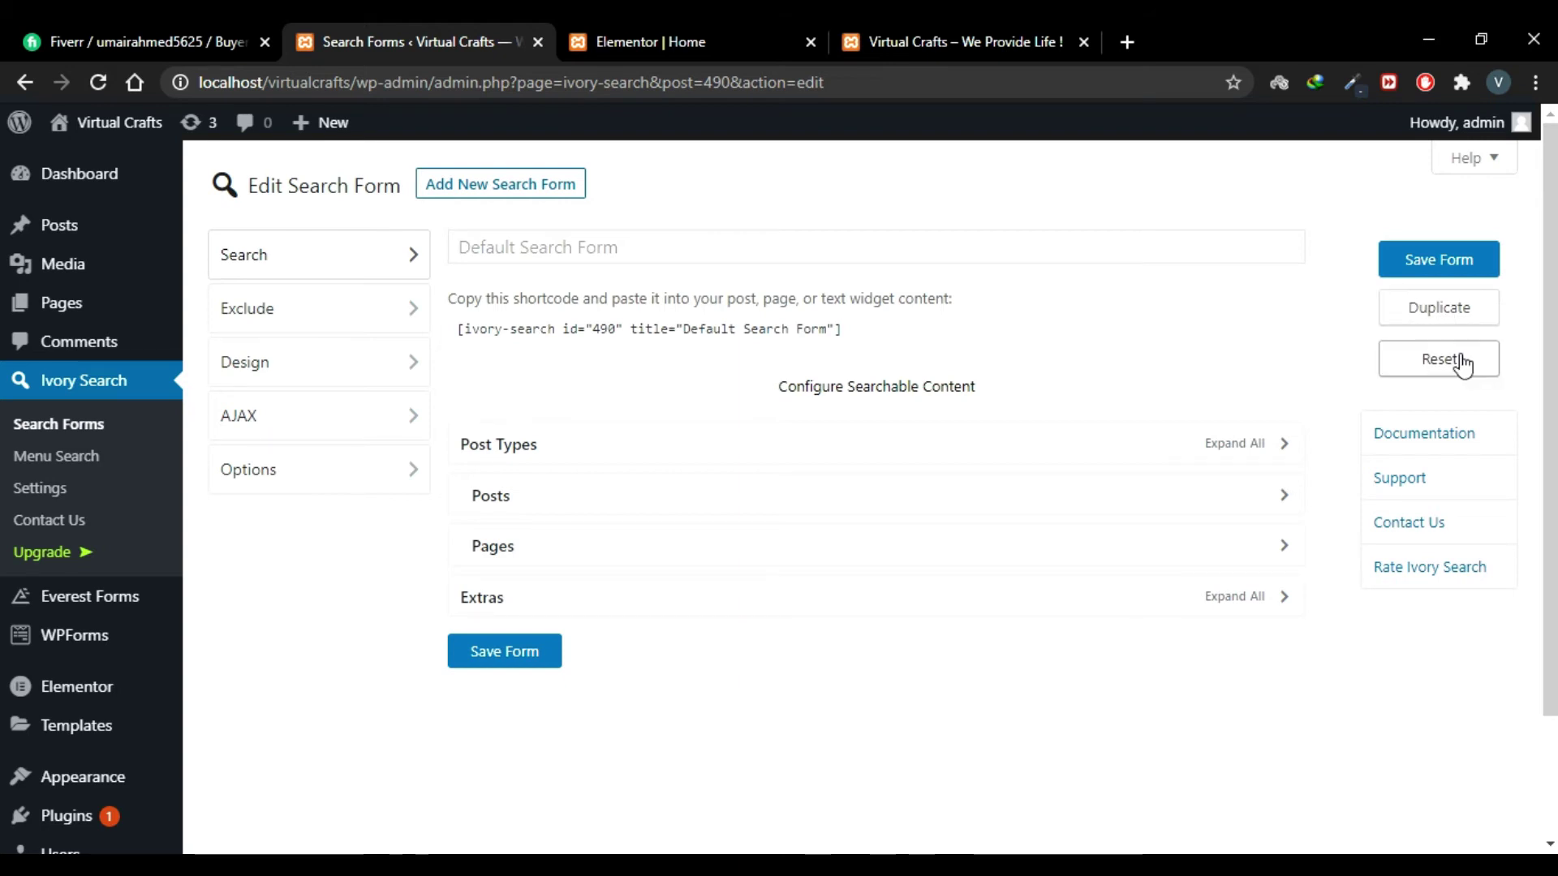
click(1444, 261)
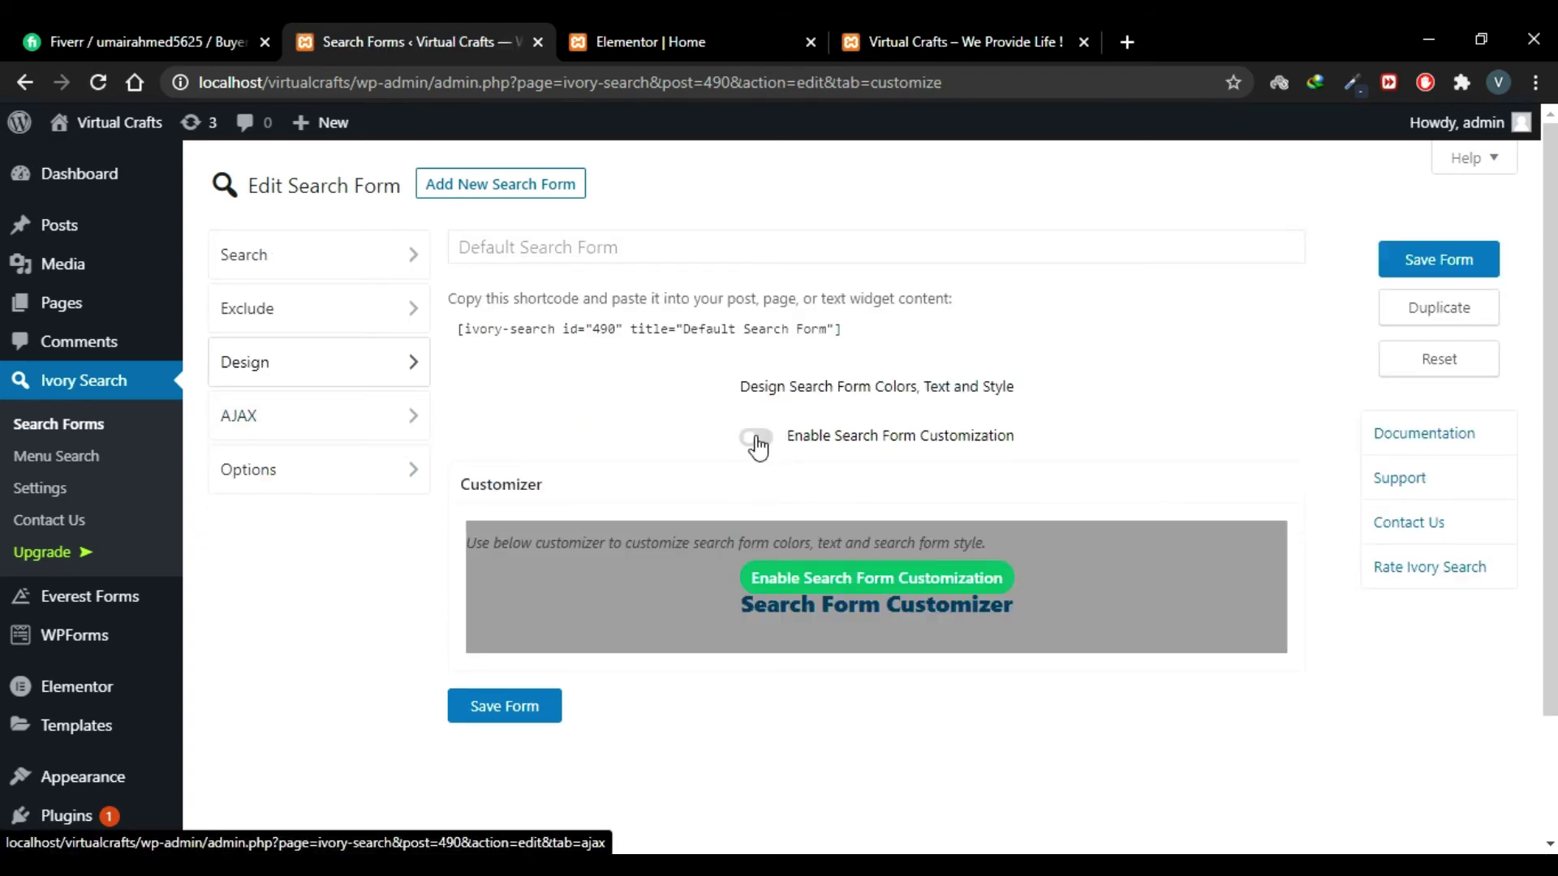
click(756, 439)
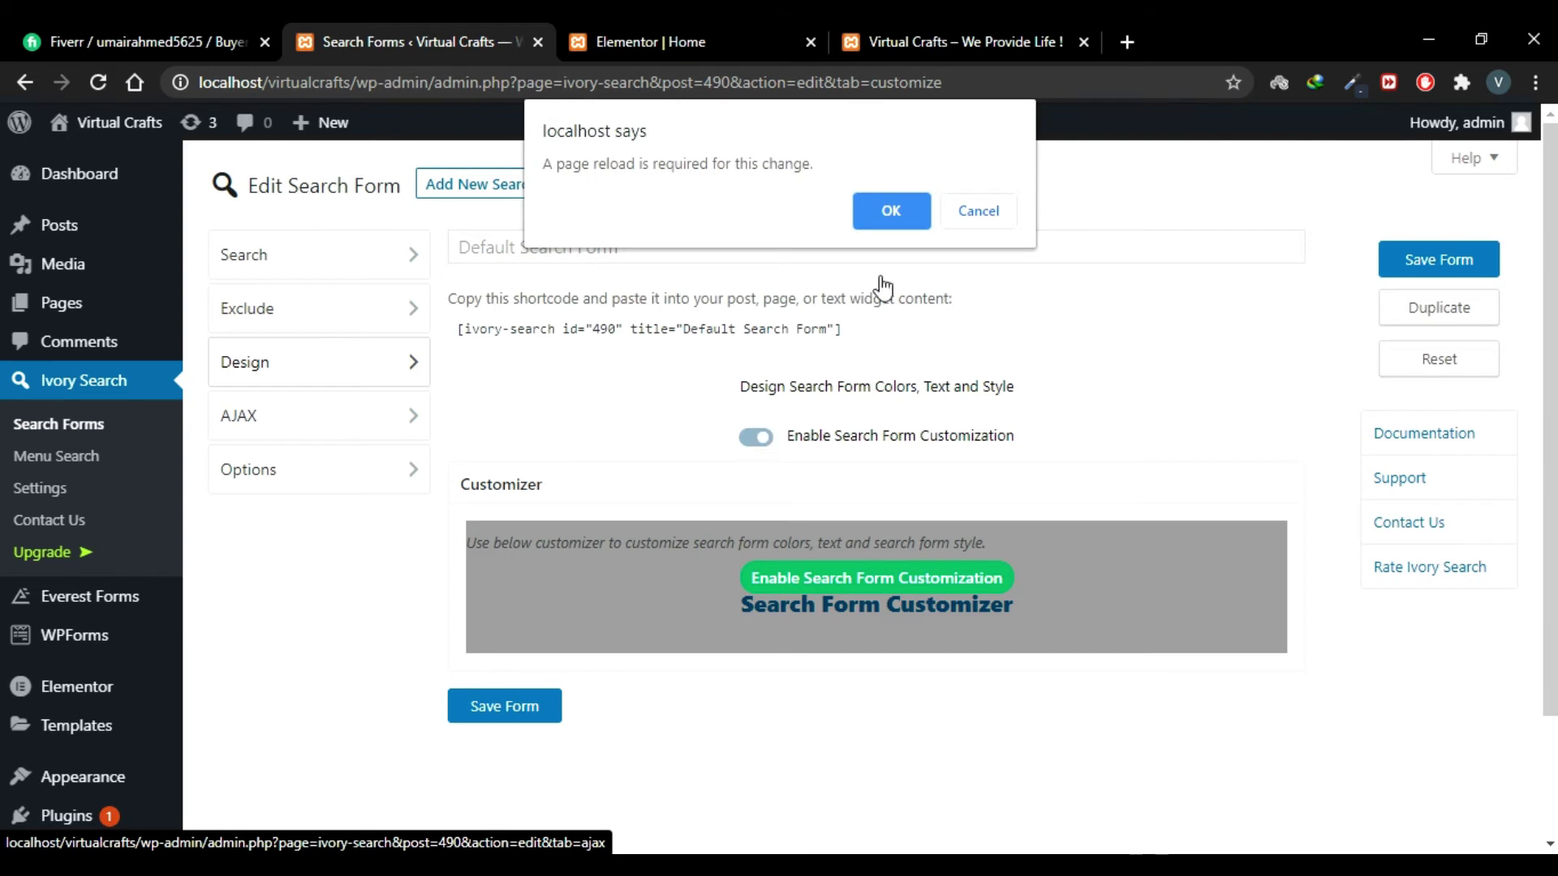
click(881, 207)
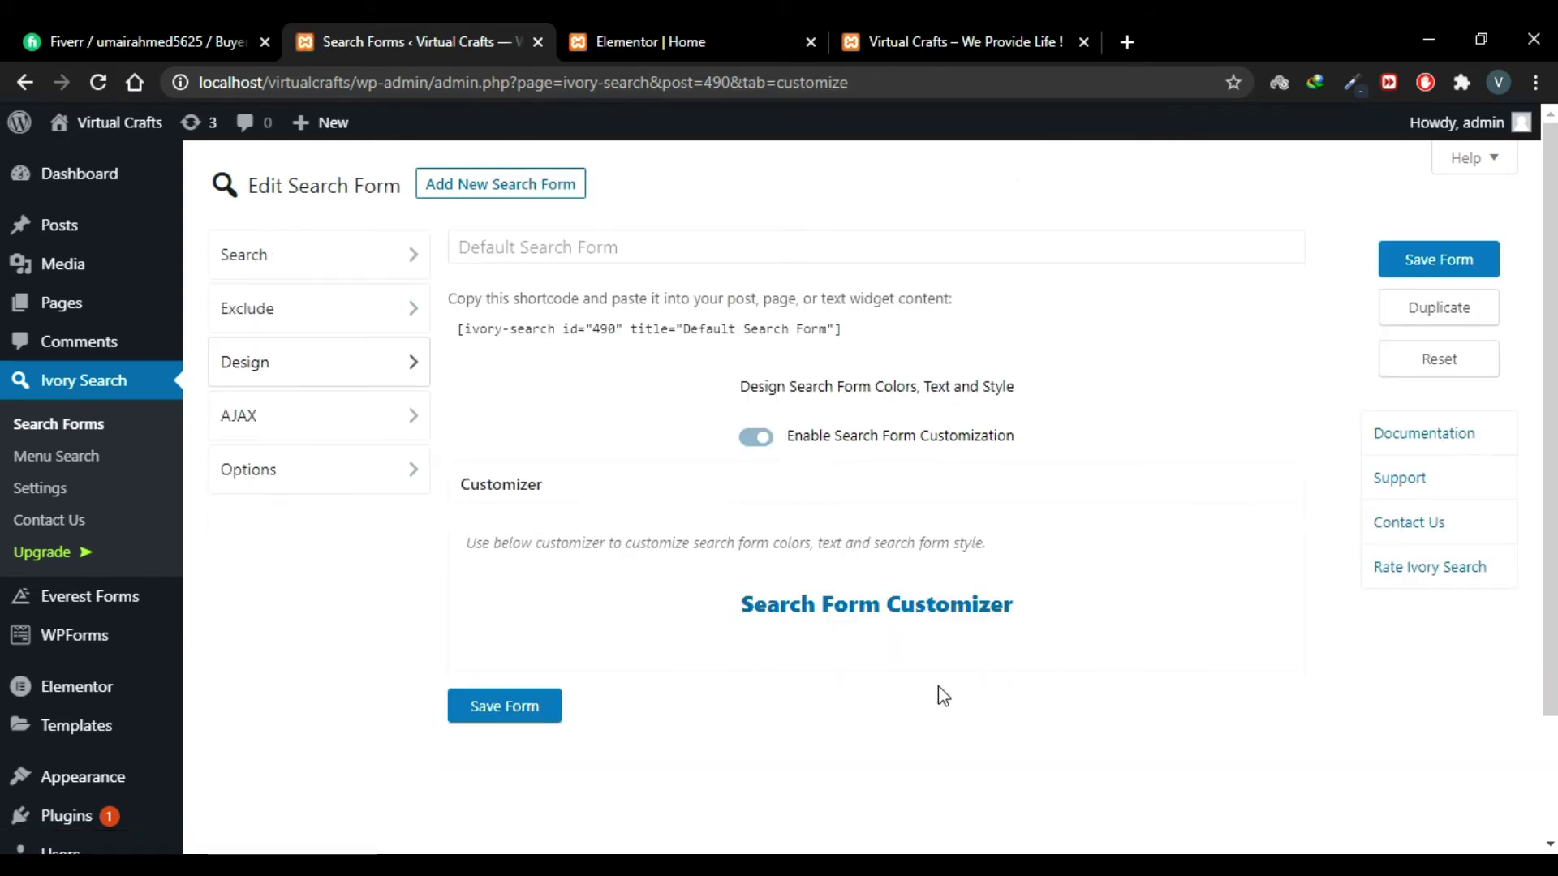
click(887, 625)
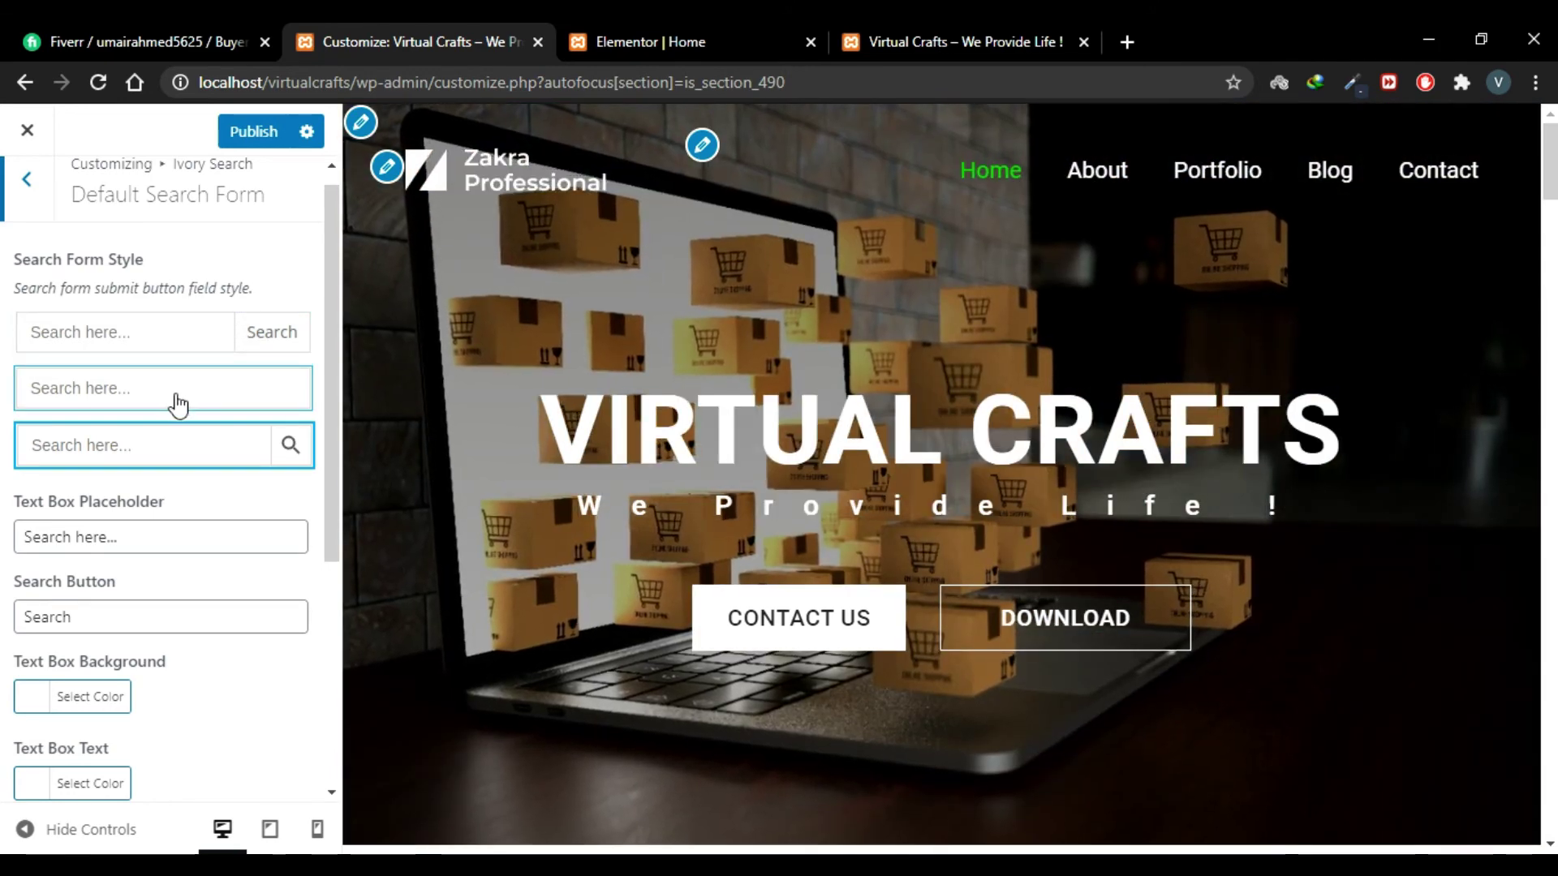
Step: Choose the third, magnifier-button search style and set the placeholder to 'What are you looking for ?'
click(139, 386)
click(189, 455)
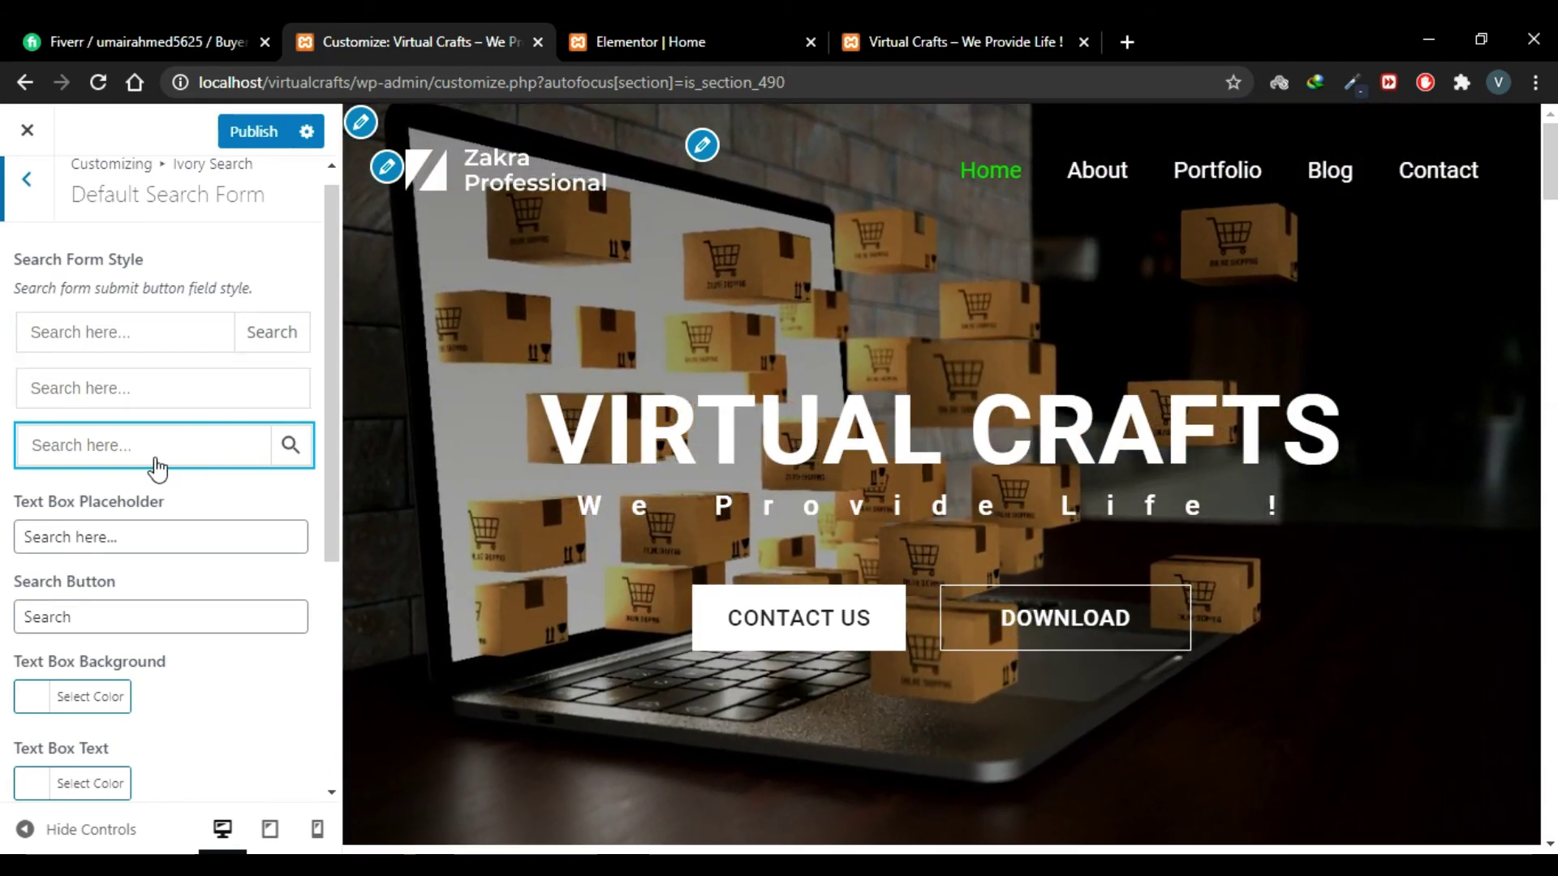
scroll(11, 454, down, 1)
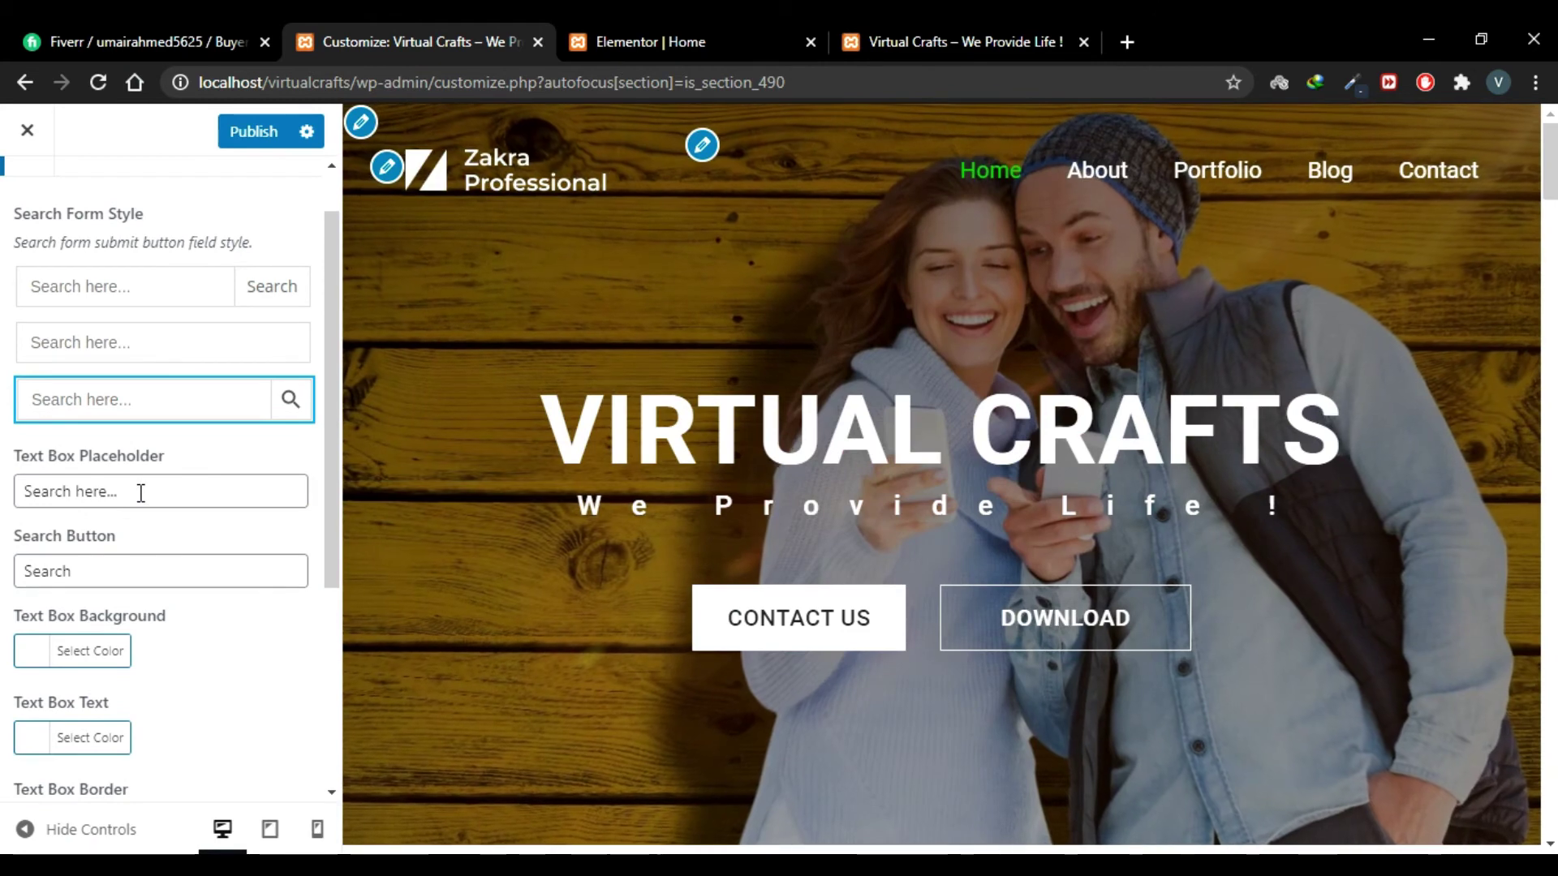
drag(139, 491, 4, 496)
text(What are you looking f)
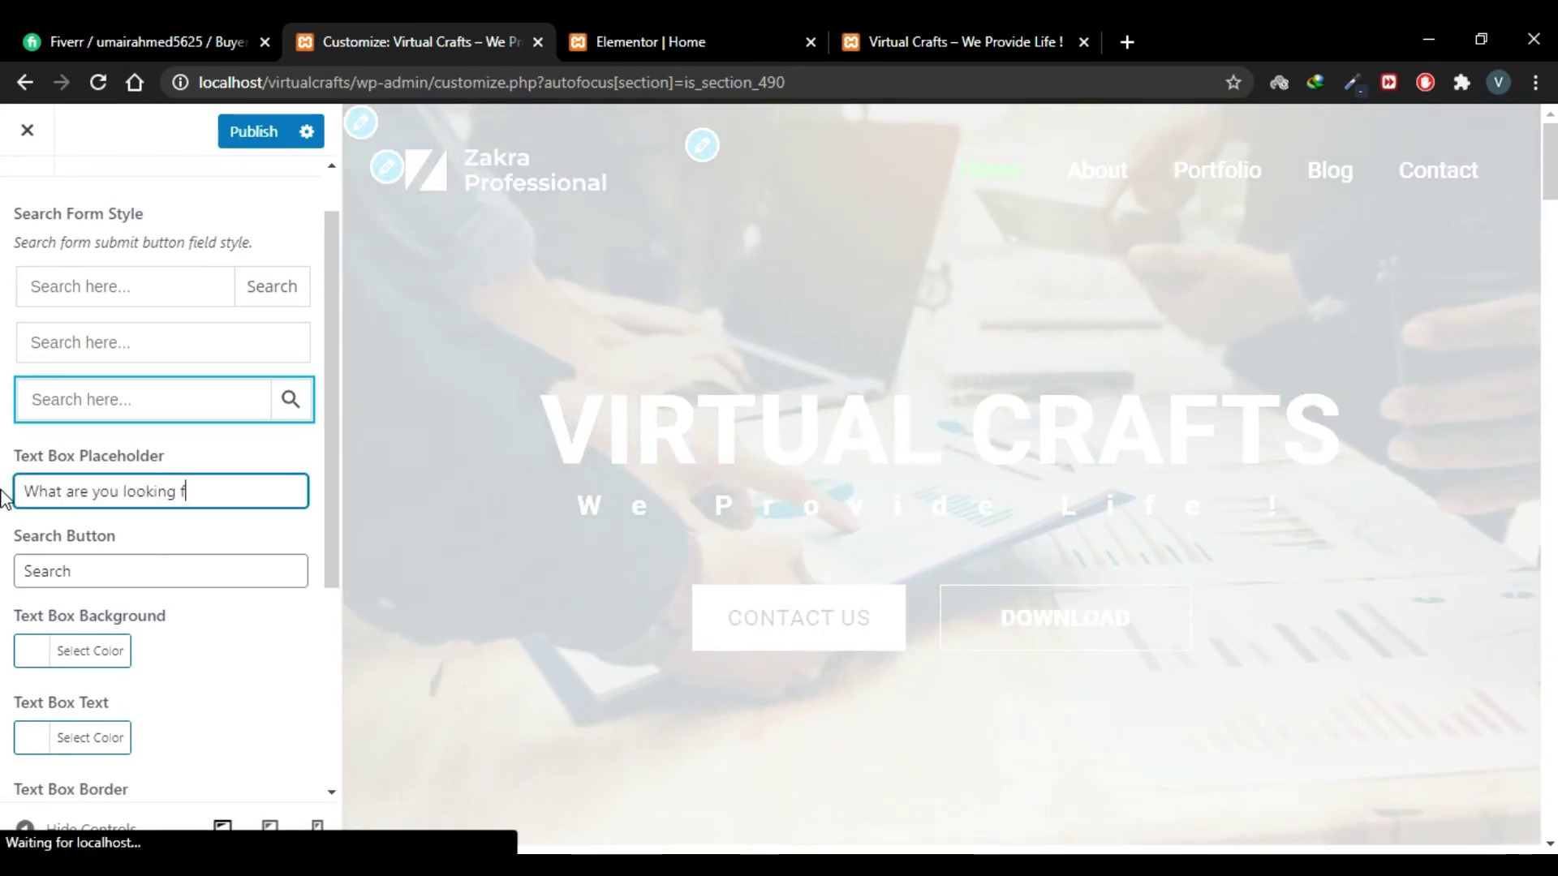
text(or ?)
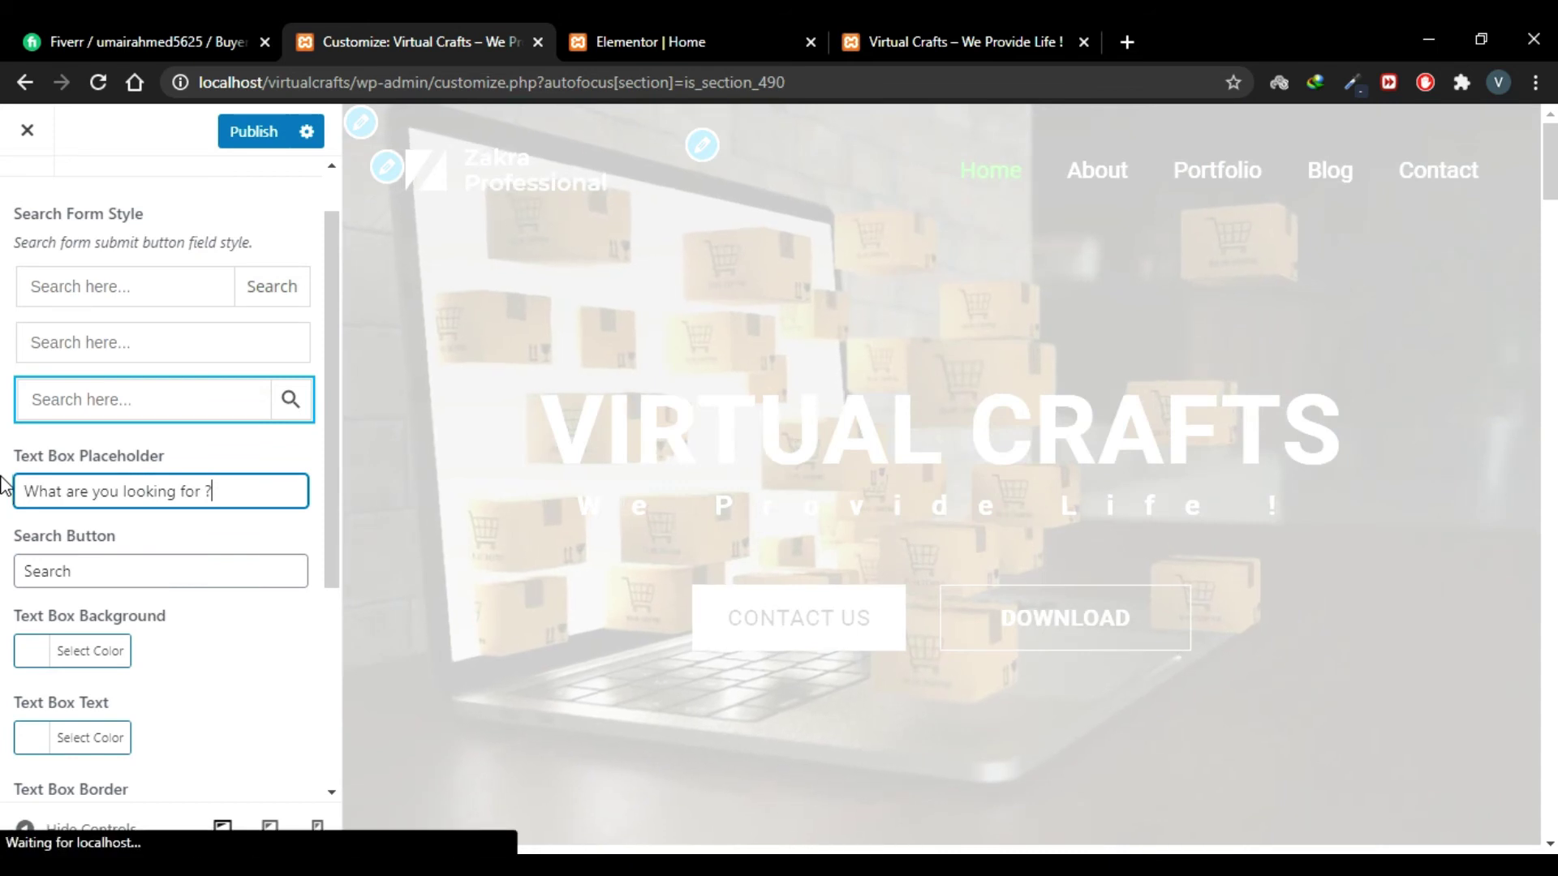
scroll(36, 531, down, 2)
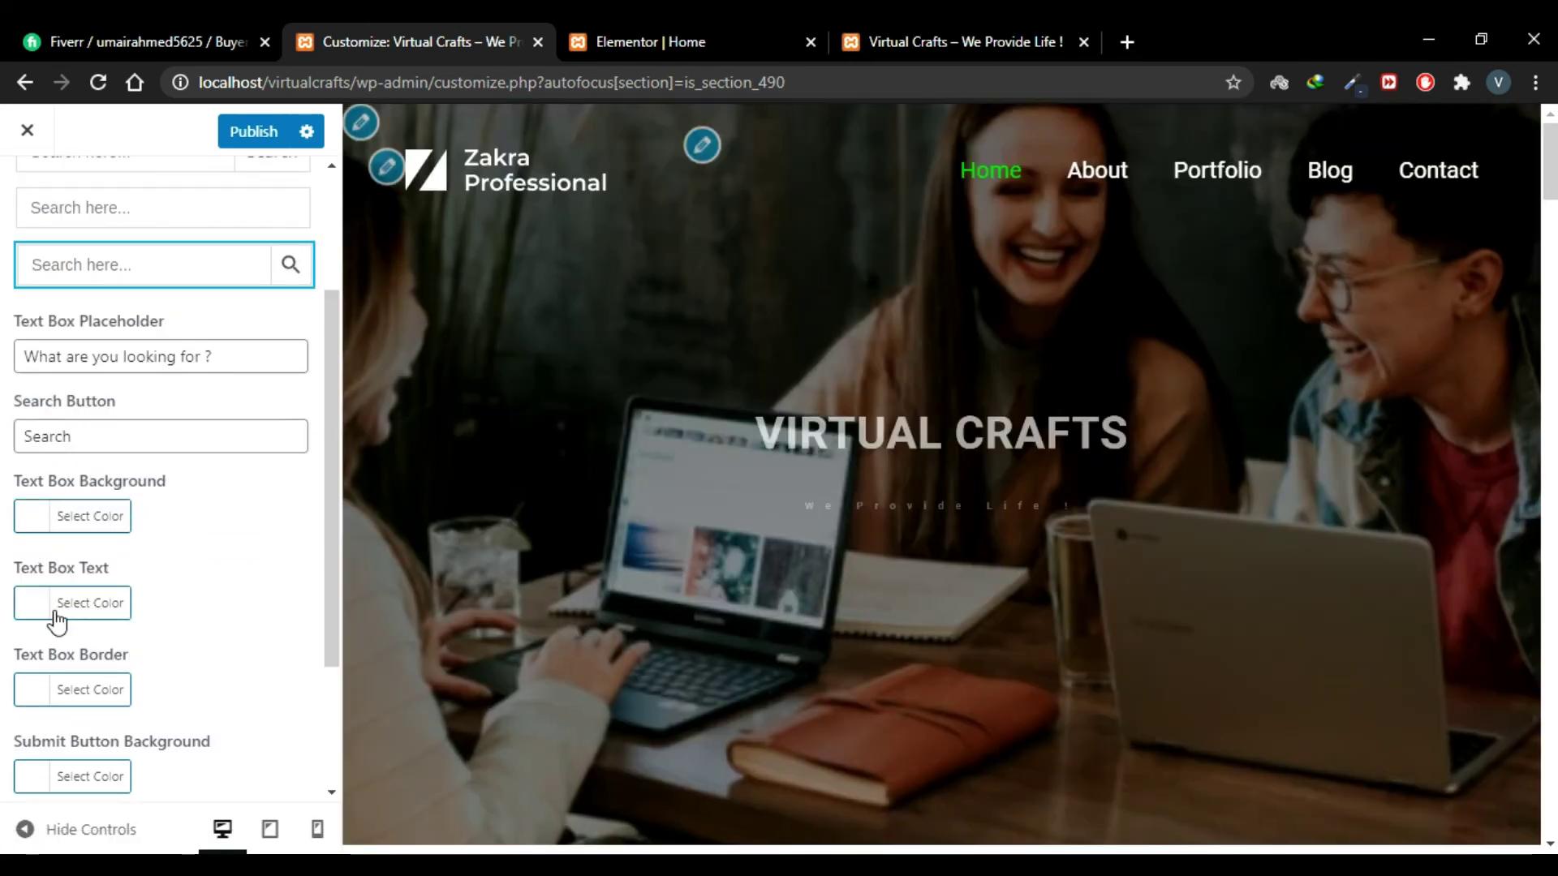
scroll(203, 592, down, 3)
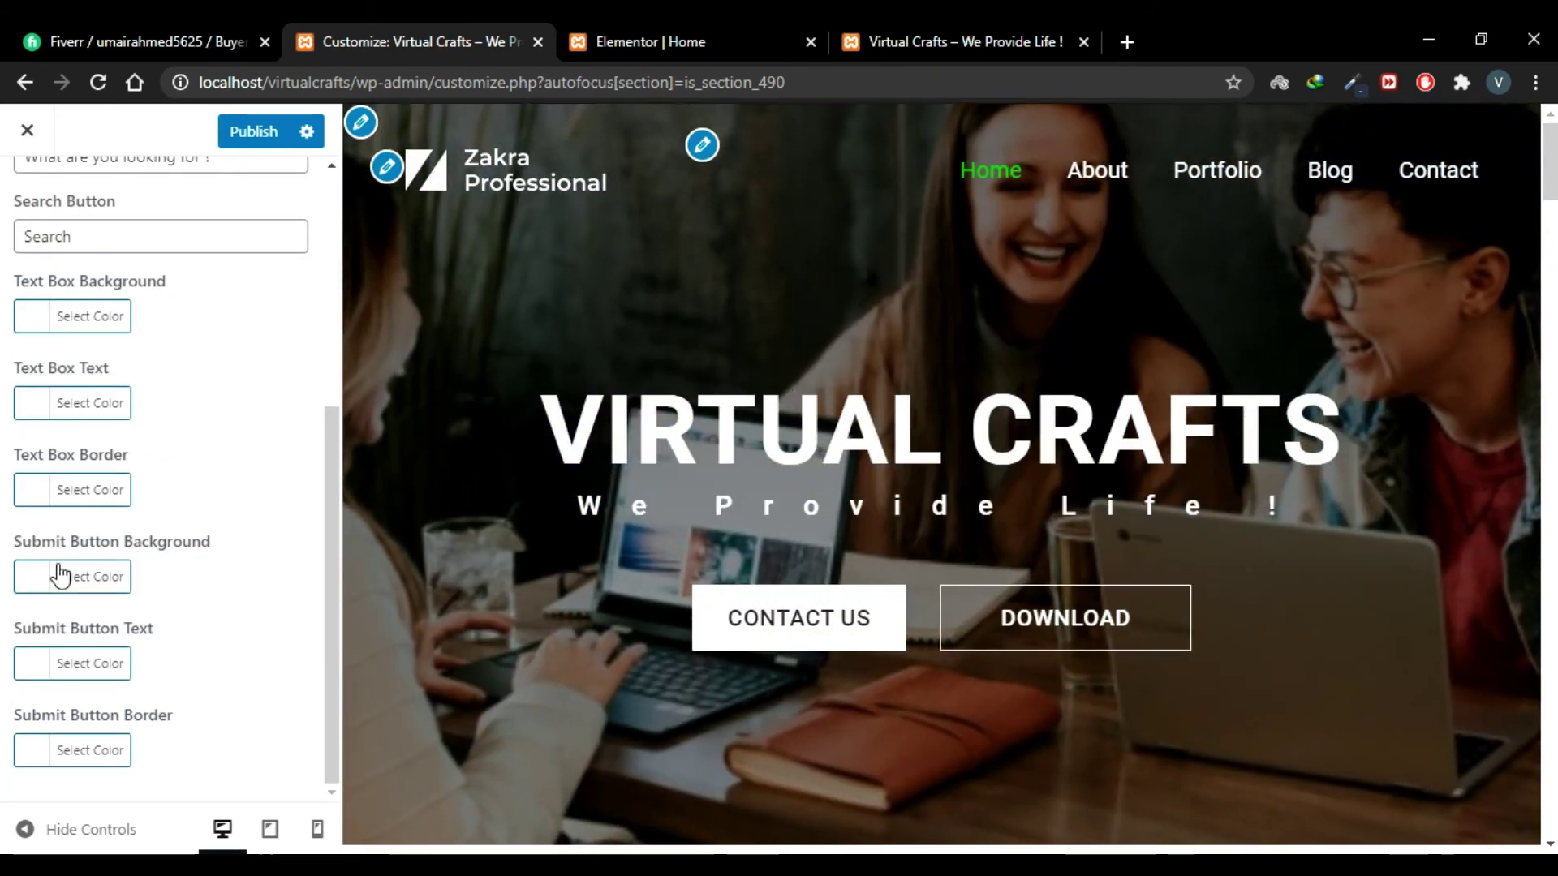
Step: Close the Customizer without publishing and confirm leaving the page
scroll(189, 484, up, 1)
scroll(189, 483, up, 5)
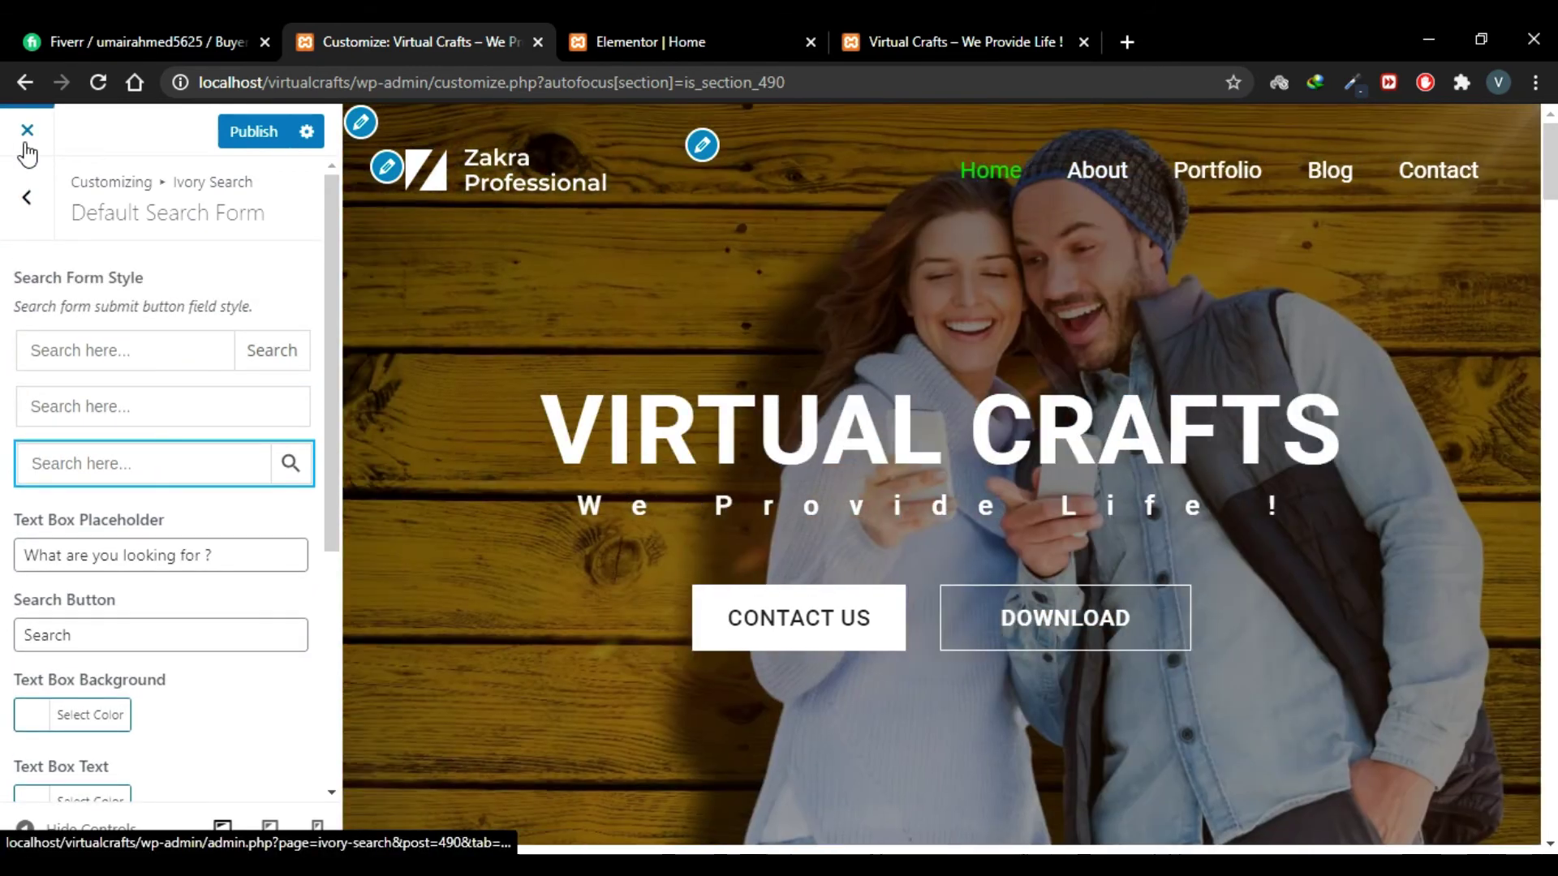
click(27, 144)
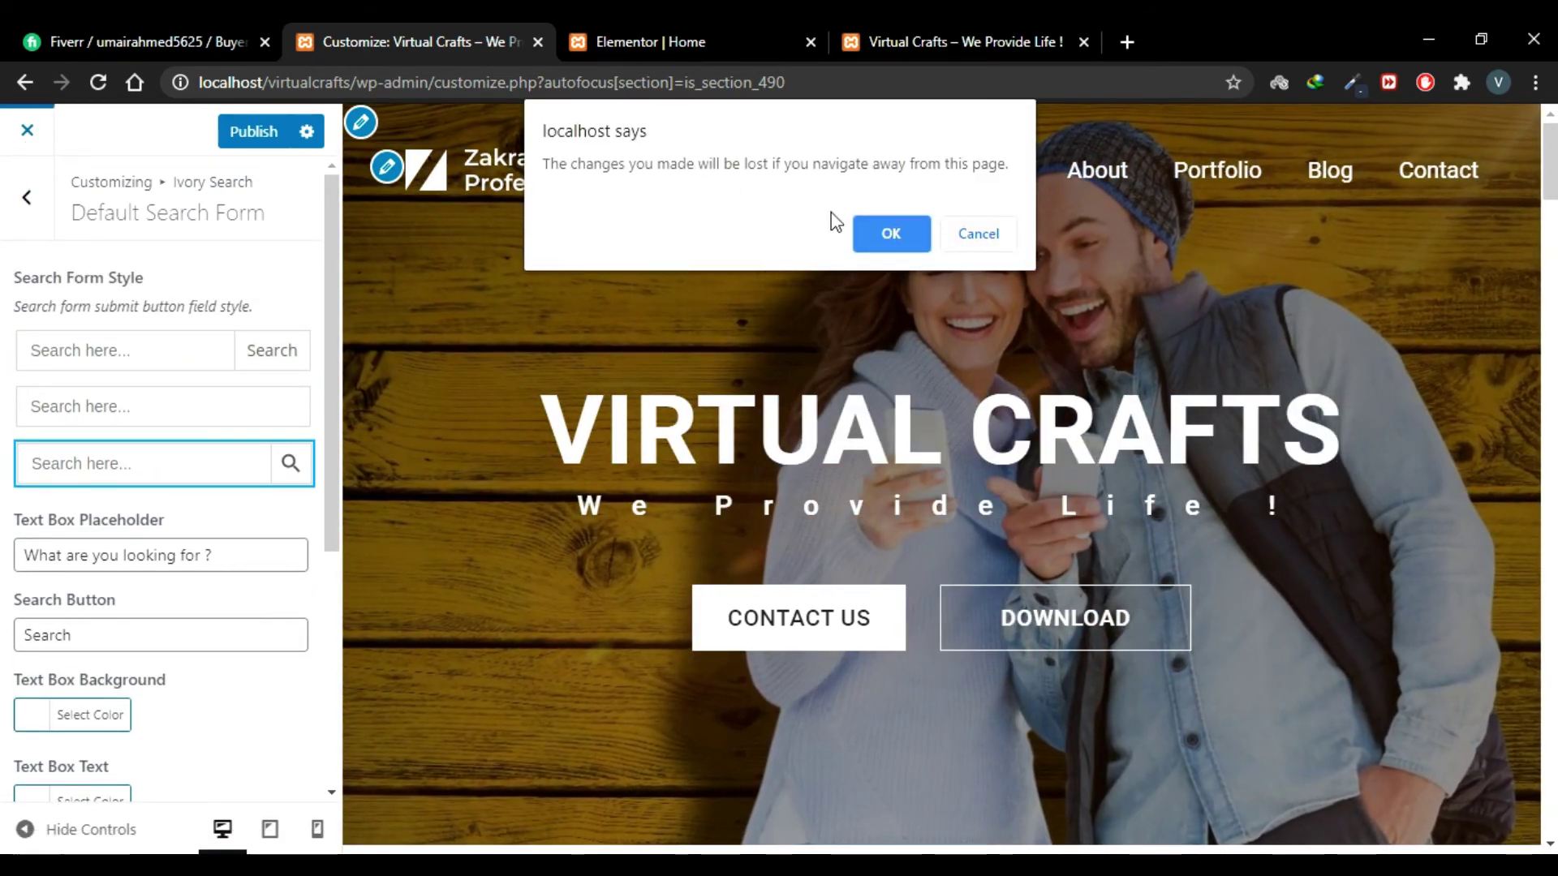
click(890, 233)
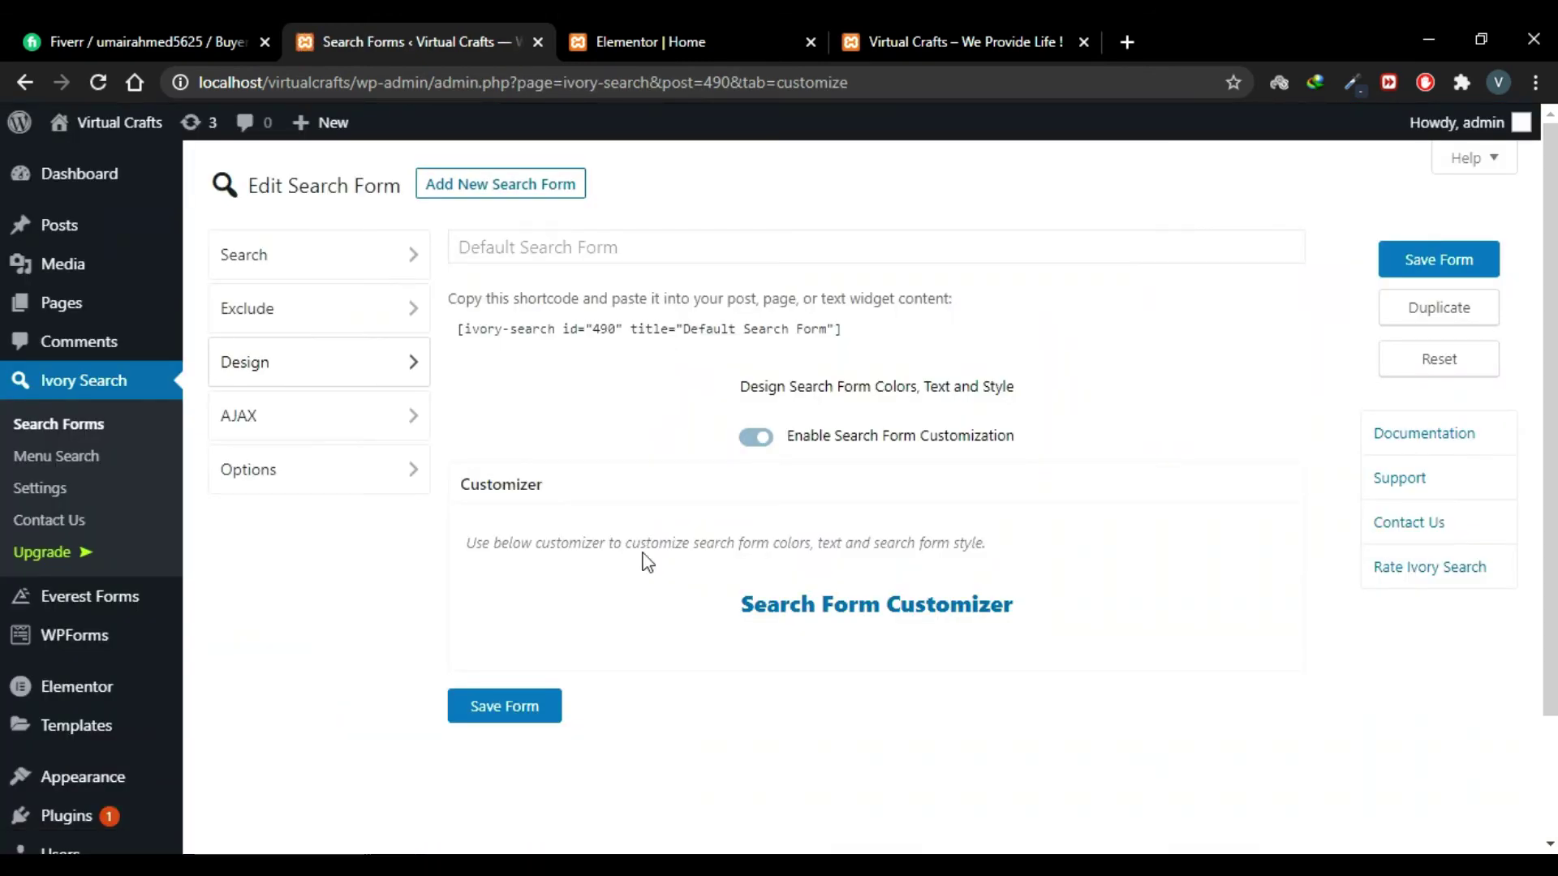
click(95, 497)
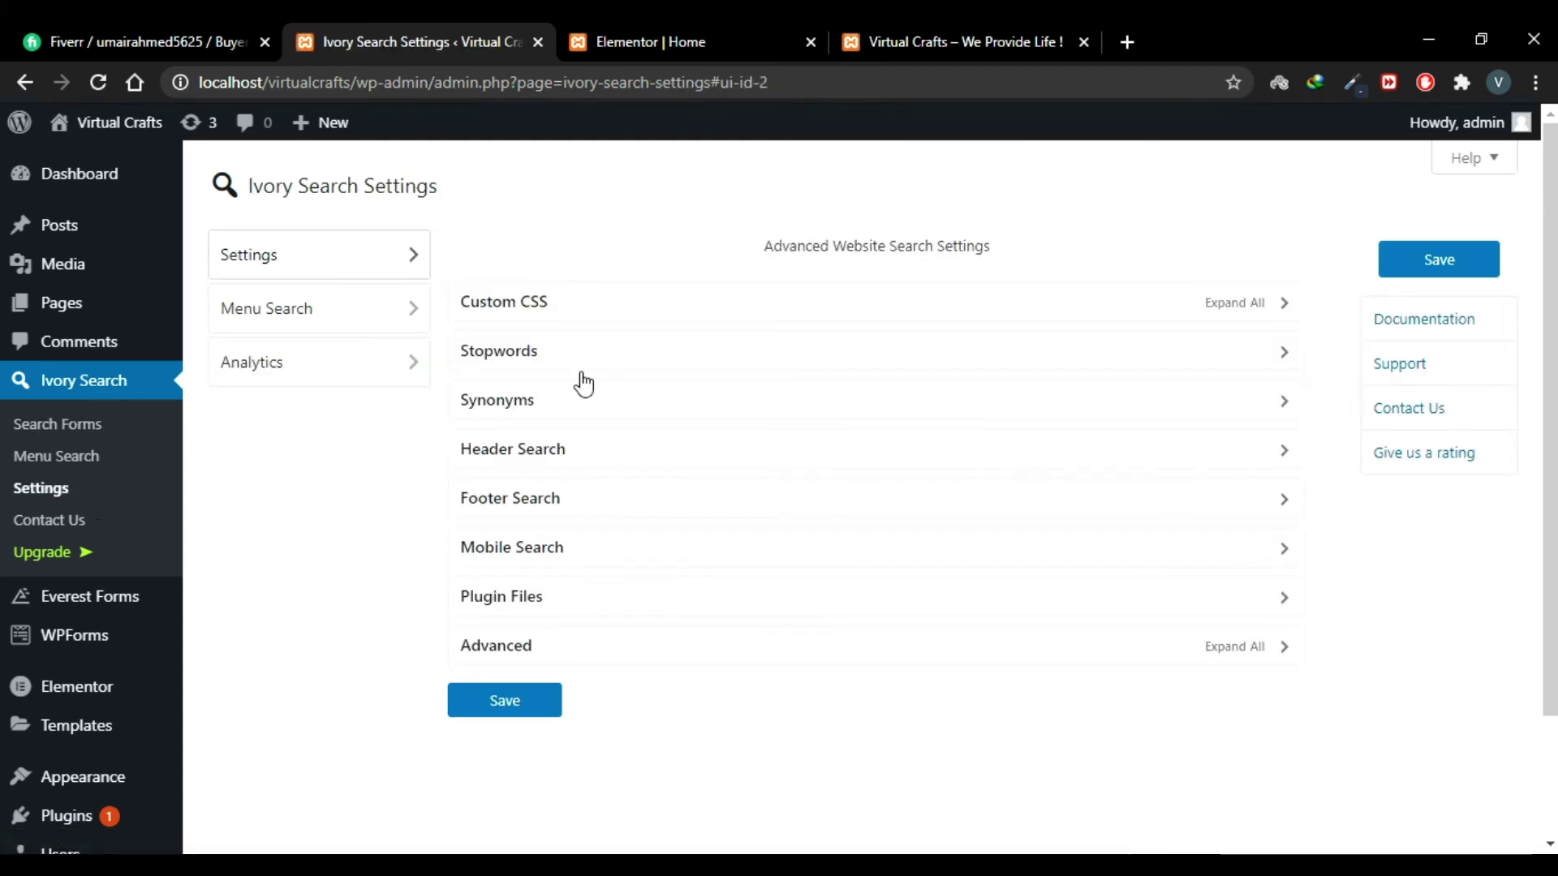
click(789, 303)
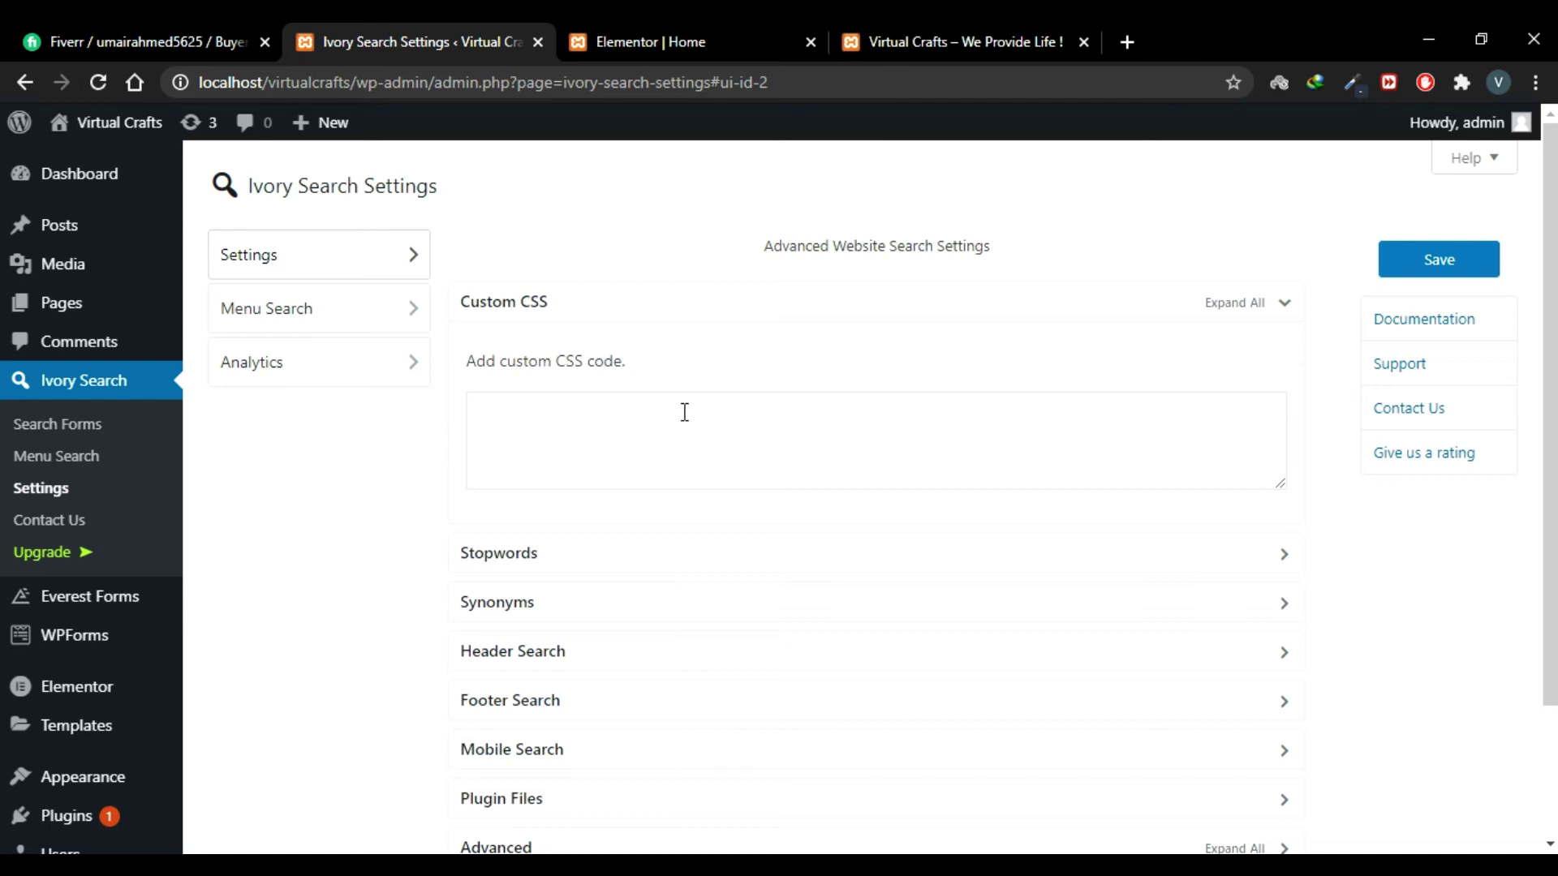
click(749, 305)
click(626, 347)
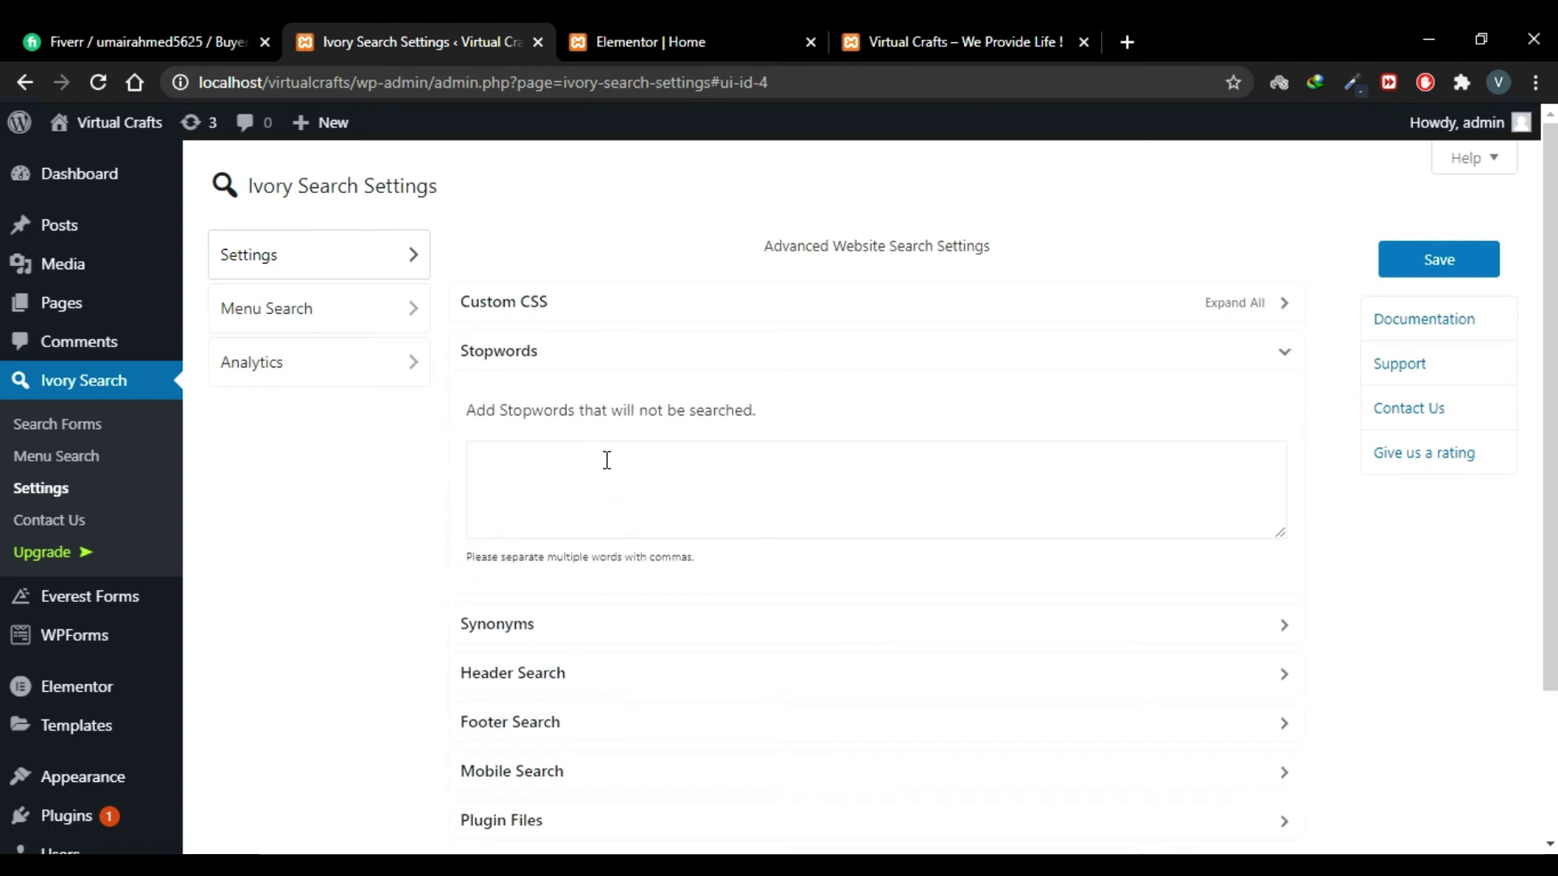
click(674, 354)
click(668, 403)
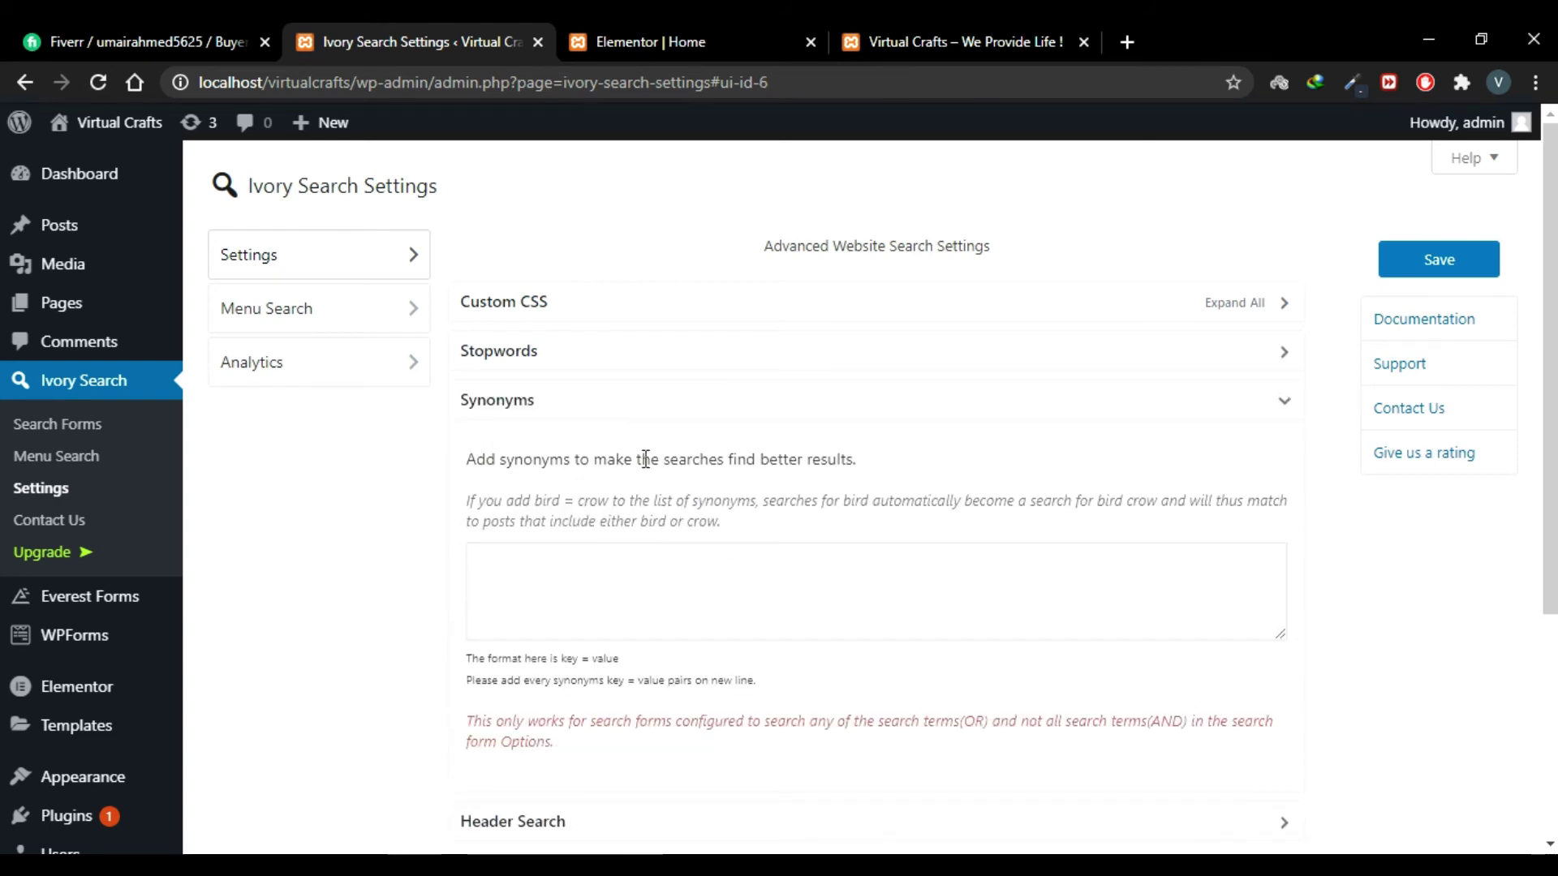
click(638, 396)
click(650, 432)
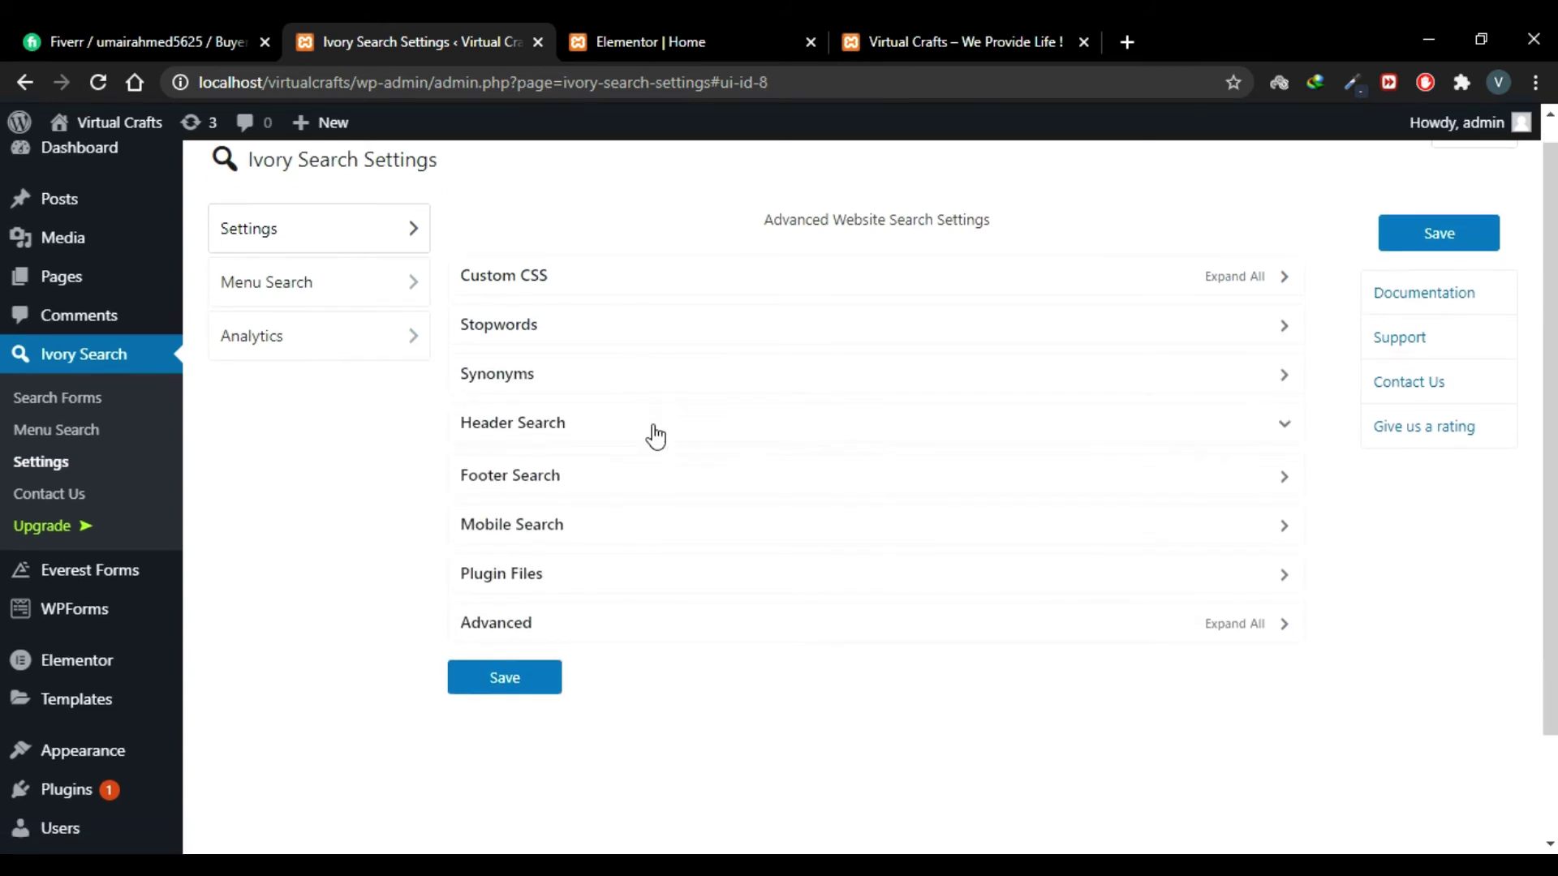
scroll(567, 438, down, 1)
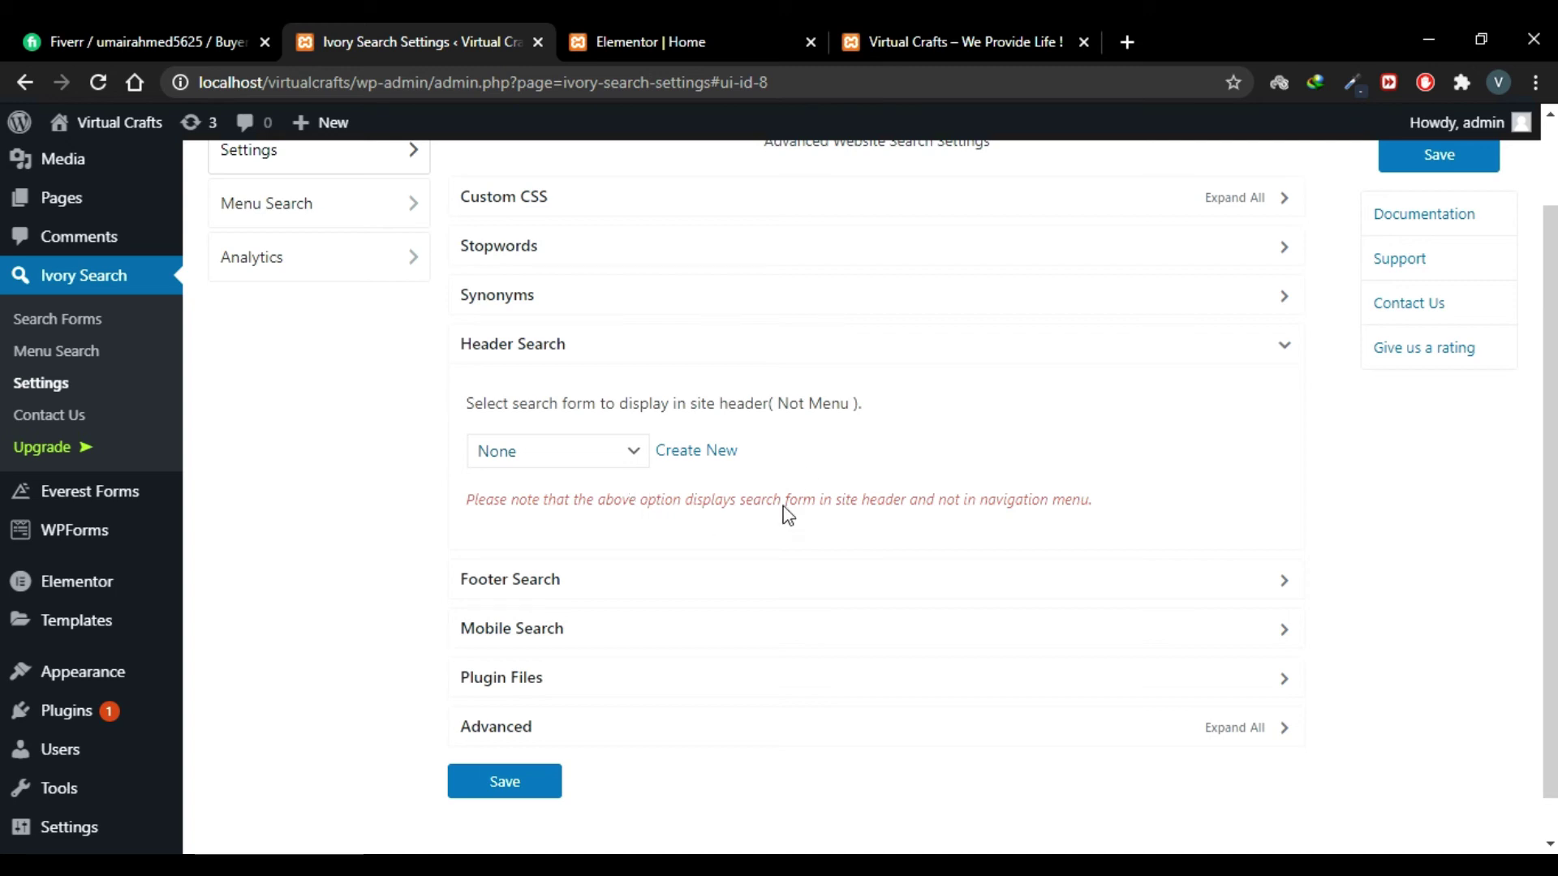
click(719, 353)
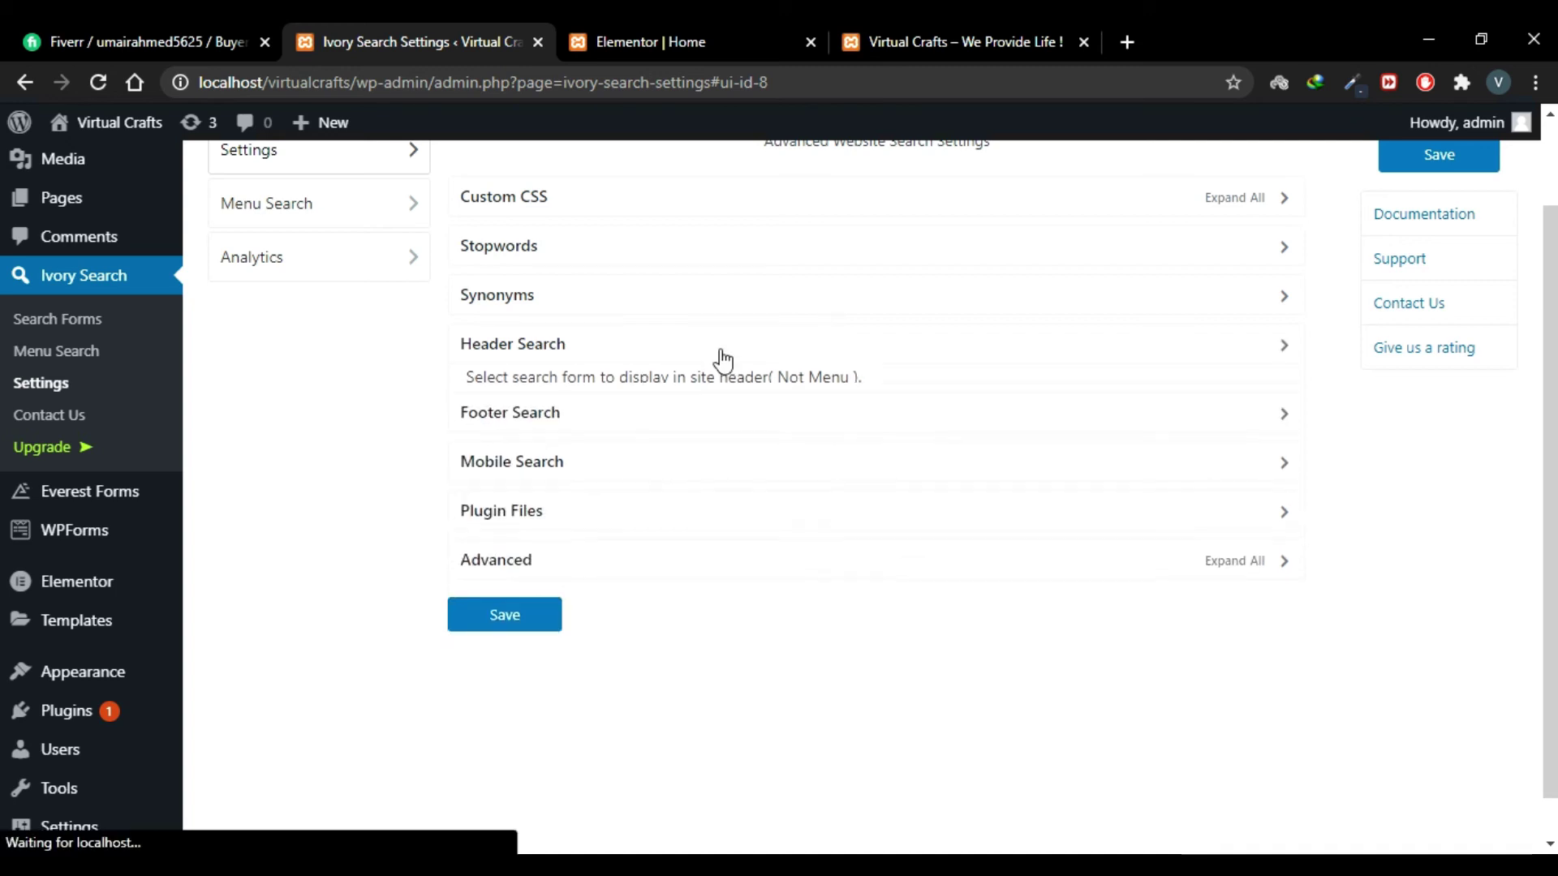
click(686, 398)
click(613, 501)
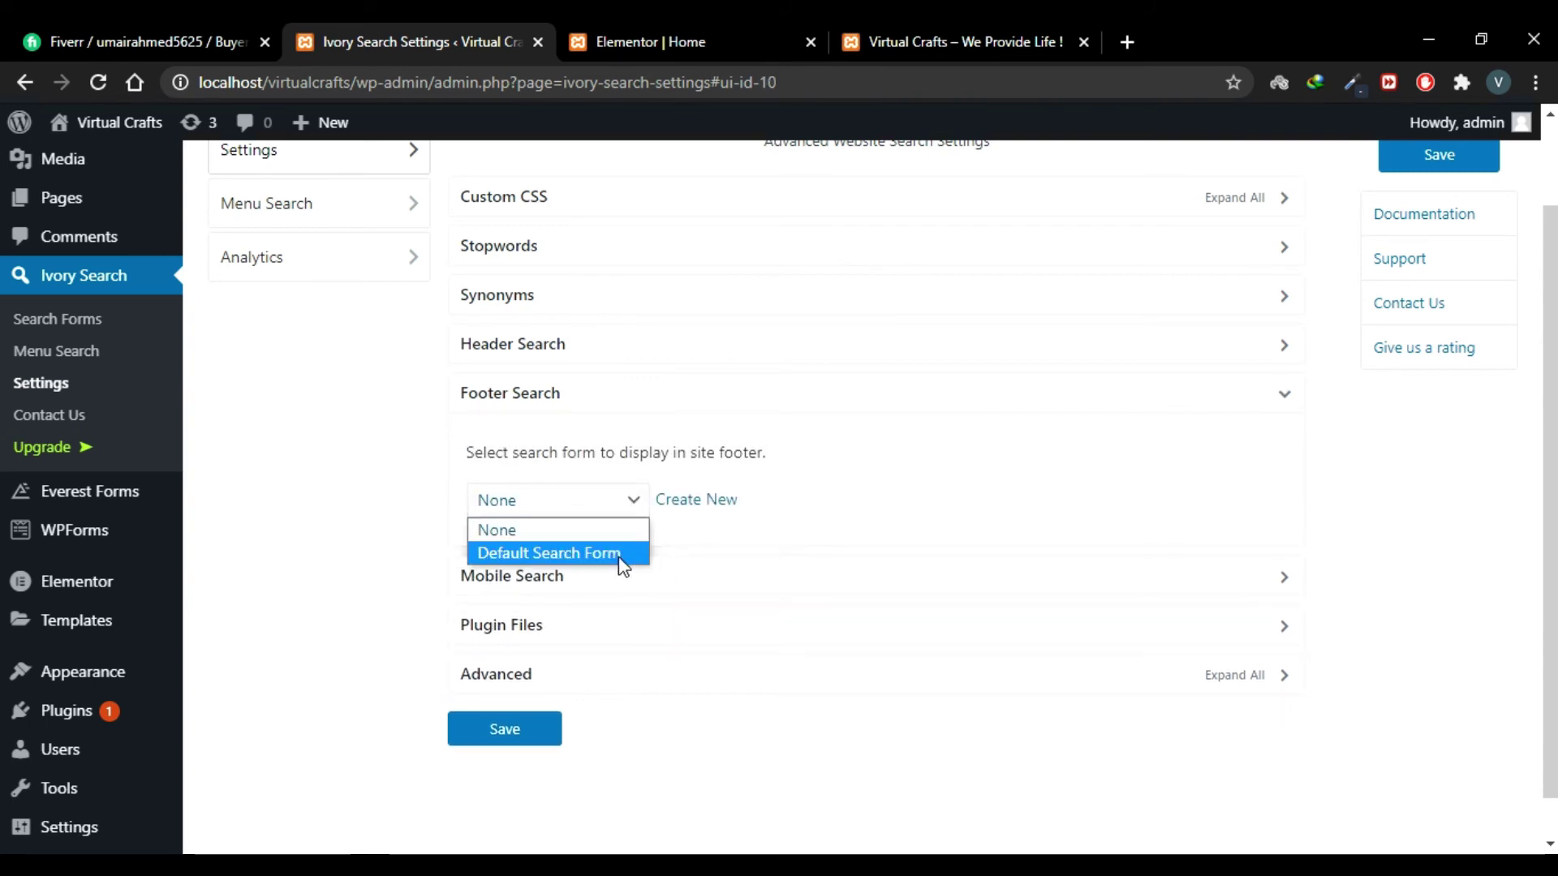
click(704, 542)
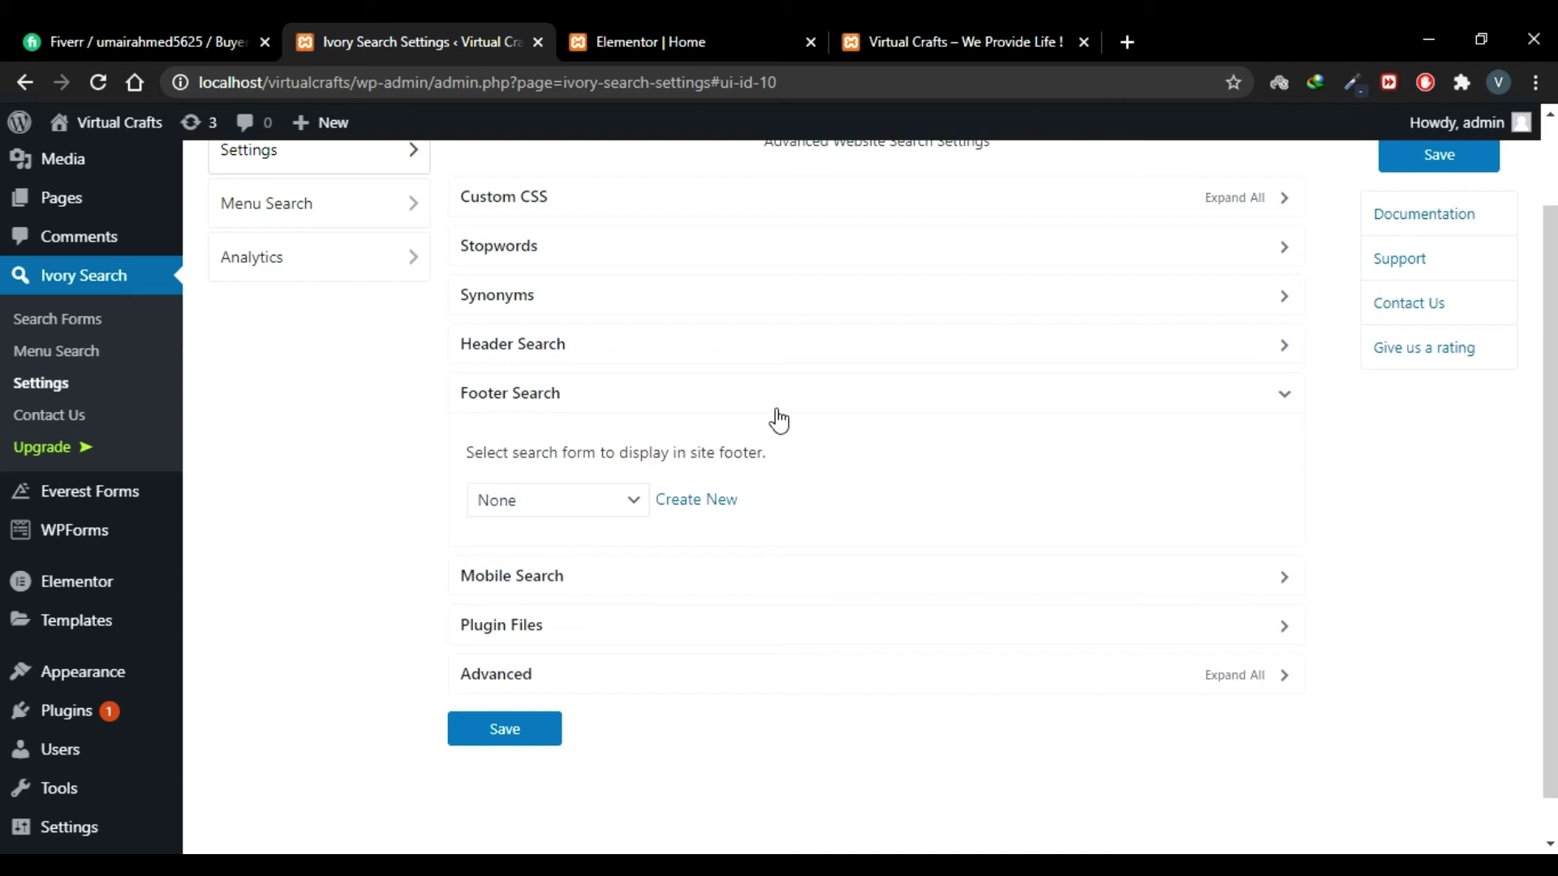
click(779, 419)
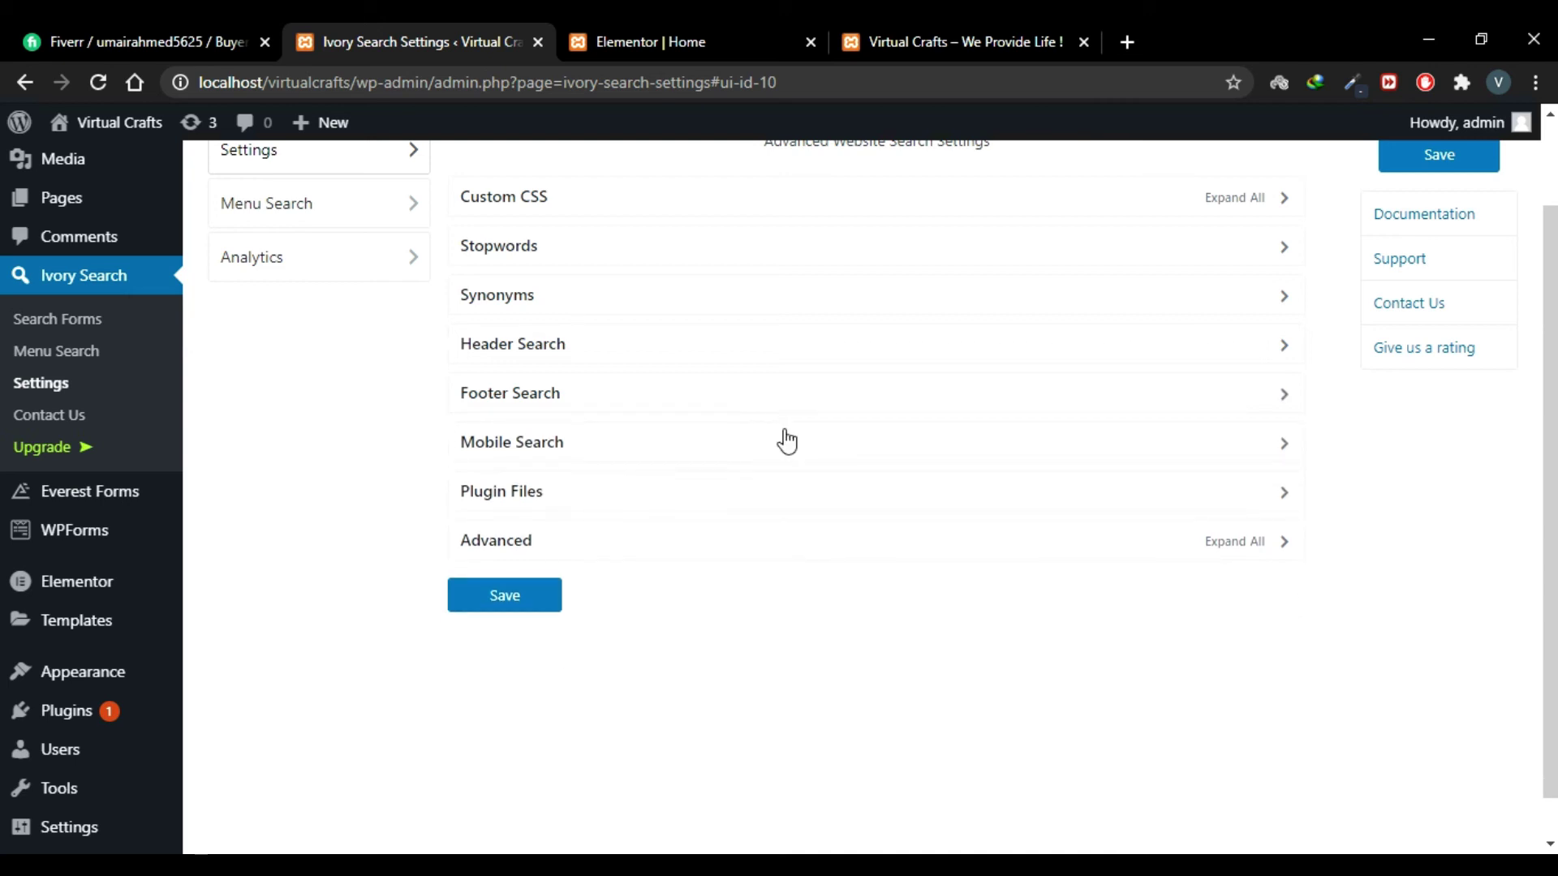
click(789, 443)
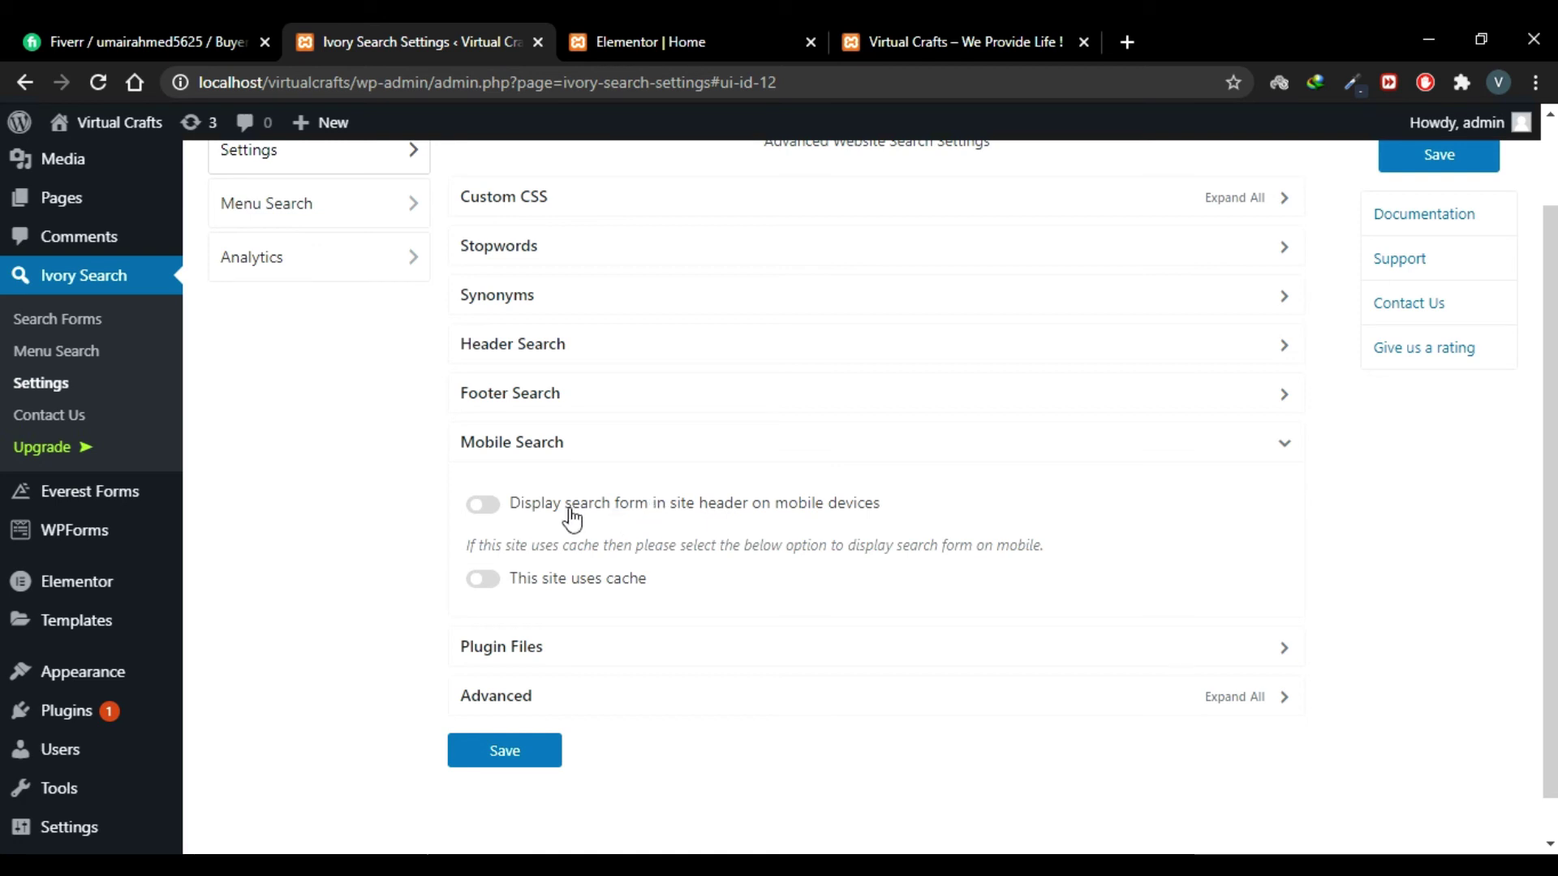
click(597, 453)
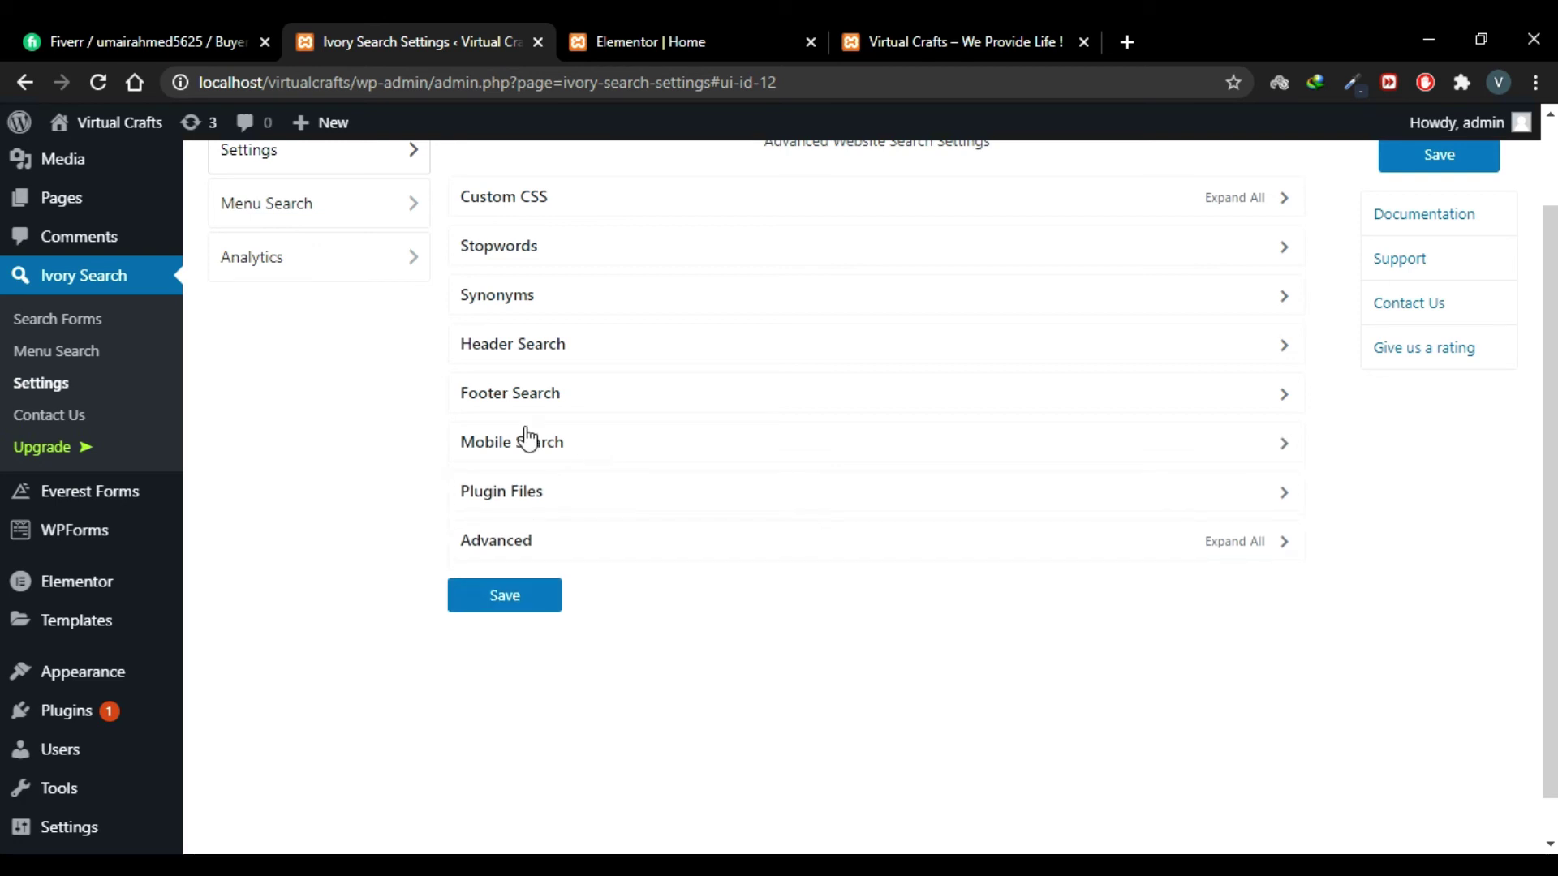
scroll(407, 400, up, 2)
Step: Switch on the Primary menu location on the Menu Search tab and save
click(339, 326)
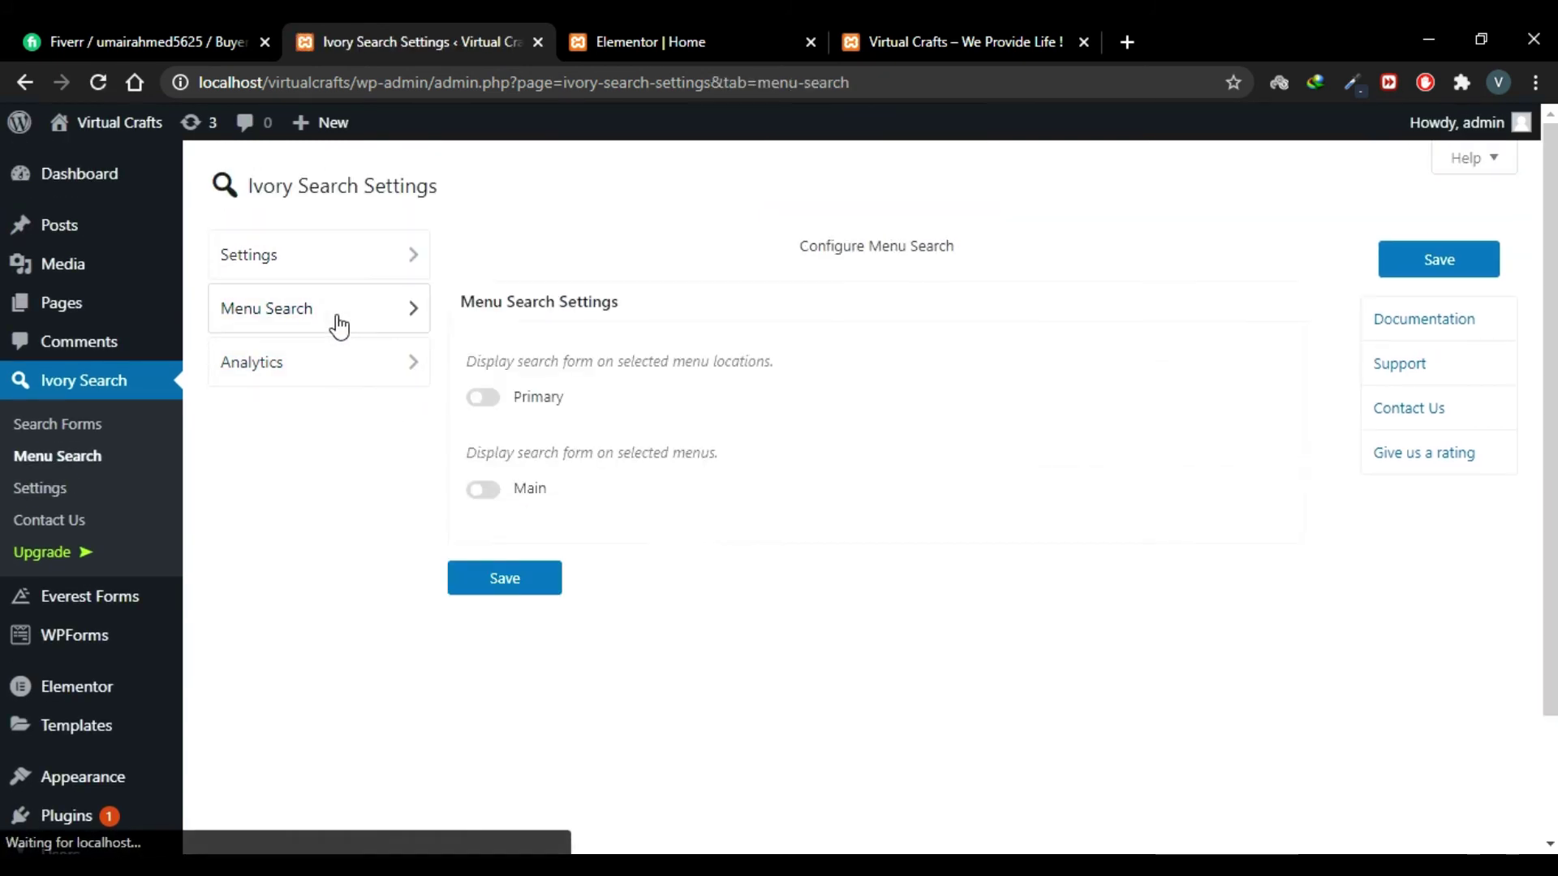
click(491, 402)
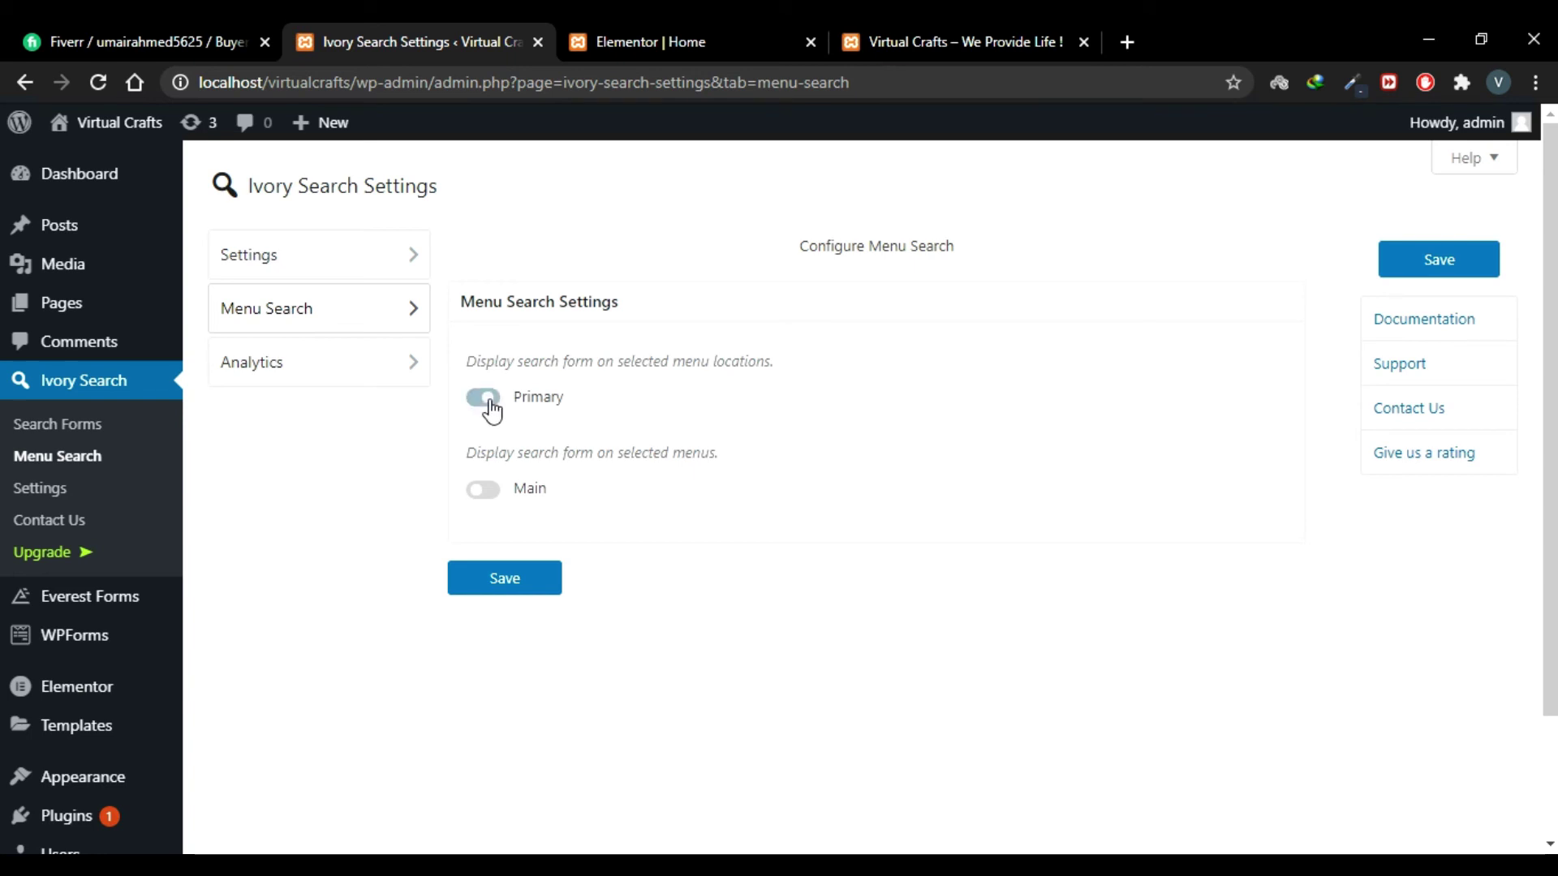
click(485, 584)
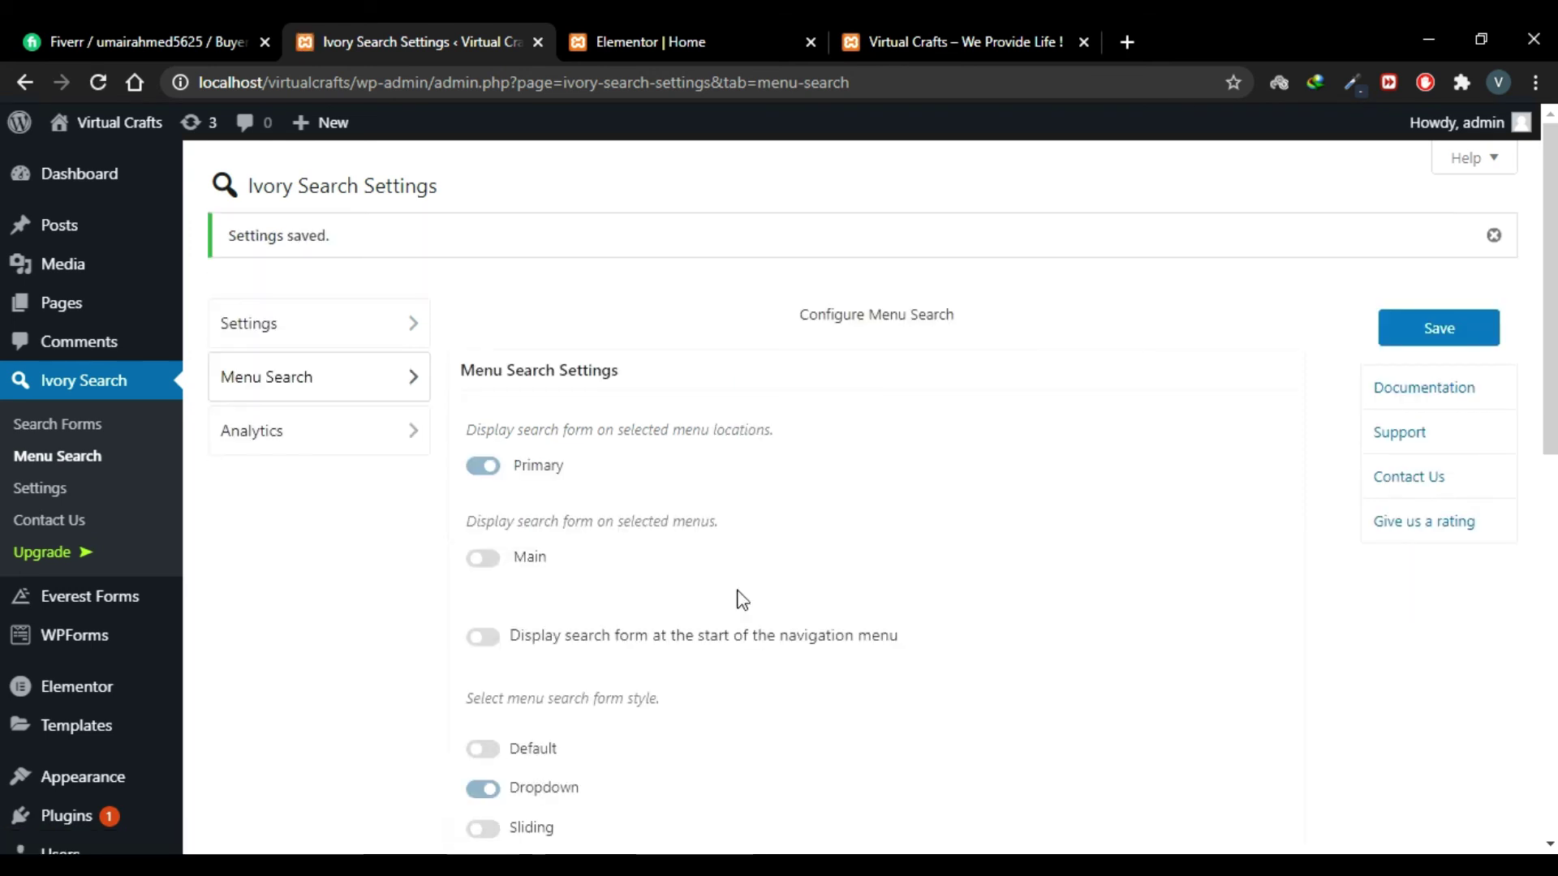
scroll(720, 467, down, 3)
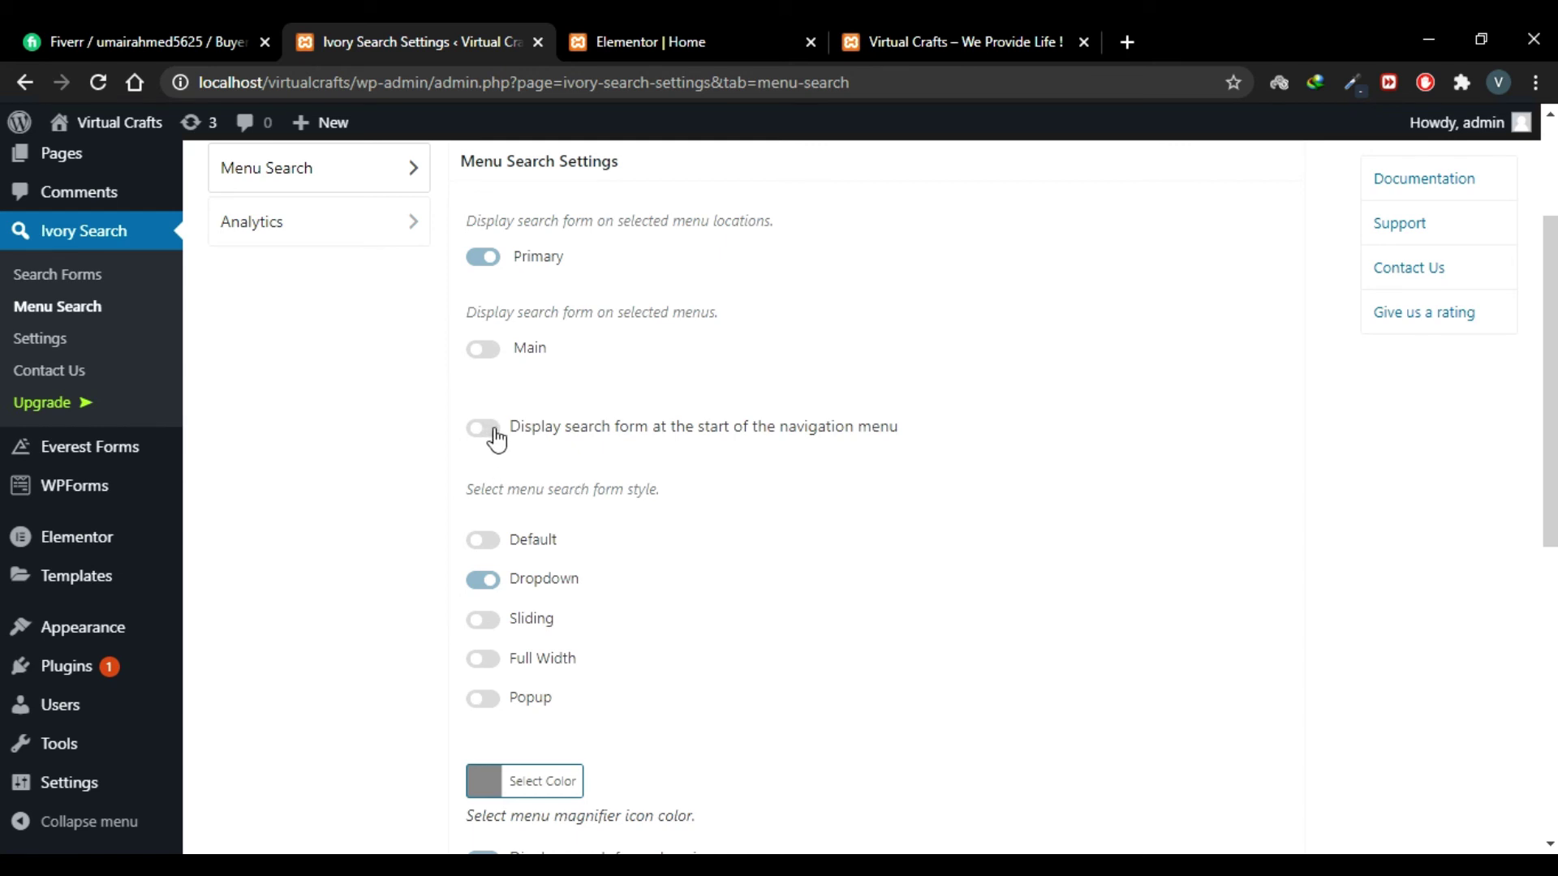
scroll(468, 489, down, 1)
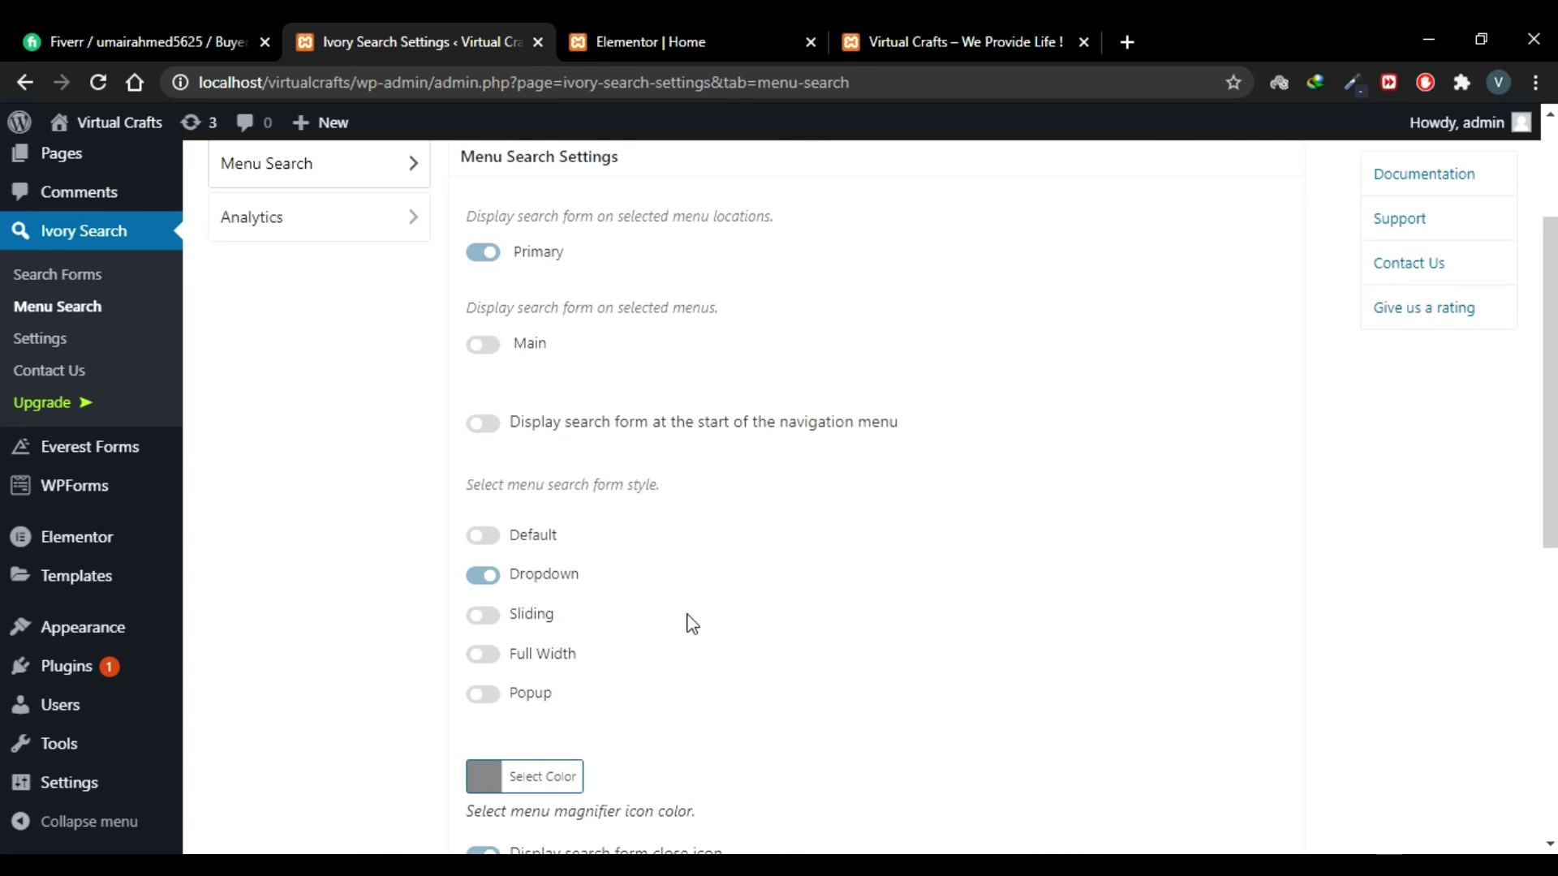
scroll(689, 623, down, 1)
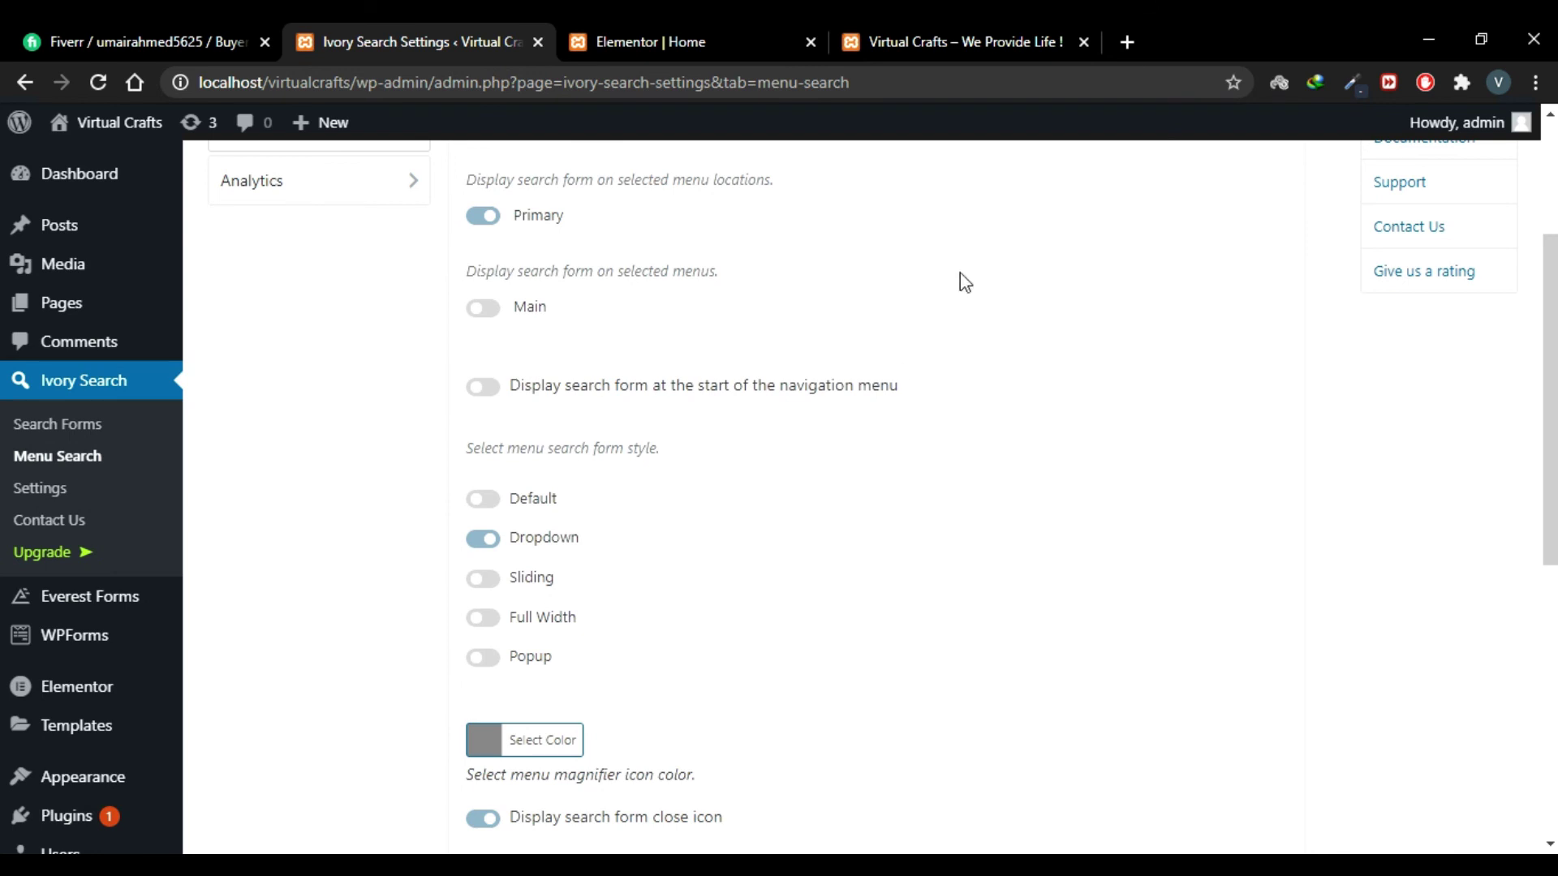
Step: Reload the Virtual Crafts preview, open the header magnifier search box, then close it
click(988, 25)
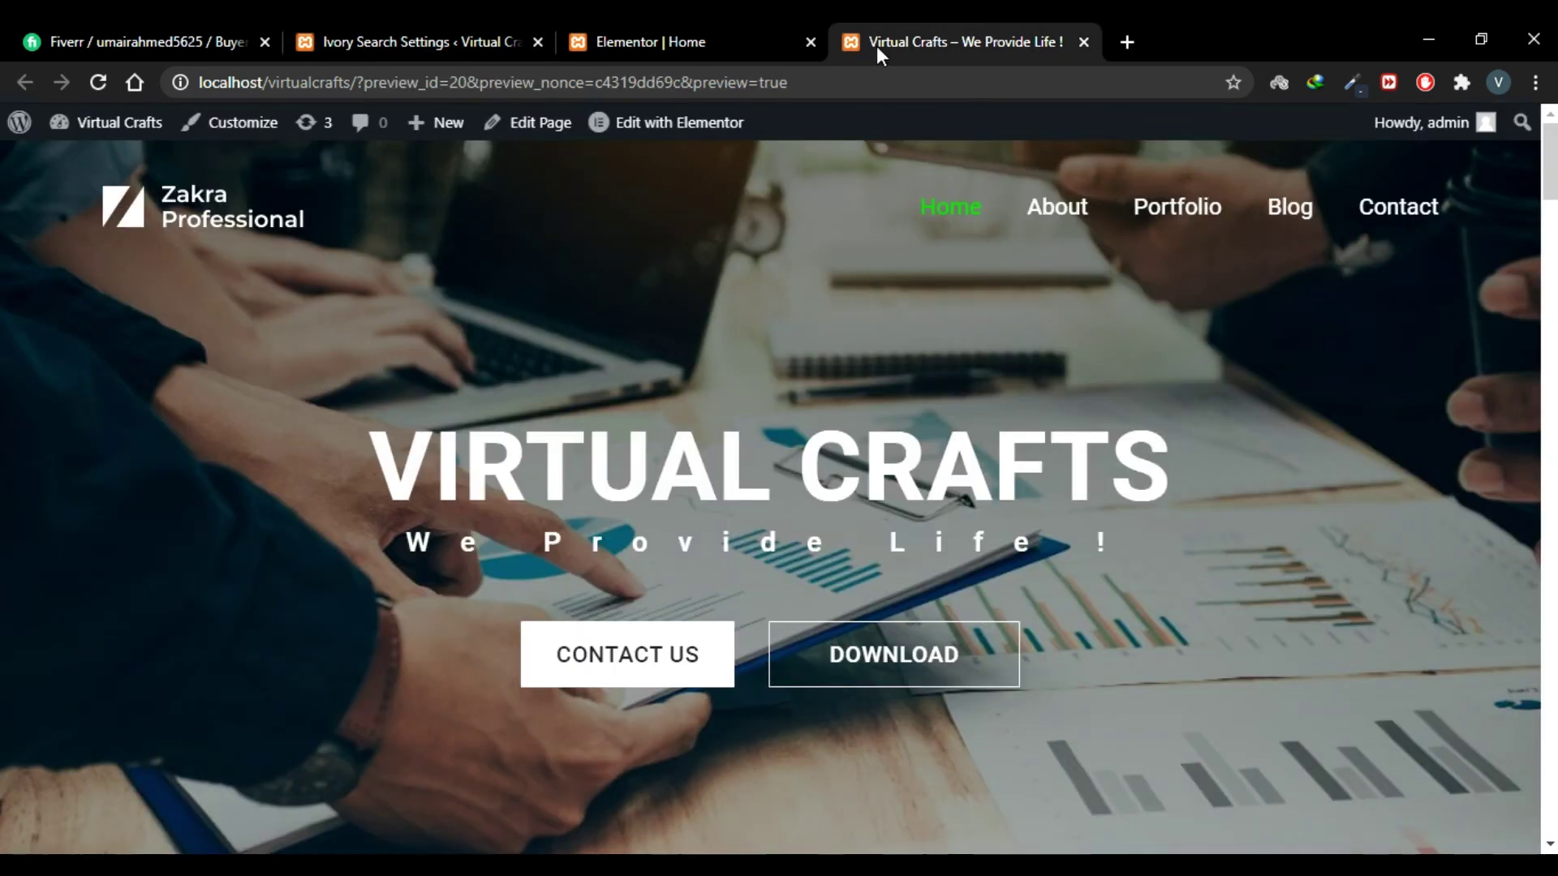
click(108, 86)
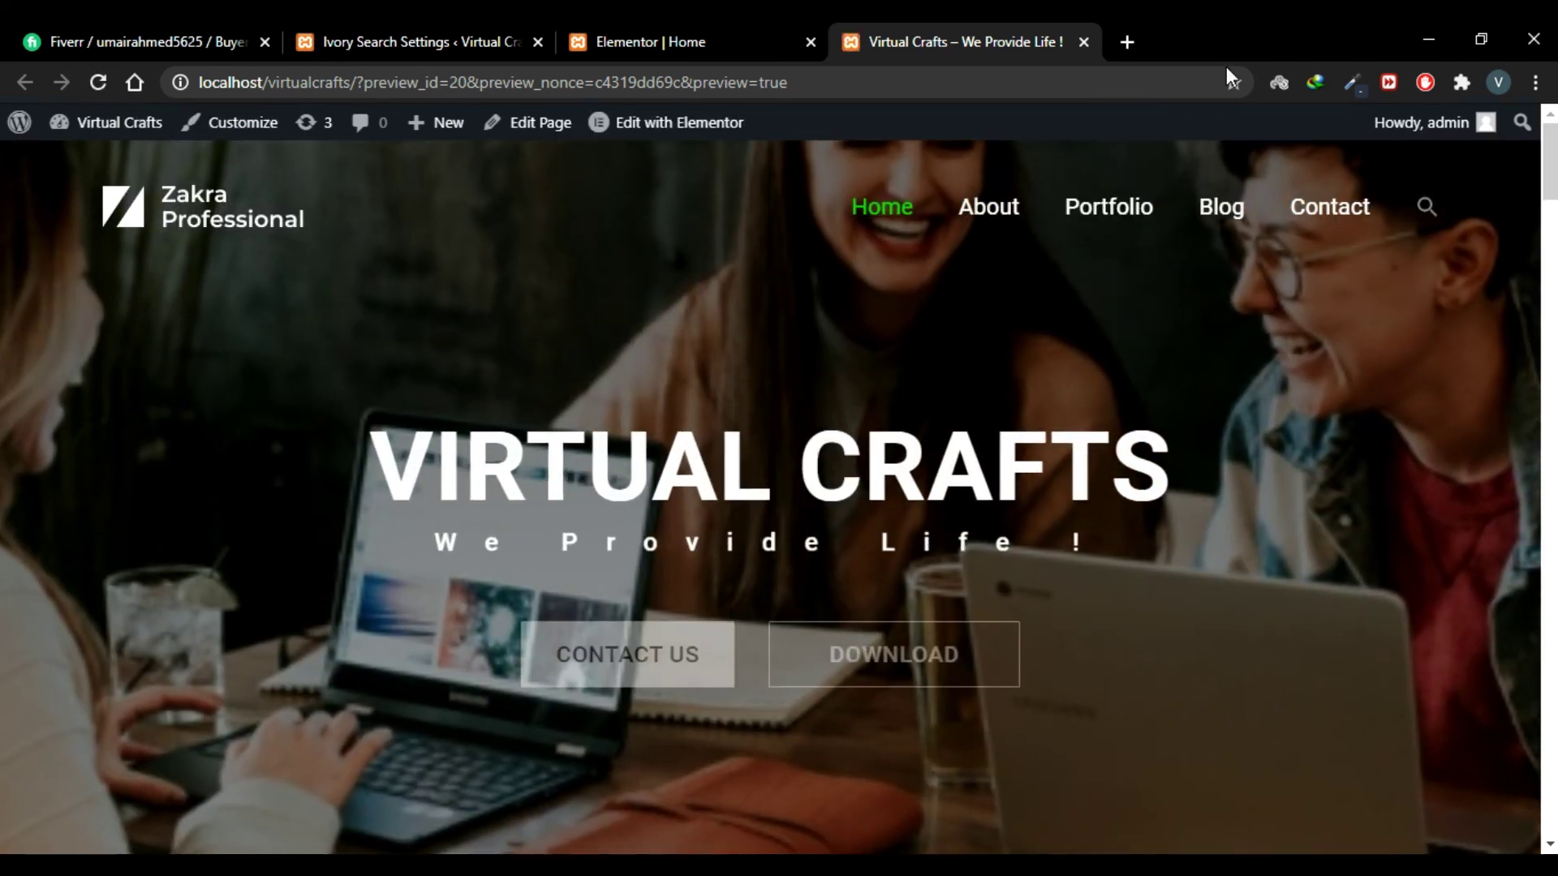
click(1430, 211)
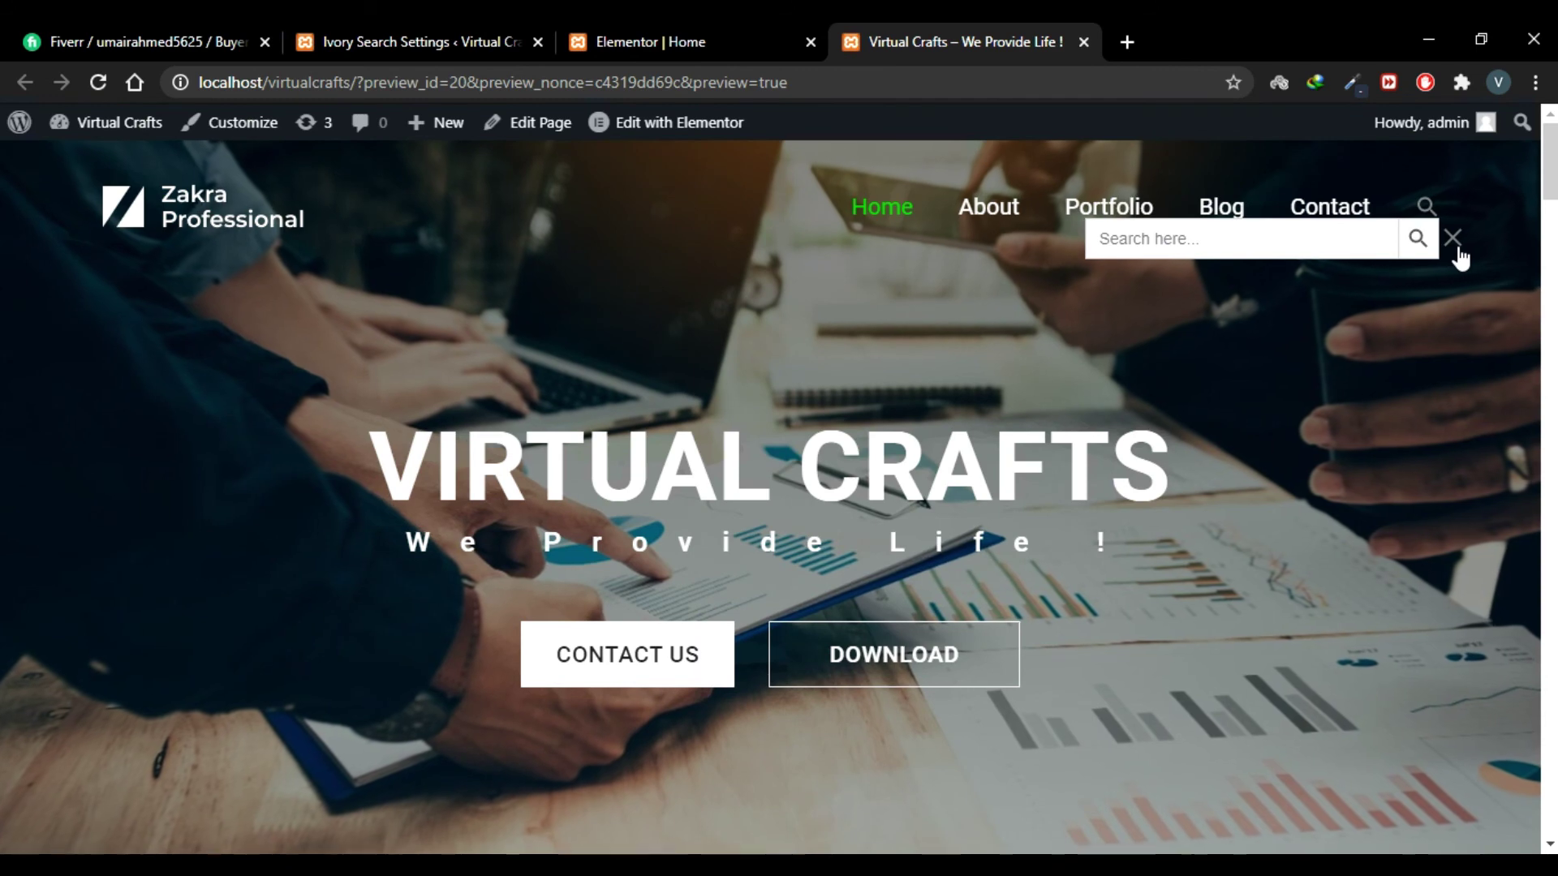
click(1453, 239)
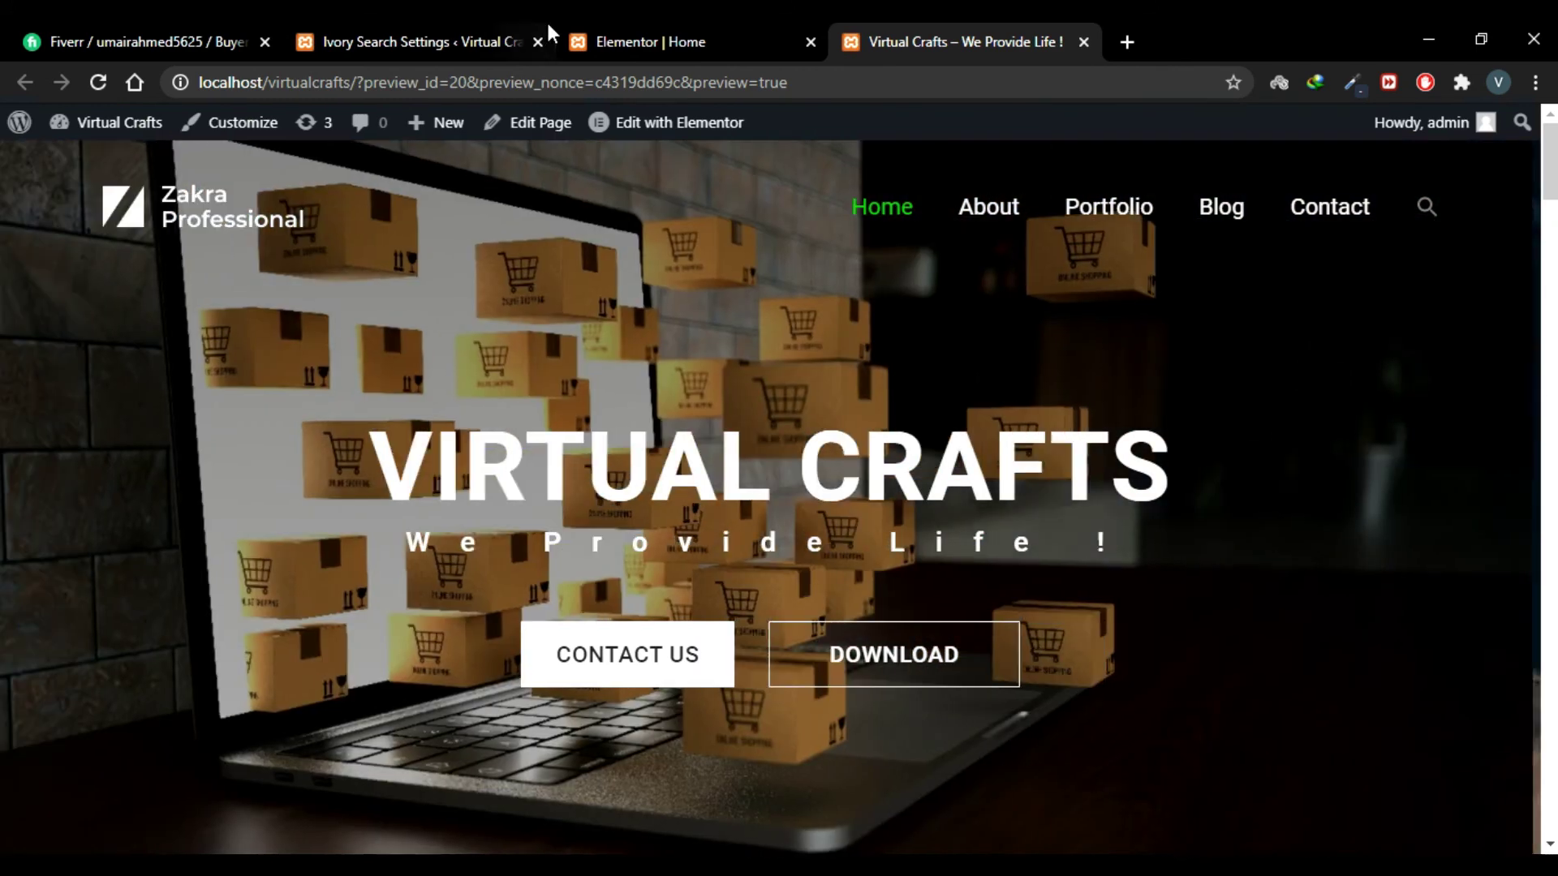
Step: Turn on the Sliding toggle in the Menu Search settings and save
click(426, 32)
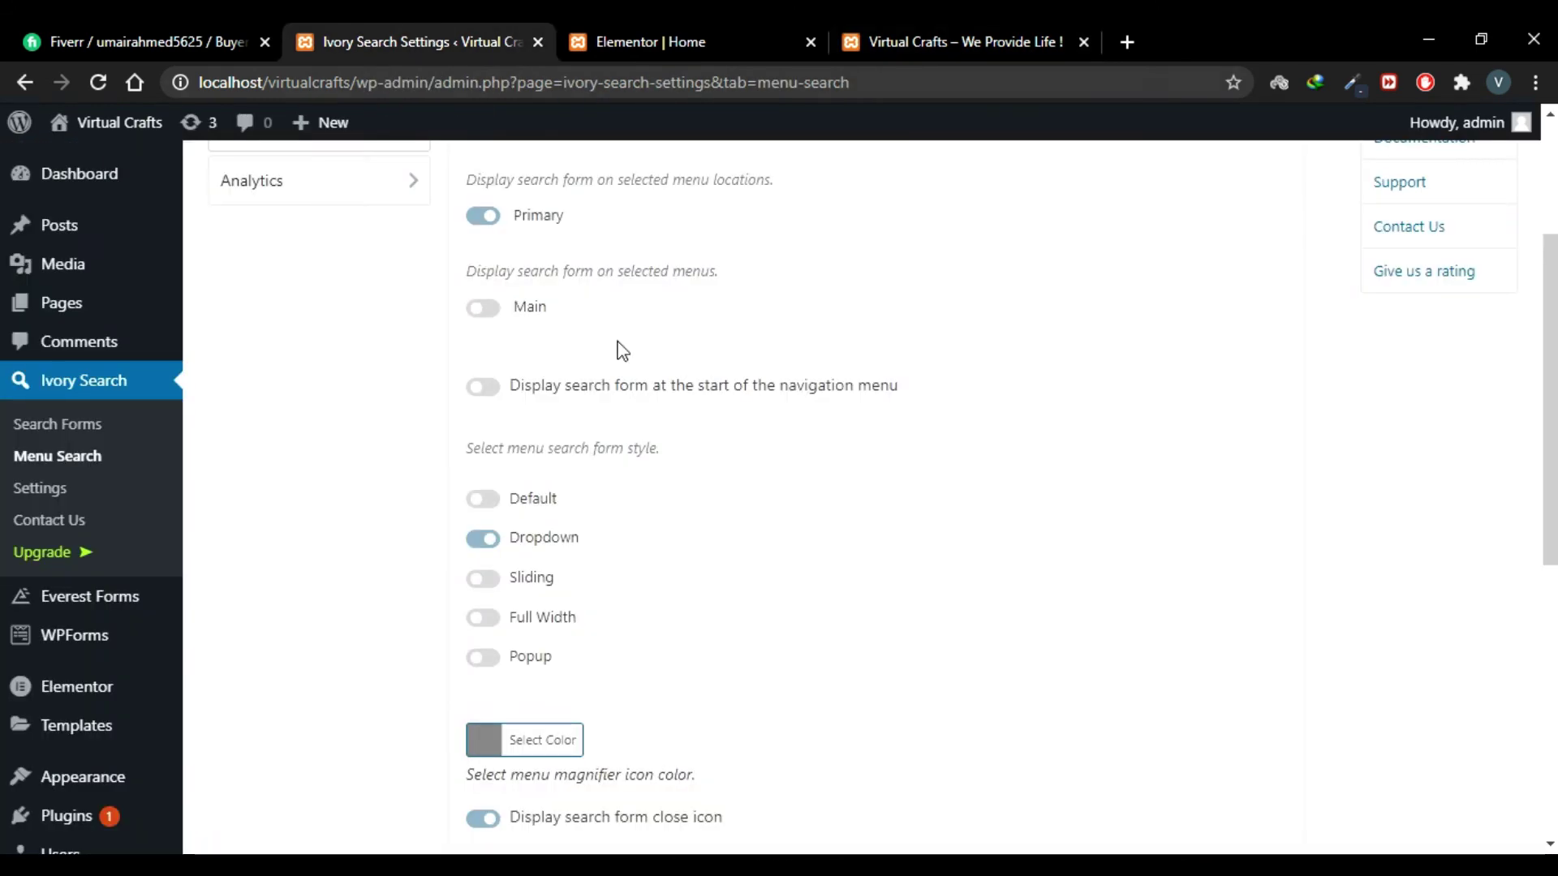
click(490, 579)
scroll(872, 685, down, 5)
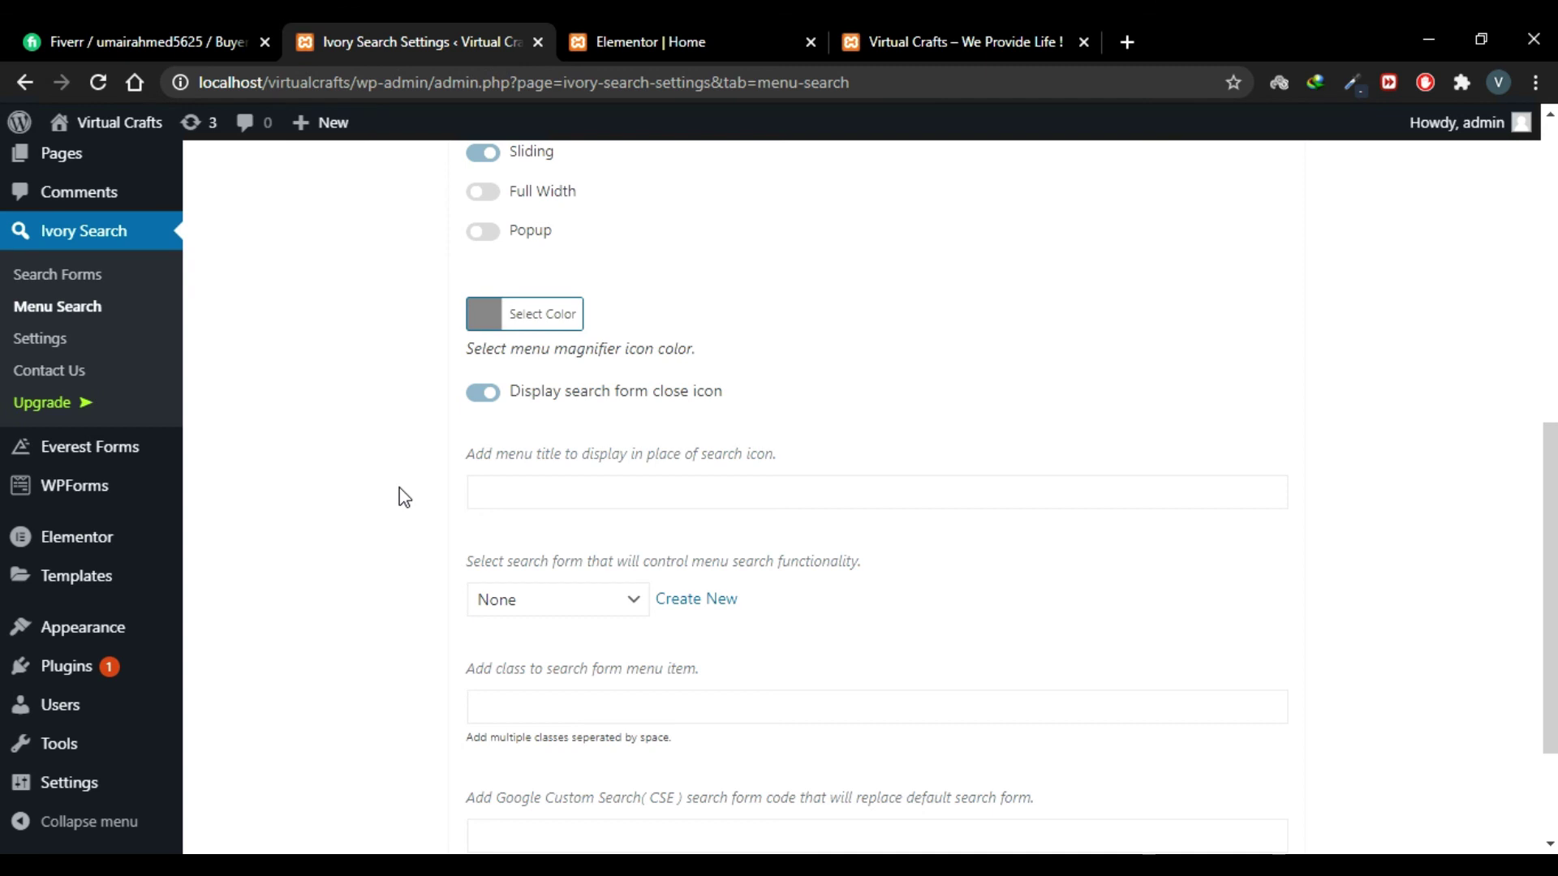
scroll(404, 496, down, 2)
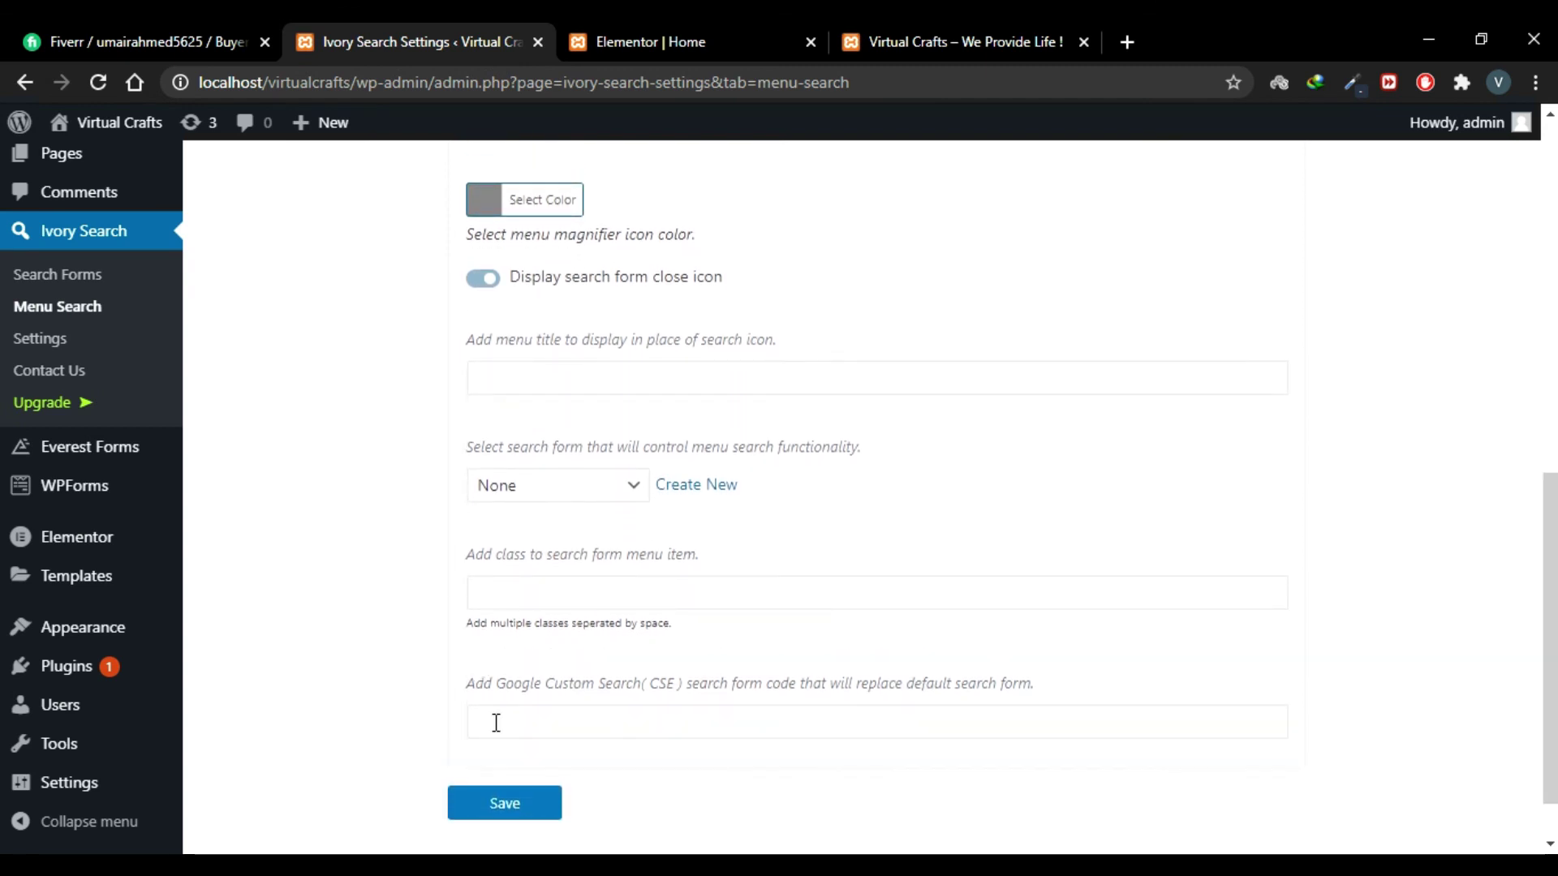
click(507, 804)
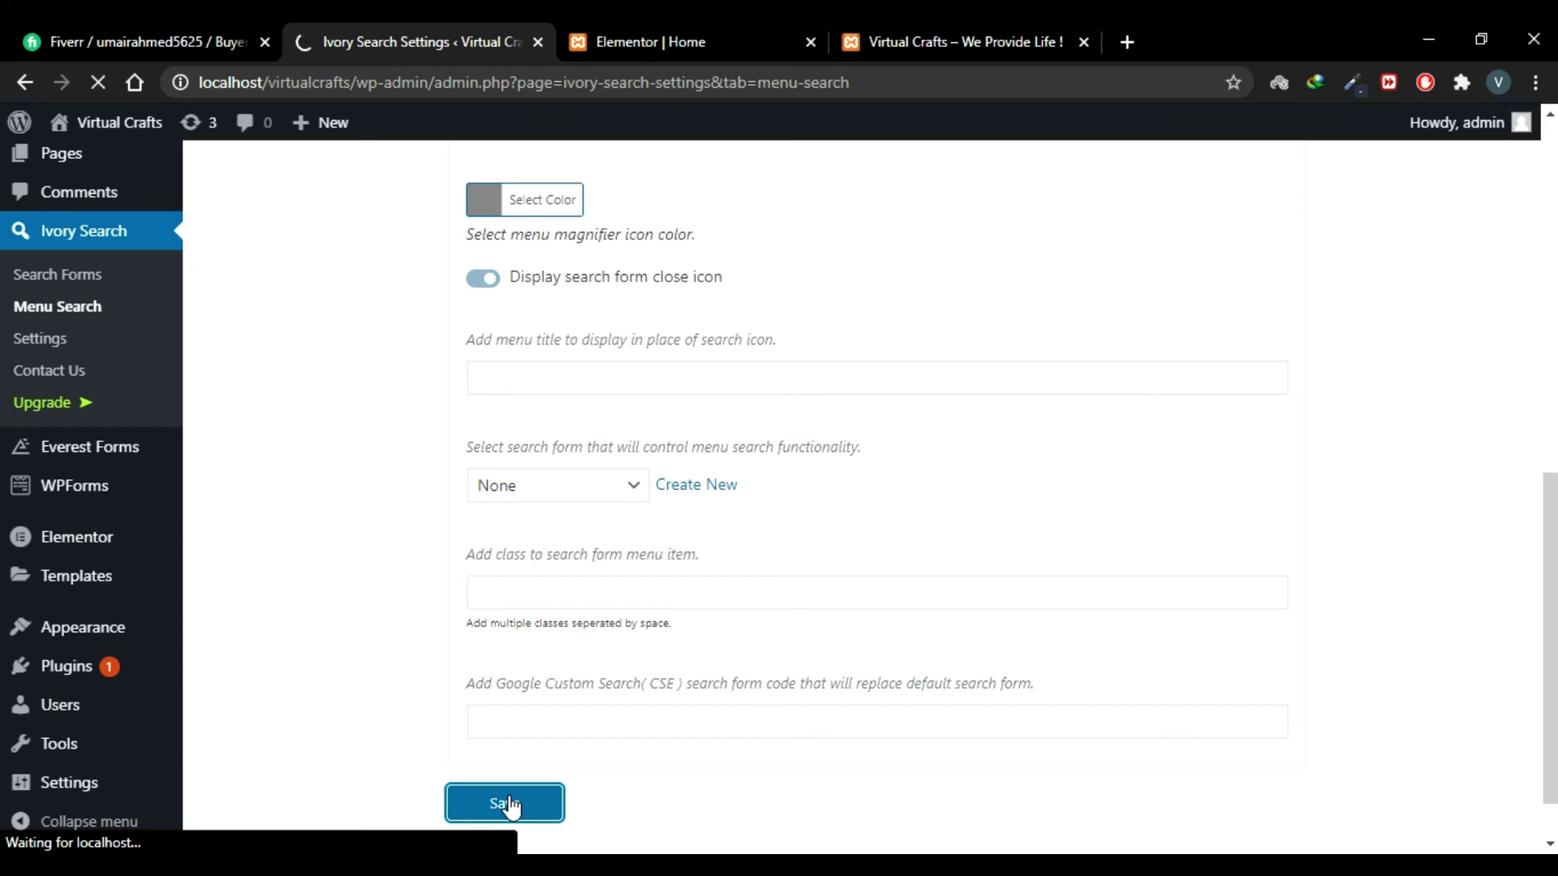
Step: Refresh the site preview and test that the menu's magnifier icon opens and closes the sliding search box
click(957, 41)
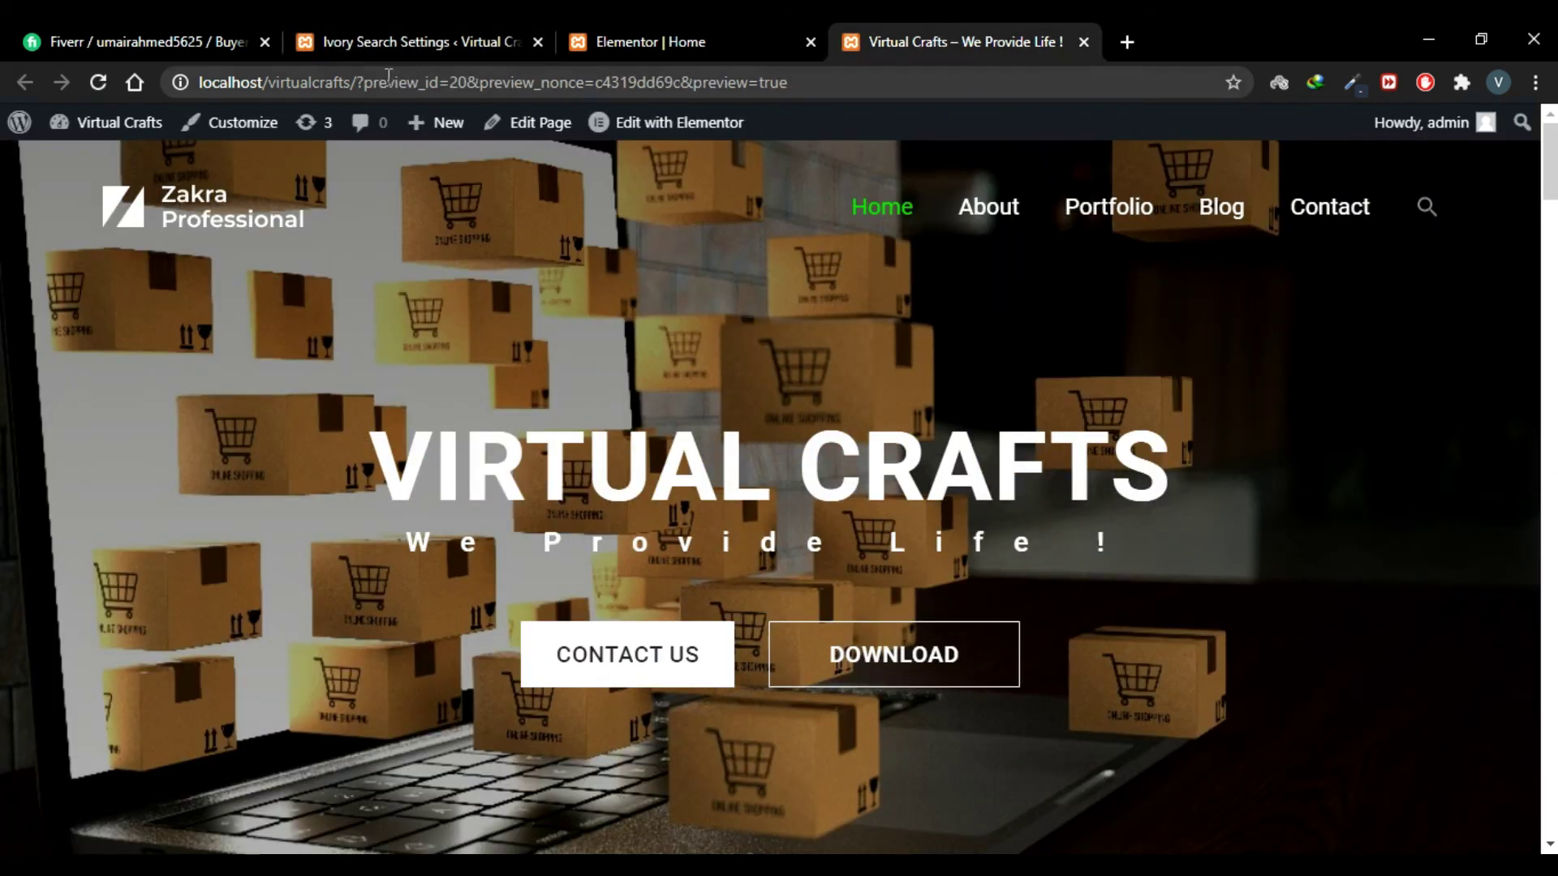
click(97, 84)
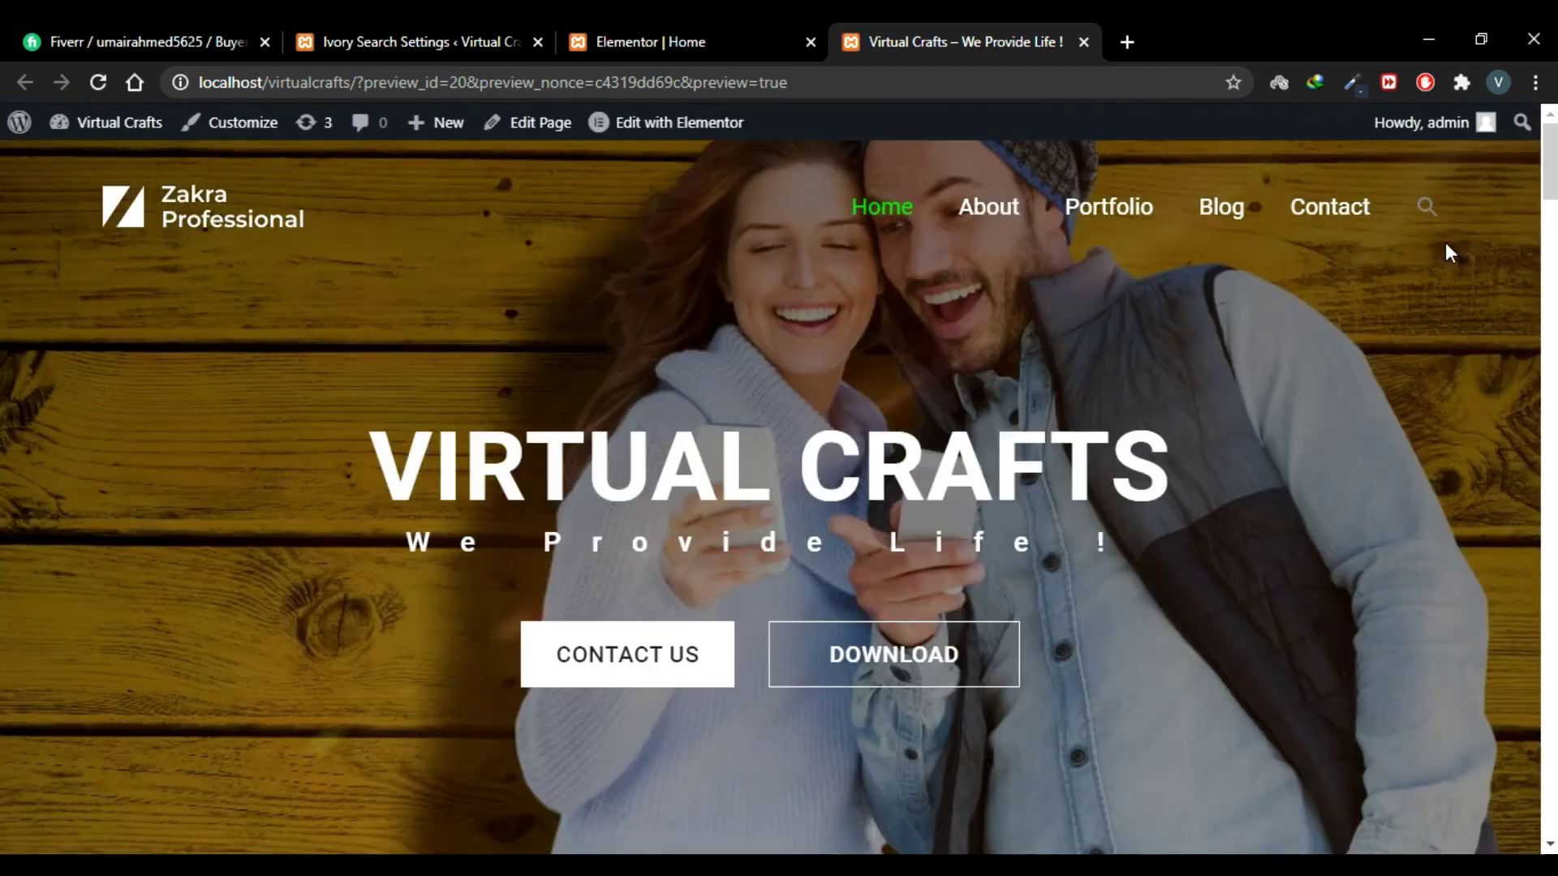
click(1428, 209)
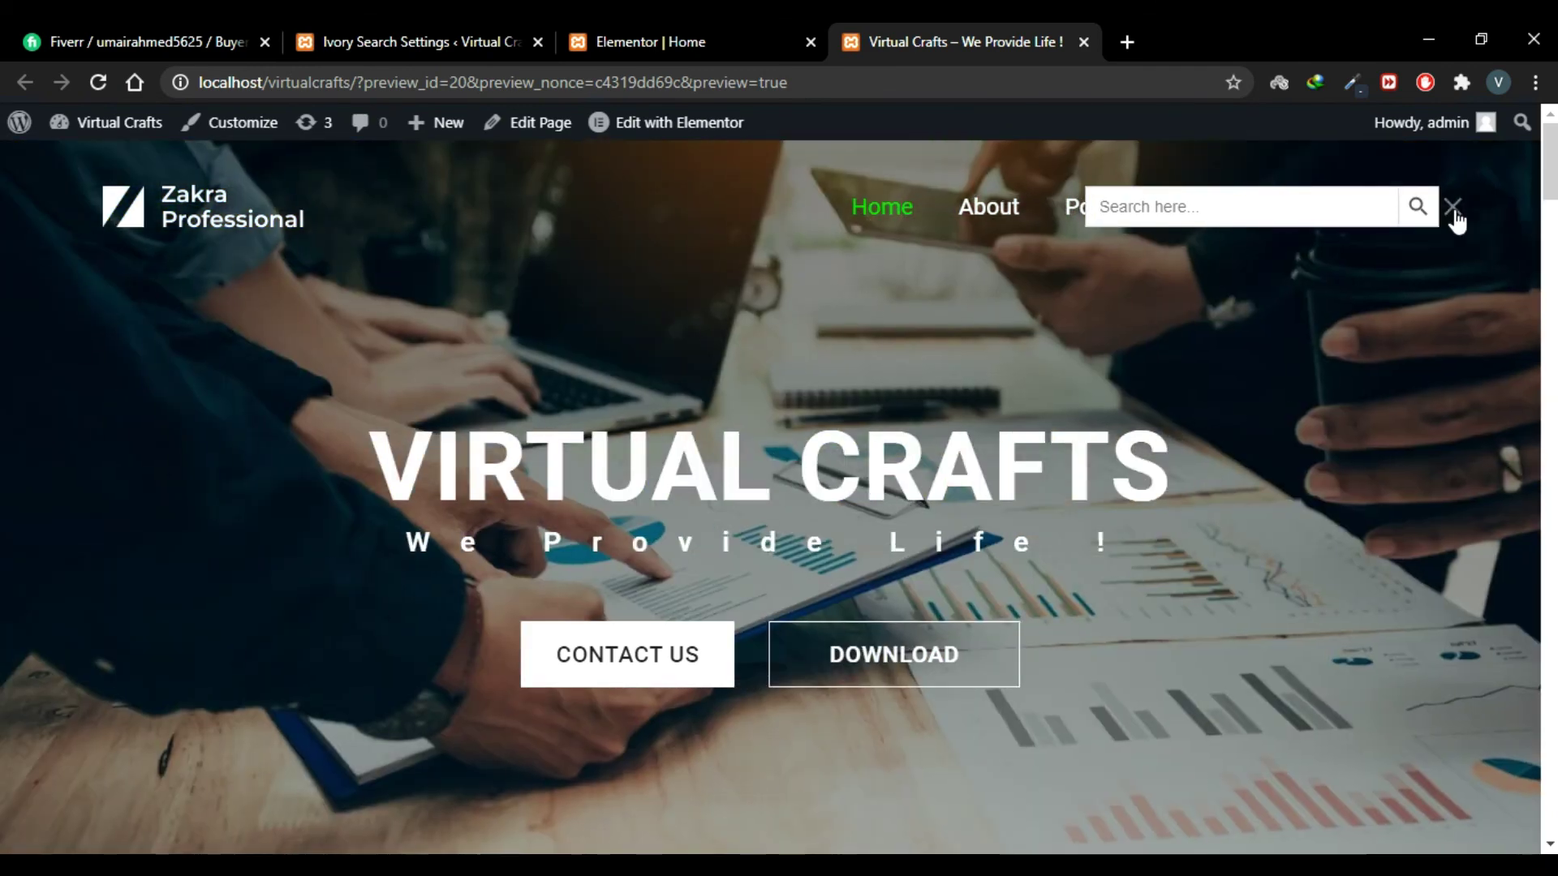
click(1452, 208)
click(504, 24)
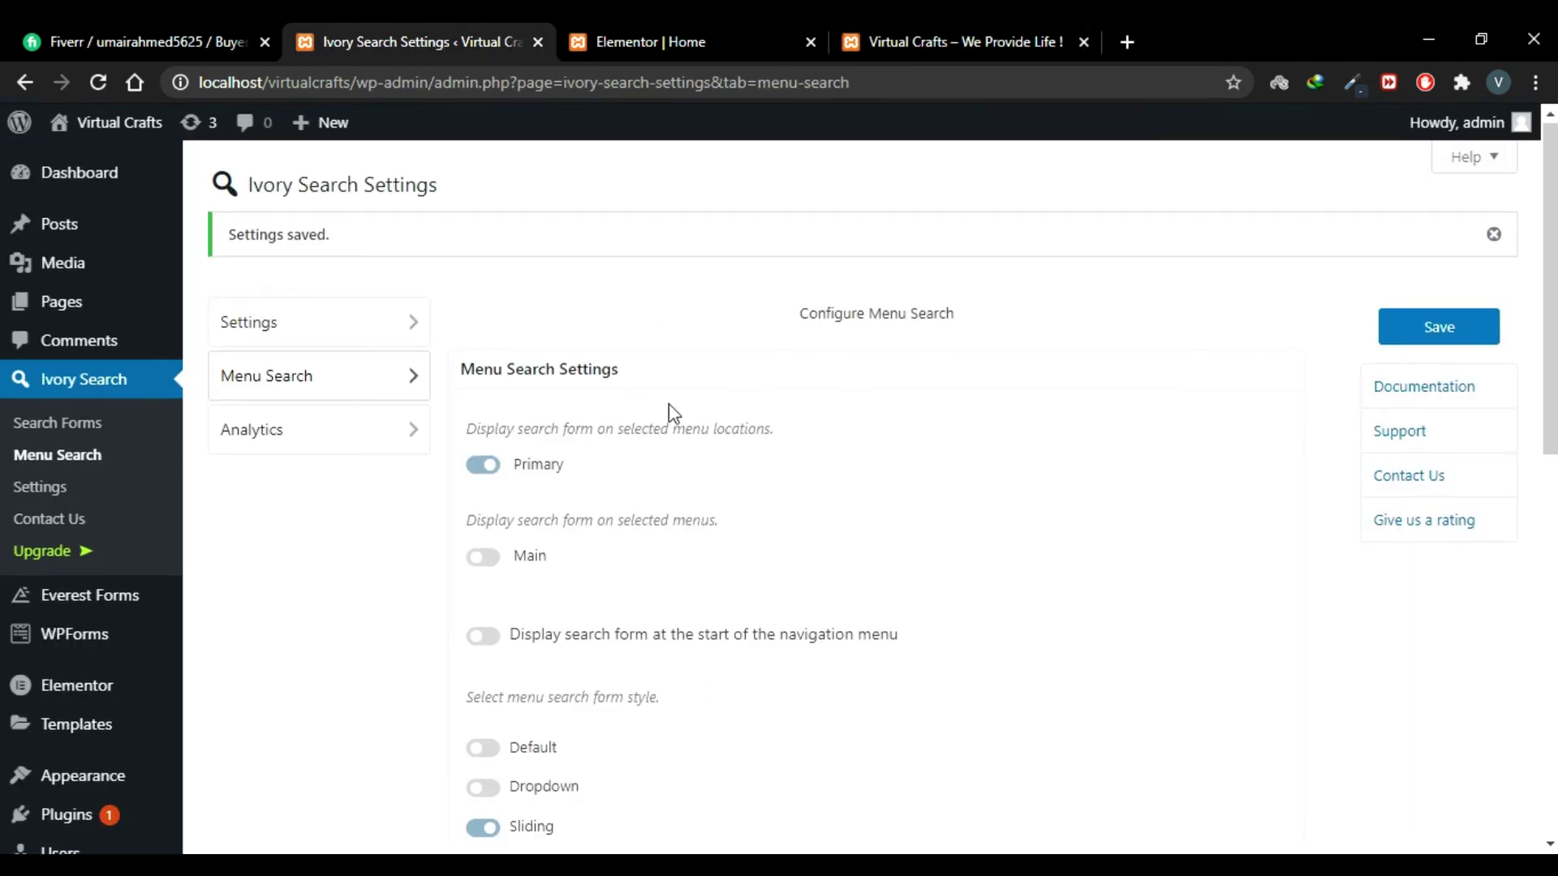
scroll(669, 402, down, 2)
scroll(1046, 500, up, 2)
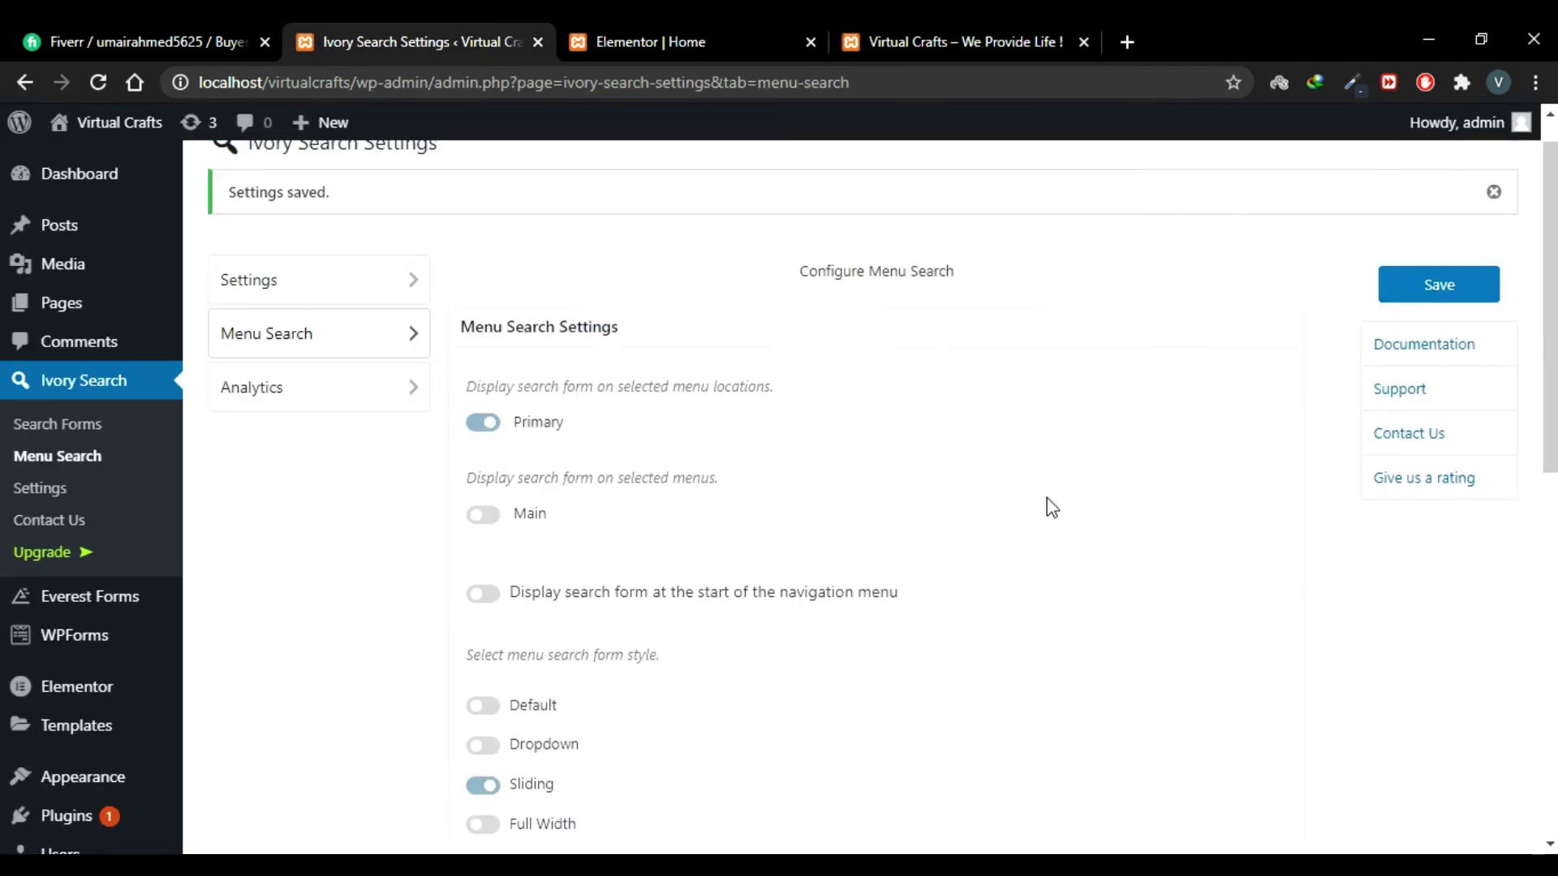